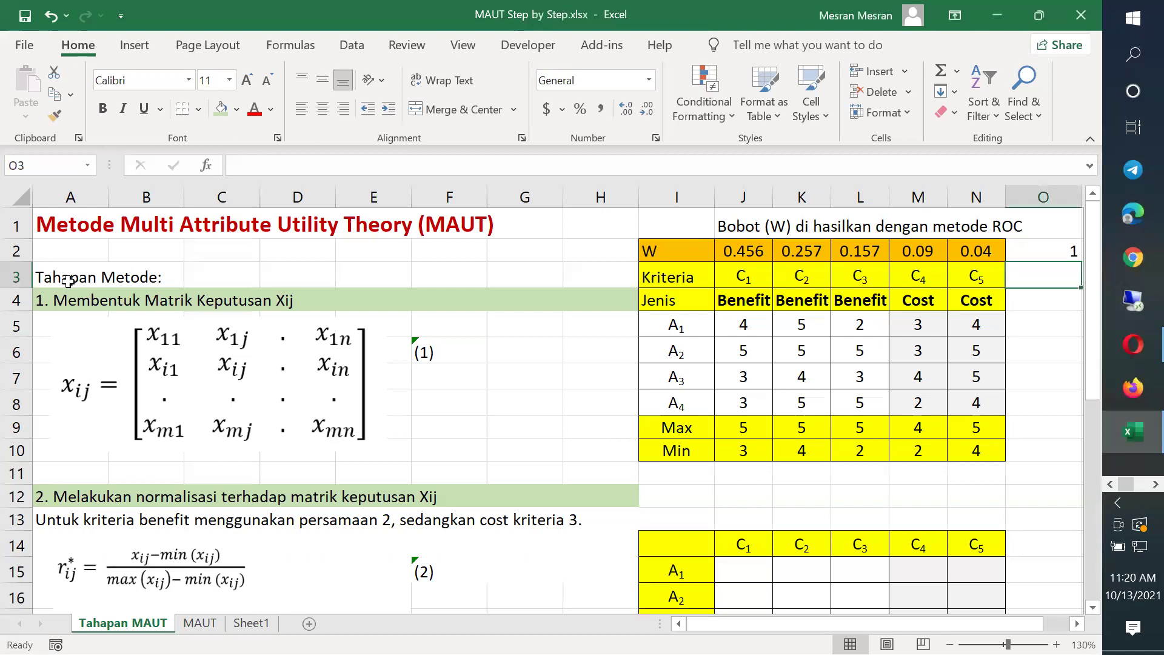
# Review the four MAUT stages on the Tahapan MAUT sheet, from the decision matrix through normalization, marginal utility and final utility formulas
pyautogui.scroll(-4, 68, 280)
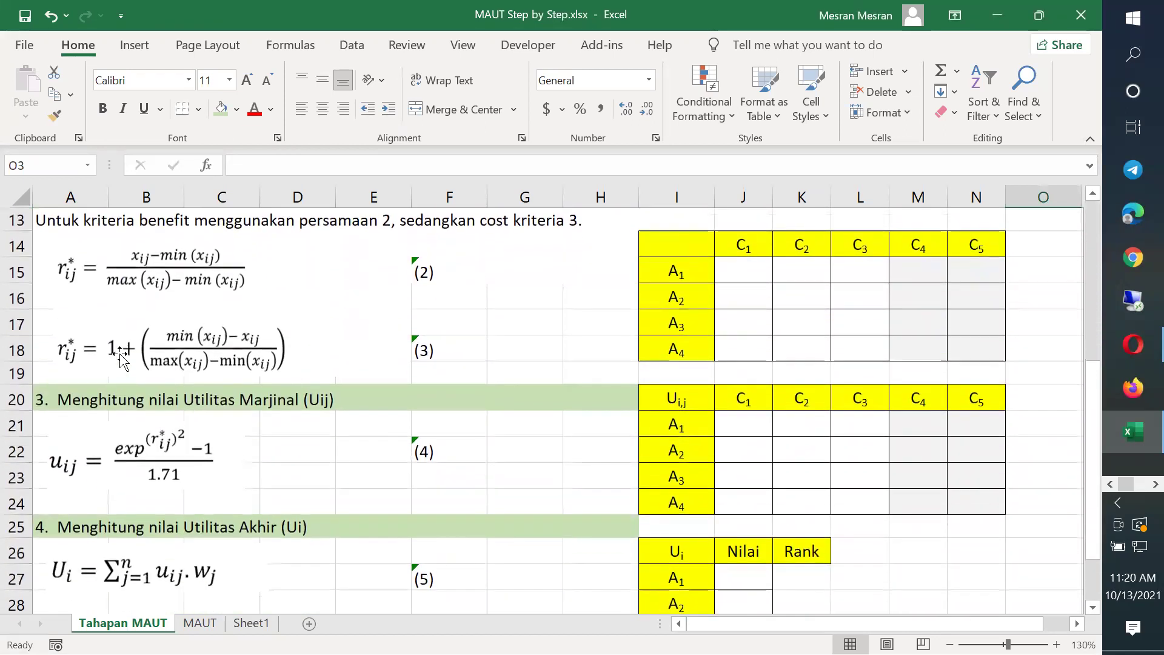
pyautogui.scroll(2, 122, 360)
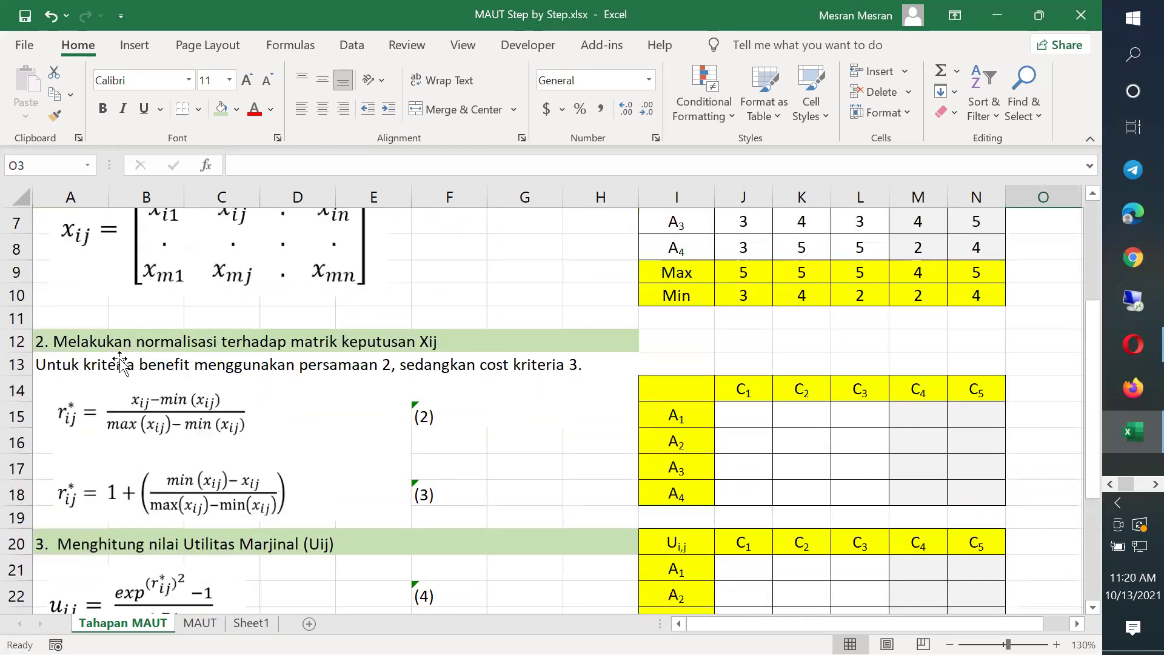
pyautogui.scroll(2, 122, 361)
pyautogui.click(82, 301)
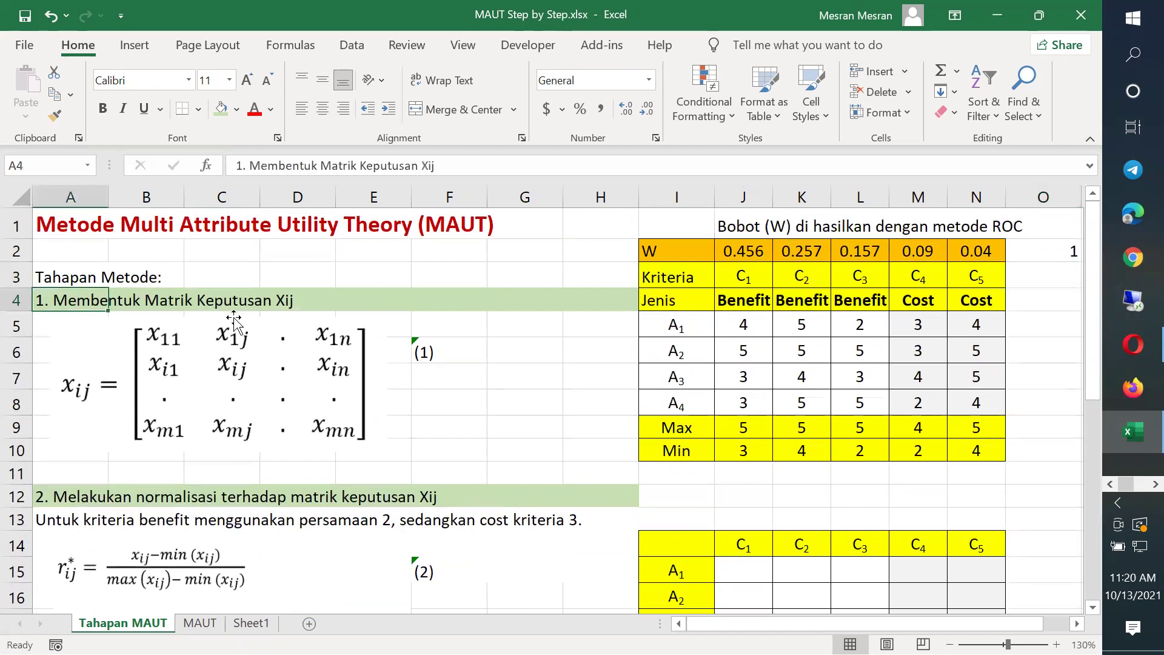
pyautogui.click(177, 360)
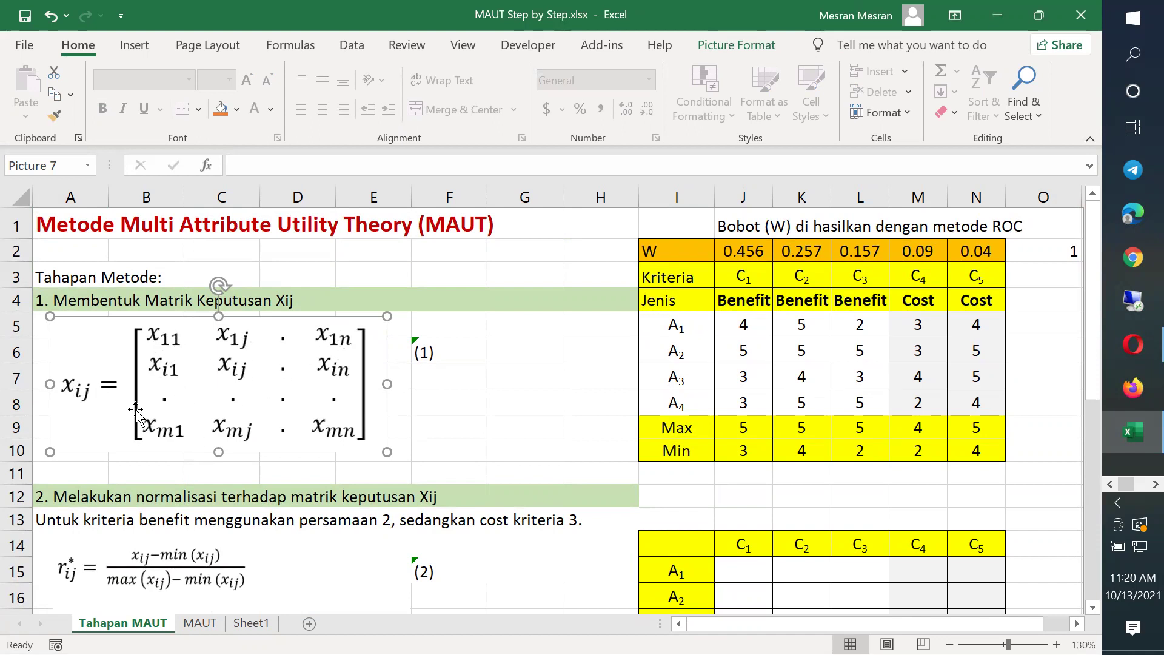
pyautogui.scroll(-1, 151, 417)
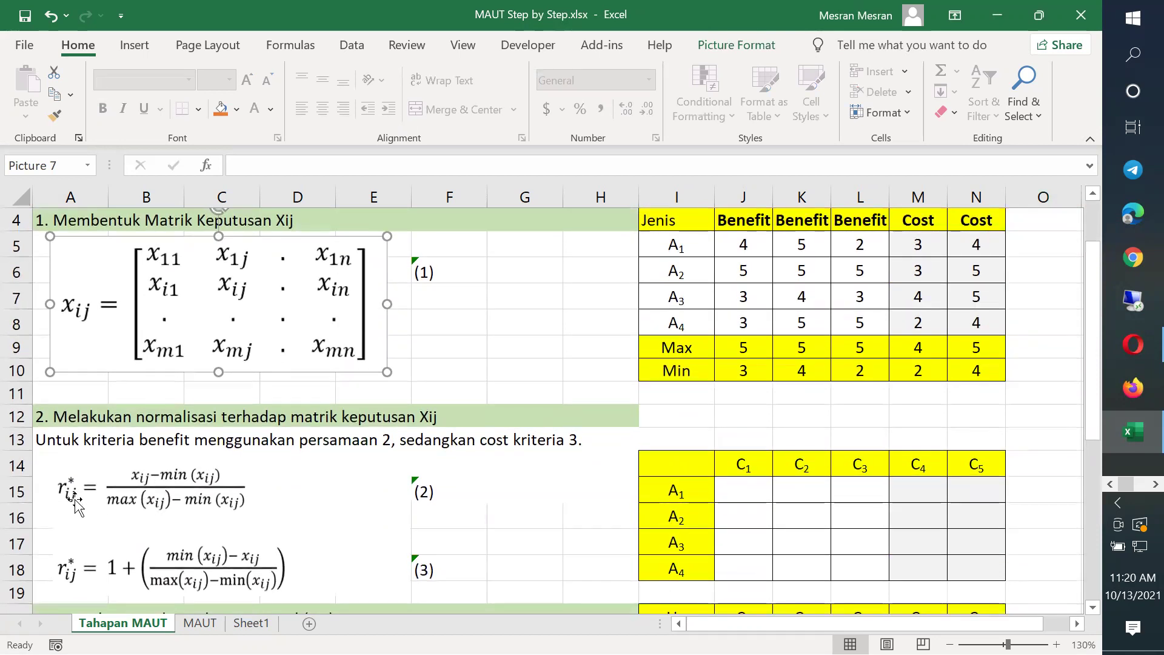
pyautogui.scroll(-1, 151, 463)
pyautogui.click(194, 415)
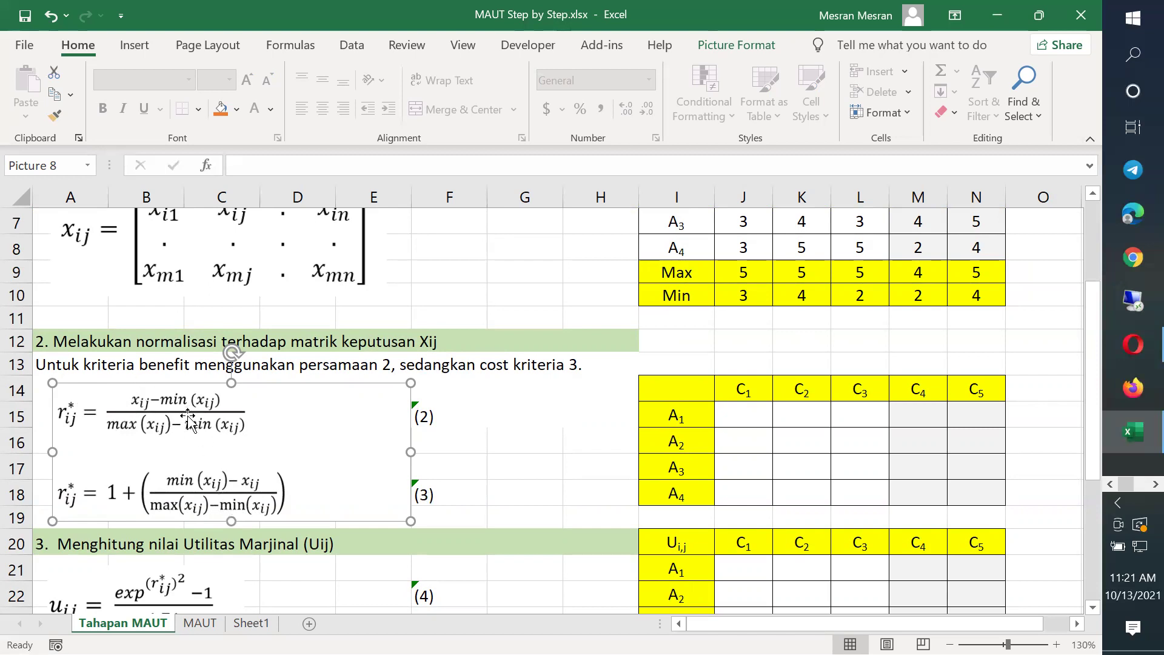
pyautogui.scroll(-2, 214, 414)
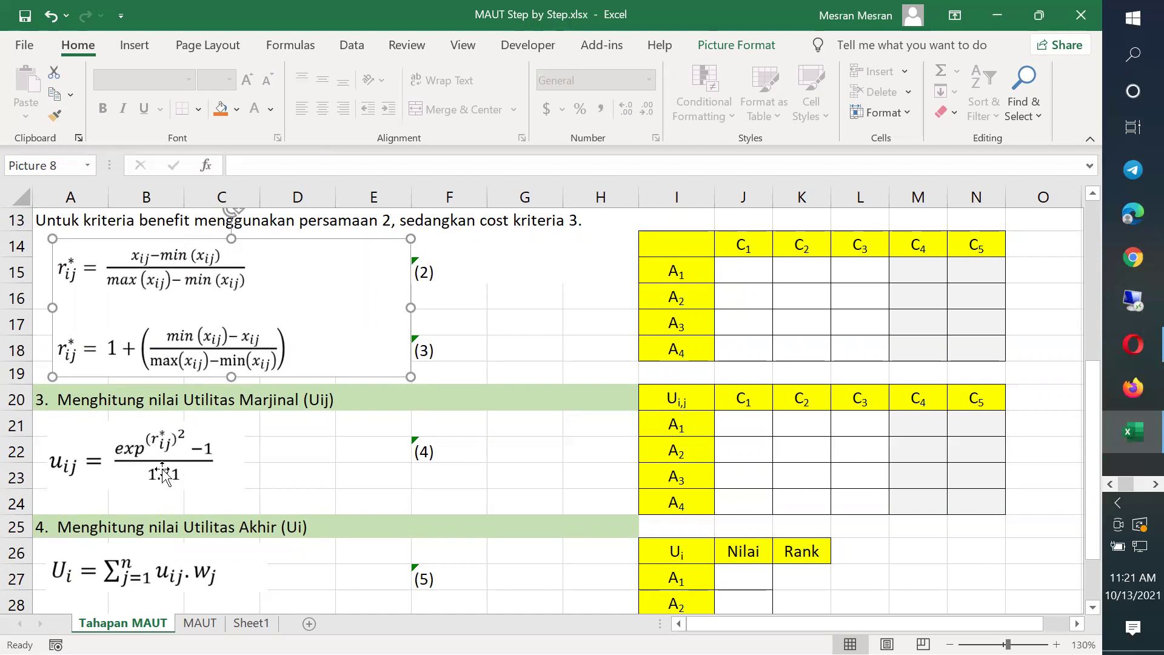
pyautogui.scroll(-1, 164, 476)
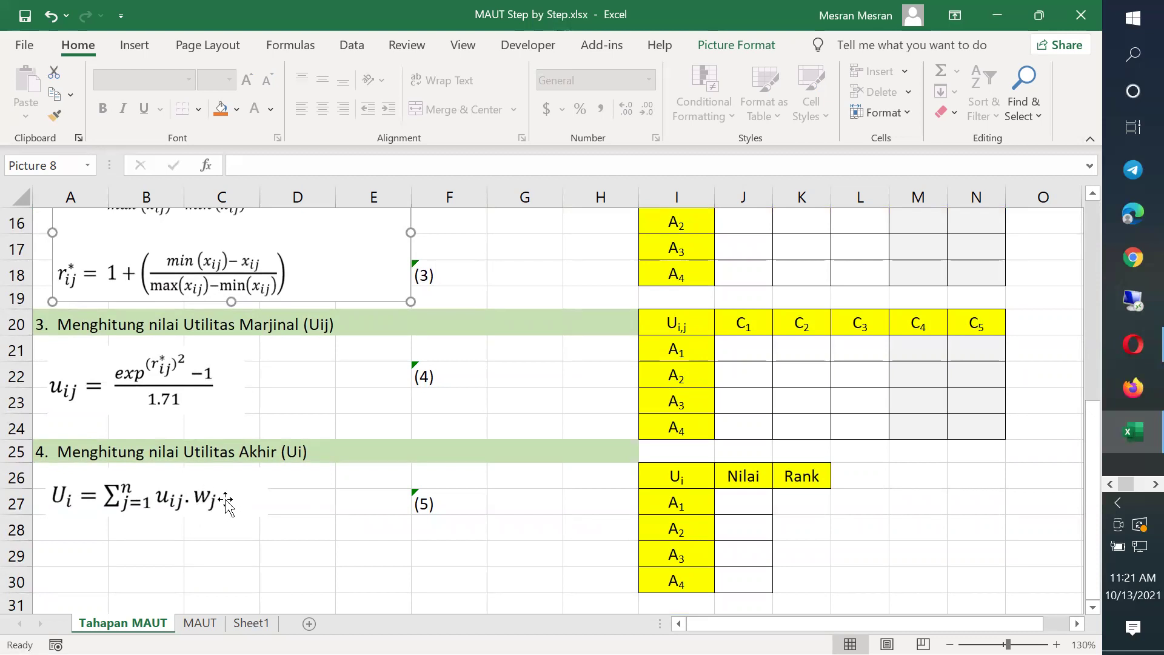
pyautogui.scroll(5, 232, 507)
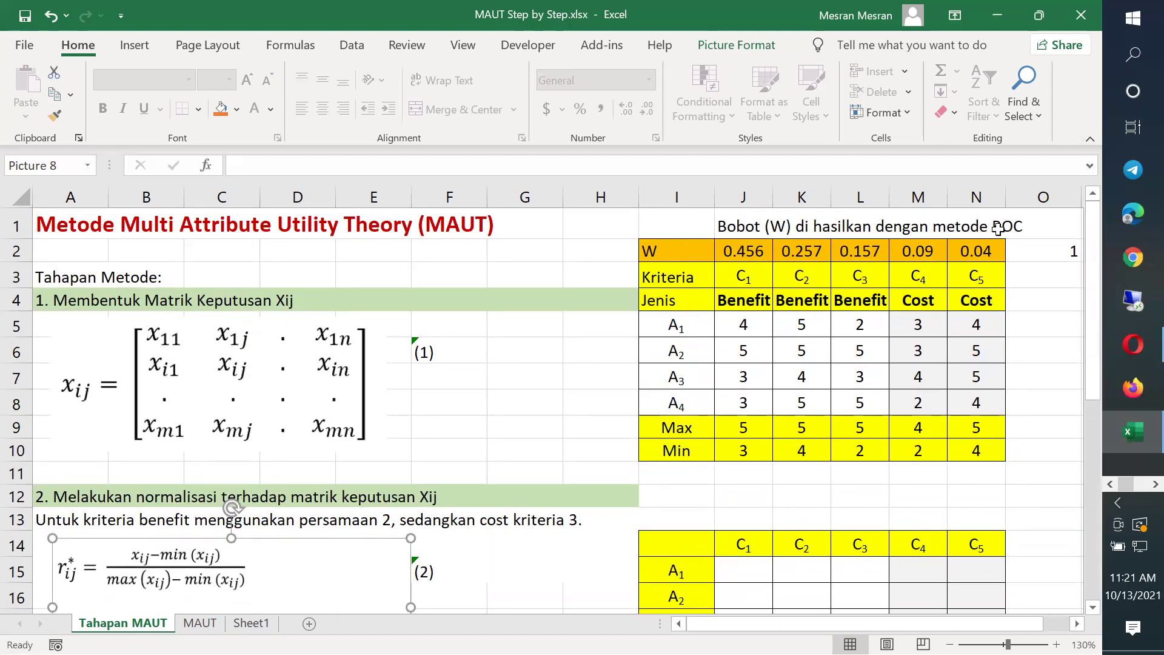
# Examine the ROC weights of criteria C1 to C5 in J2:N2, first together and one by one
pyautogui.moveTo(749, 253); pyautogui.dragTo(966, 254)
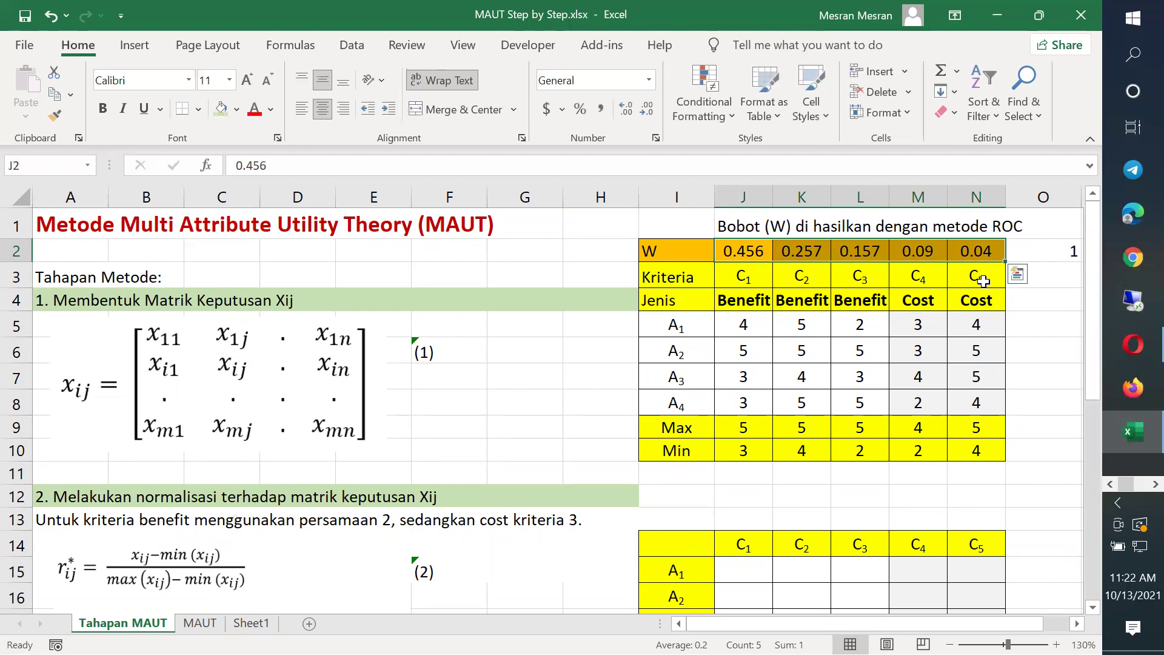
pyautogui.click(983, 282)
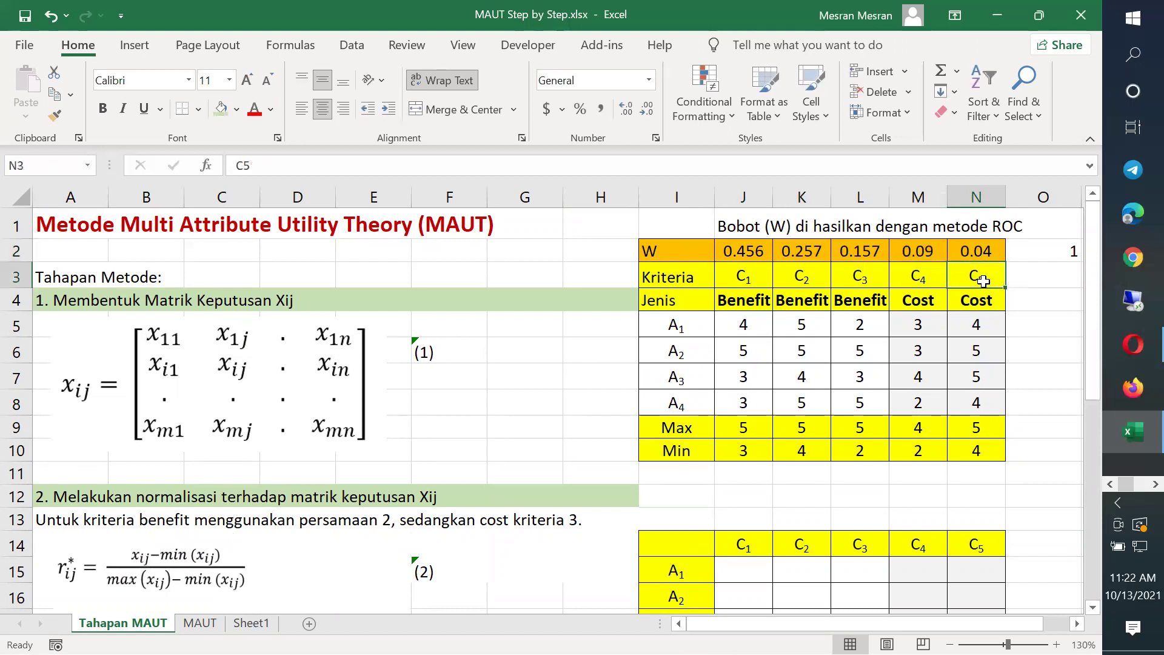
pyautogui.click(751, 252)
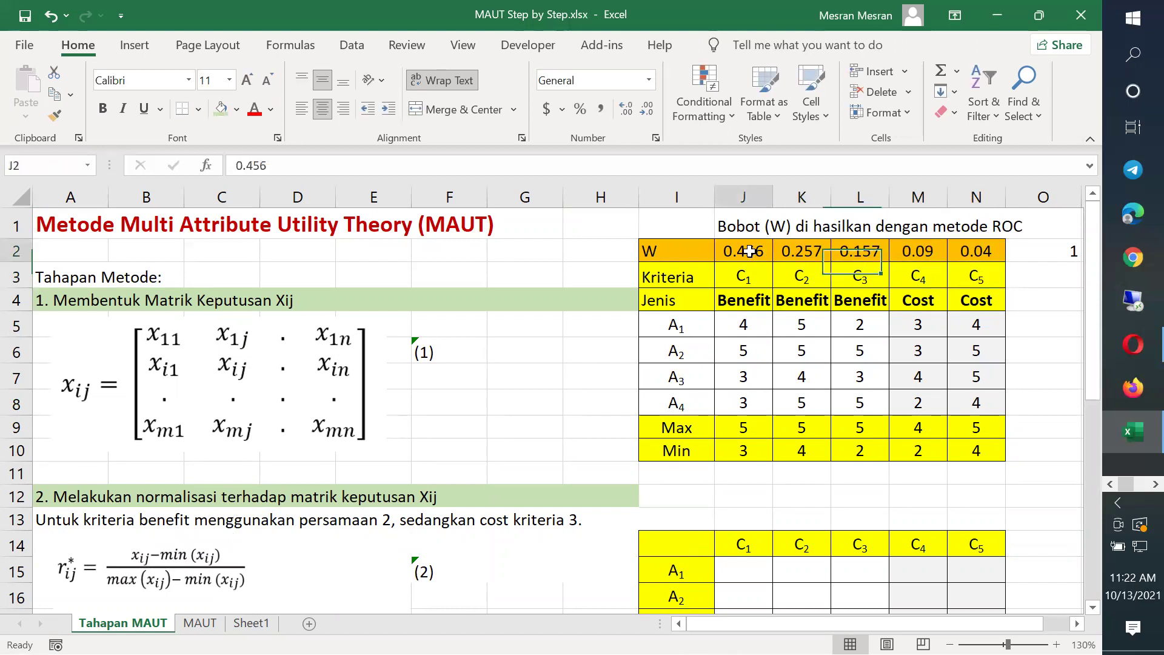
pyautogui.click(815, 254)
pyautogui.click(871, 254)
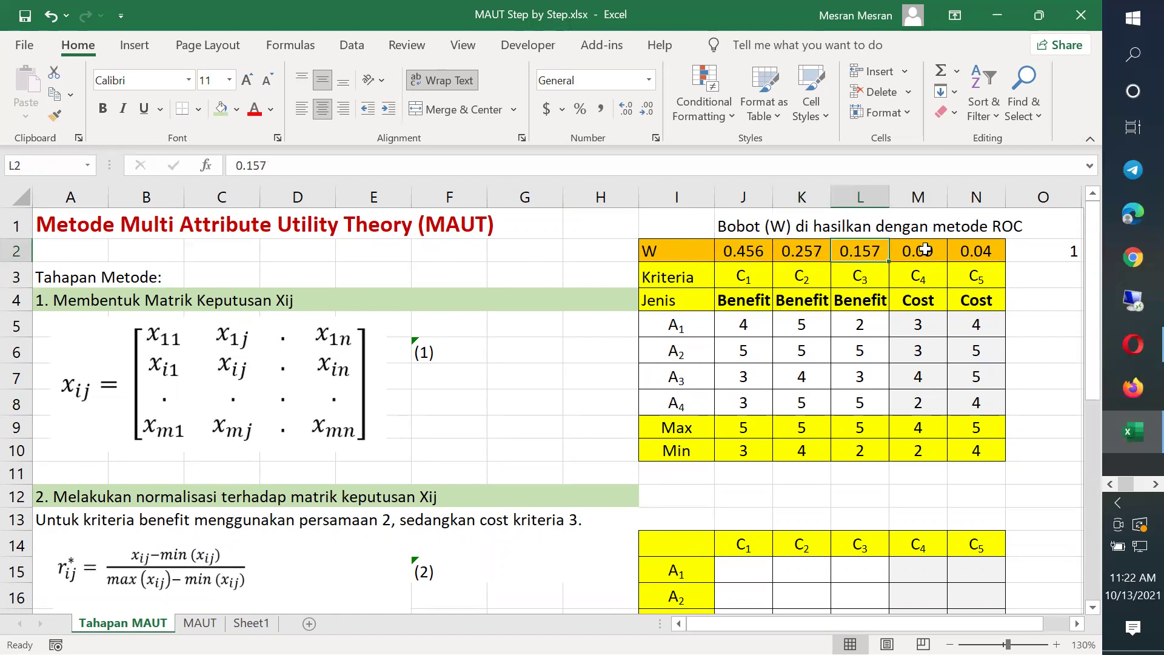
pyautogui.click(920, 250)
pyautogui.click(980, 250)
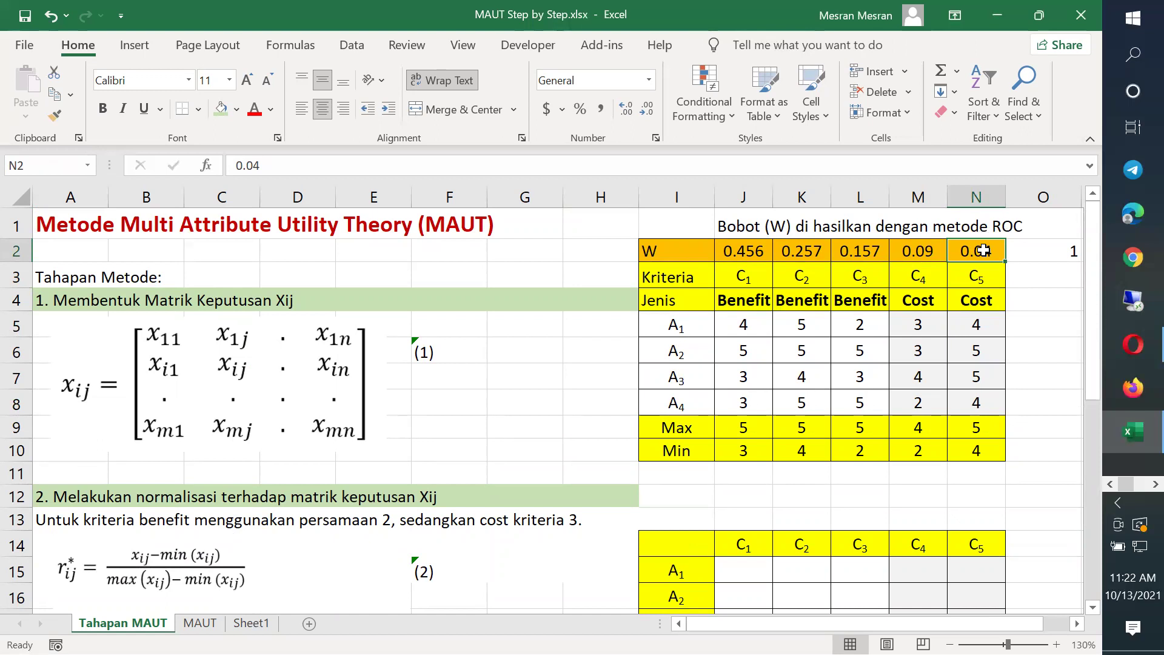
# Check the formula that totals the weights in O2 and make column O slightly narrower
pyautogui.click(1033, 254)
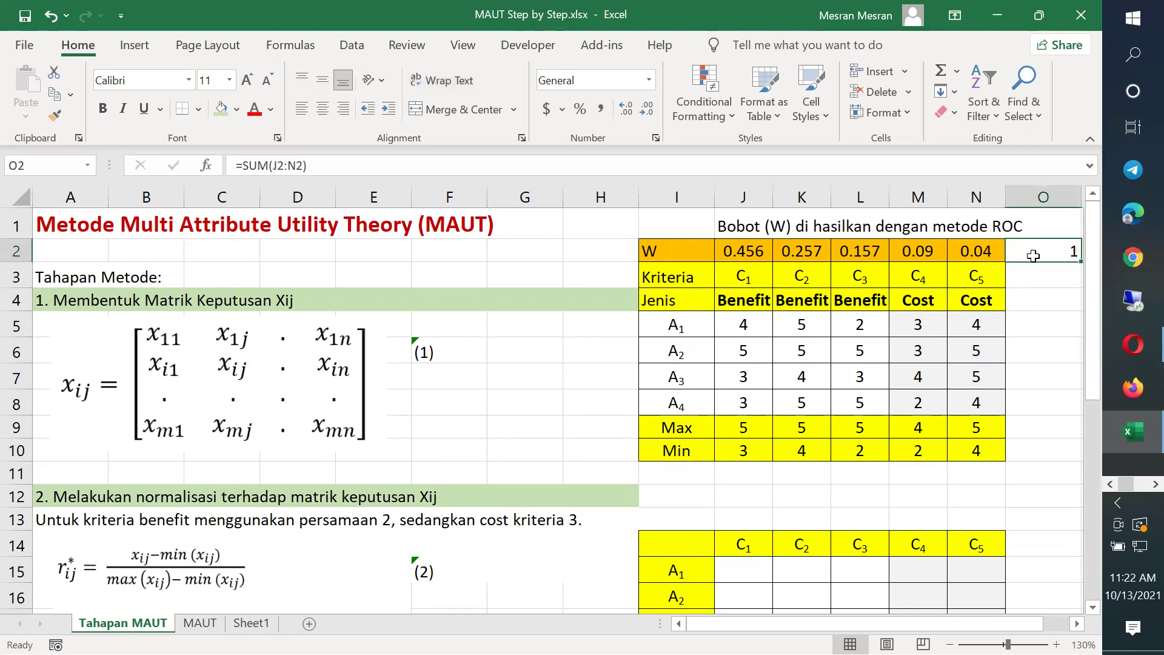
pyautogui.moveTo(1081, 201); pyautogui.dragTo(1058, 201)
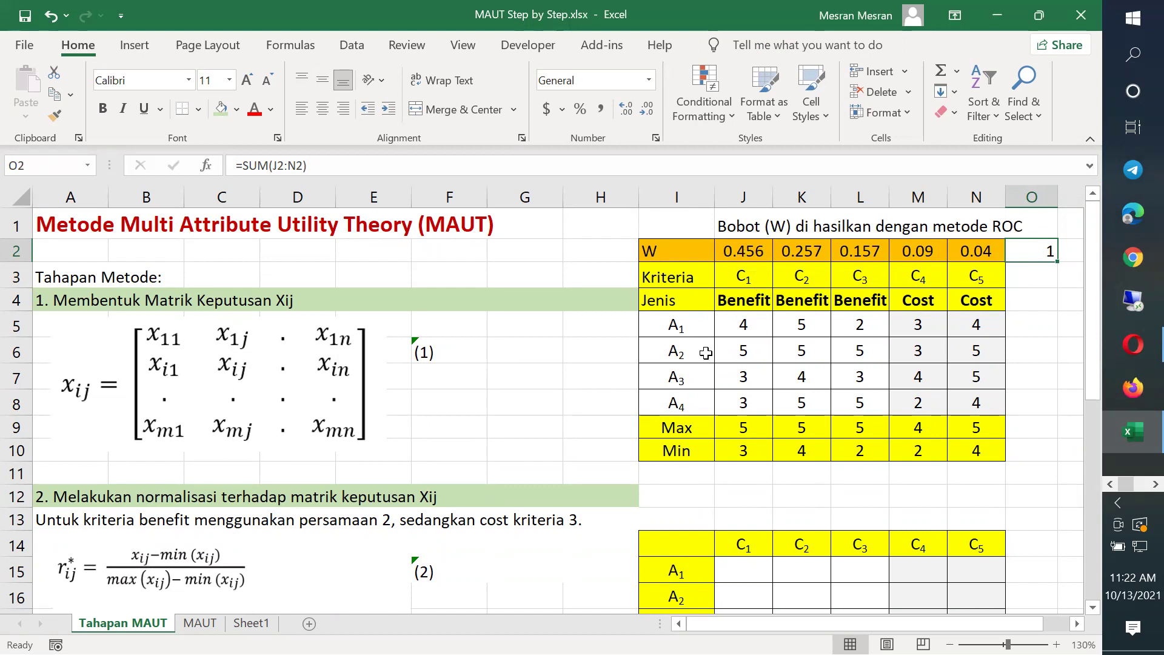
# Examine the alternatives A1 to A4, the criteria C1 to C5, and each criterion's Benefit or Cost type in row 4
pyautogui.moveTo(690, 324); pyautogui.dragTo(693, 406)
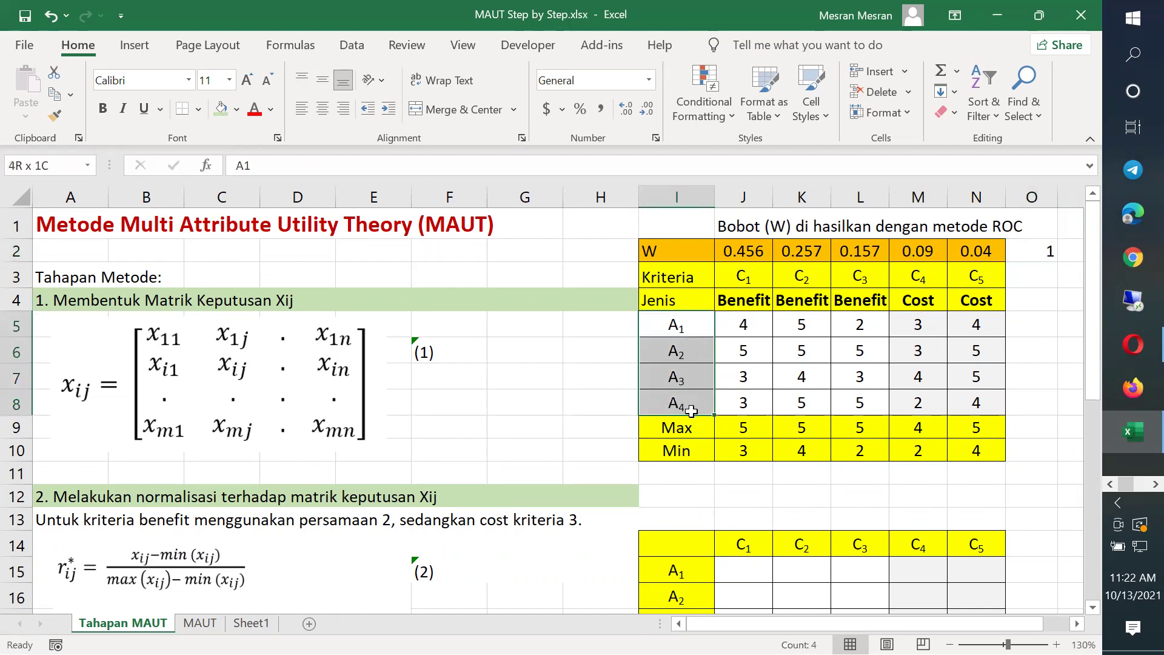
pyautogui.moveTo(744, 278); pyautogui.dragTo(970, 280)
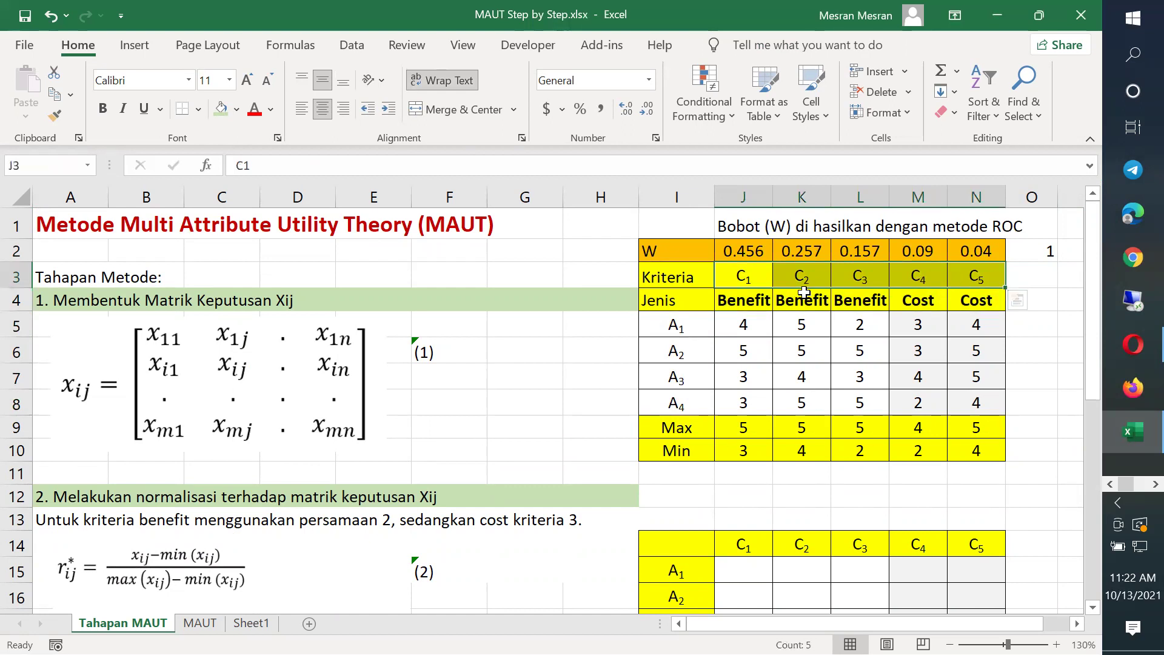
pyautogui.click(755, 302)
pyautogui.click(806, 299)
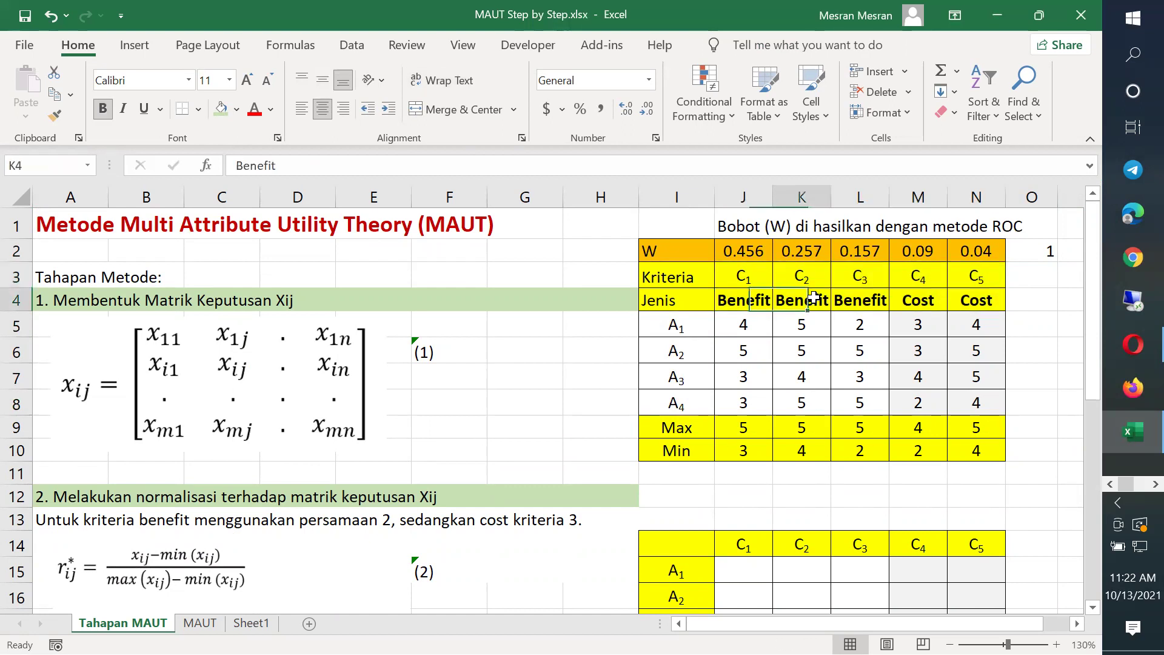
pyautogui.click(862, 297)
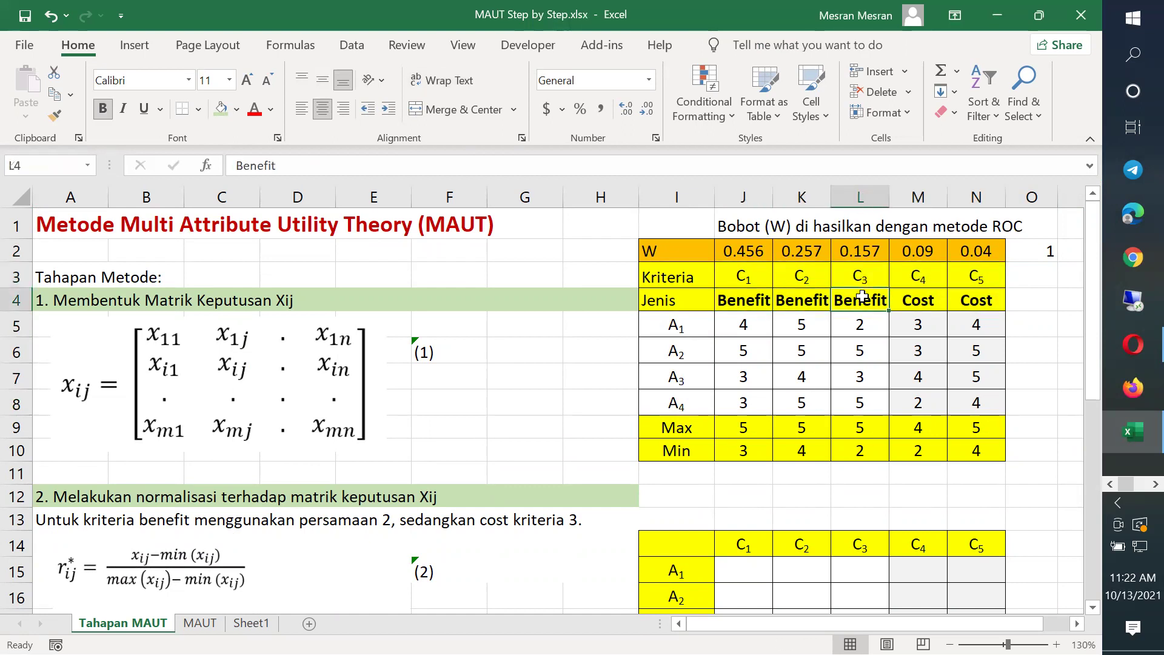
pyautogui.click(932, 301)
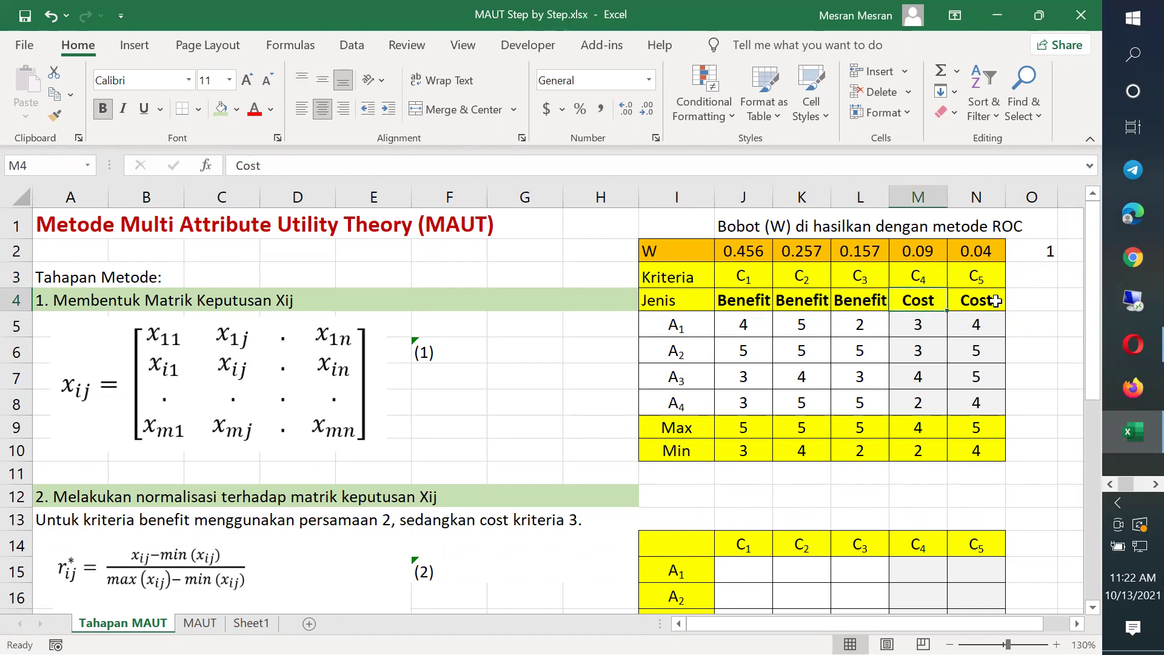
pyautogui.click(993, 301)
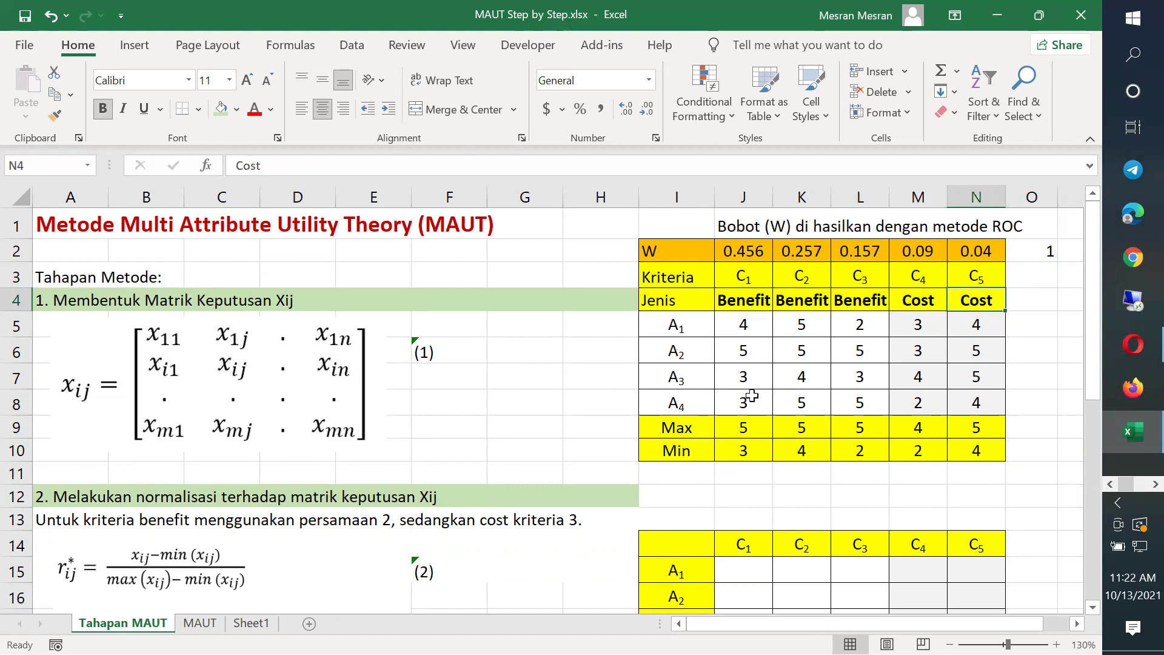
# Examine the decision matrix in J5:N8 as a whole, row by row for each alternative, and down the C1 column
pyautogui.moveTo(746, 327); pyautogui.dragTo(979, 412)
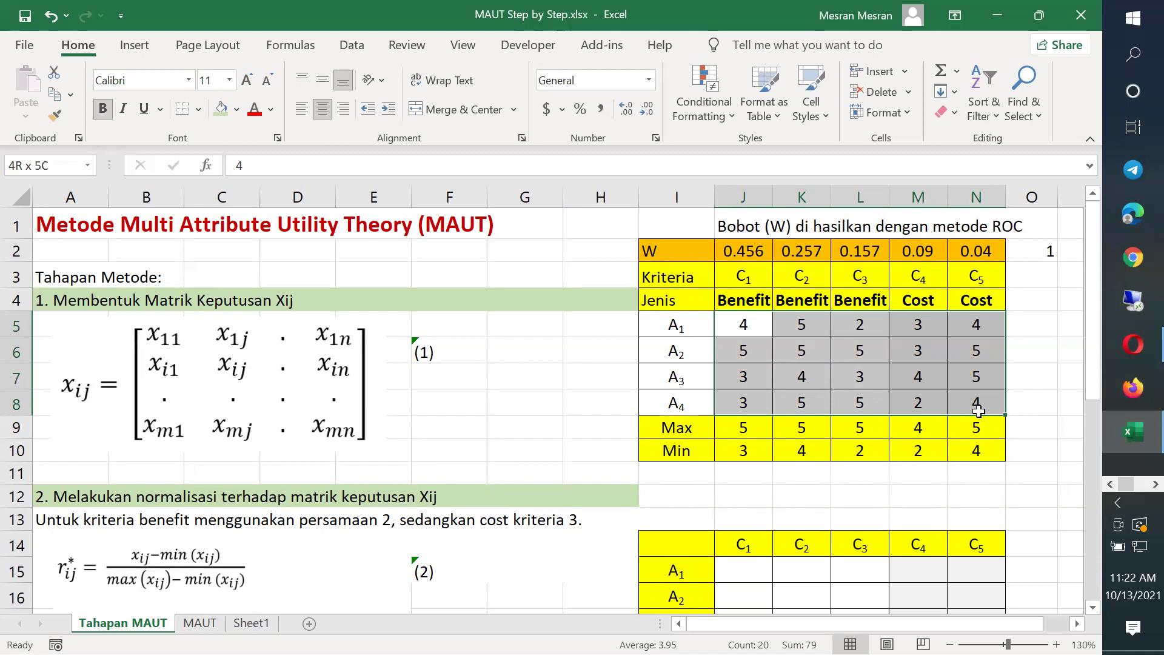
pyautogui.moveTo(978, 413); pyautogui.dragTo(978, 412)
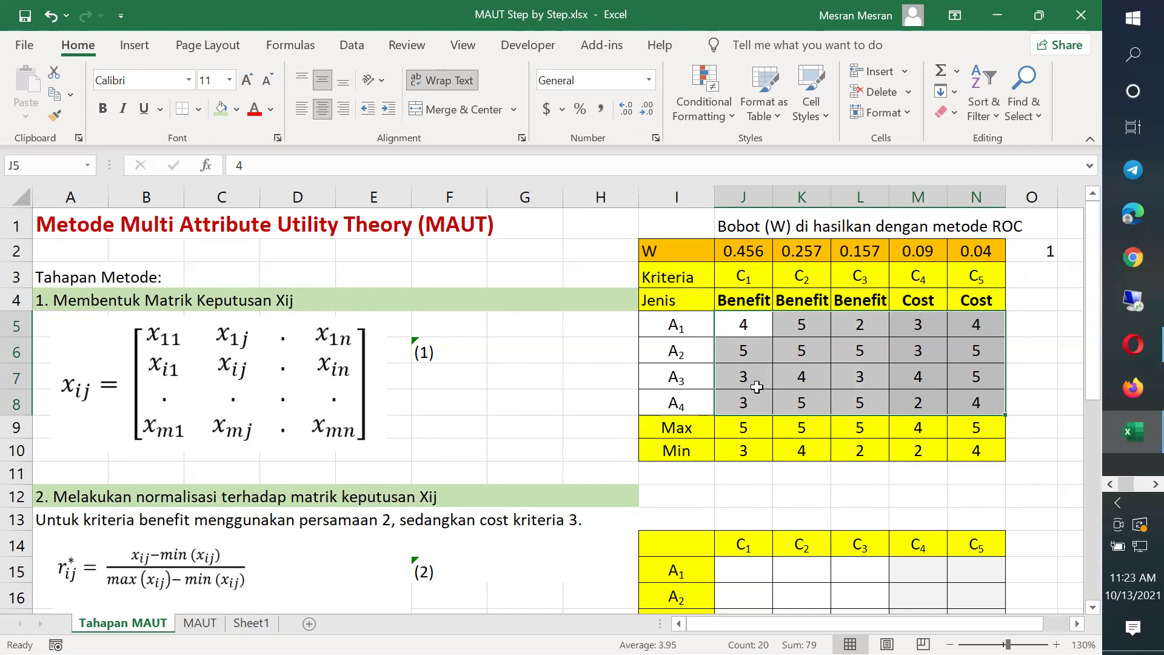
pyautogui.click(752, 323)
pyautogui.moveTo(724, 327); pyautogui.dragTo(971, 323)
pyautogui.moveTo(757, 358); pyautogui.dragTo(982, 351)
pyautogui.moveTo(757, 379); pyautogui.dragTo(953, 379)
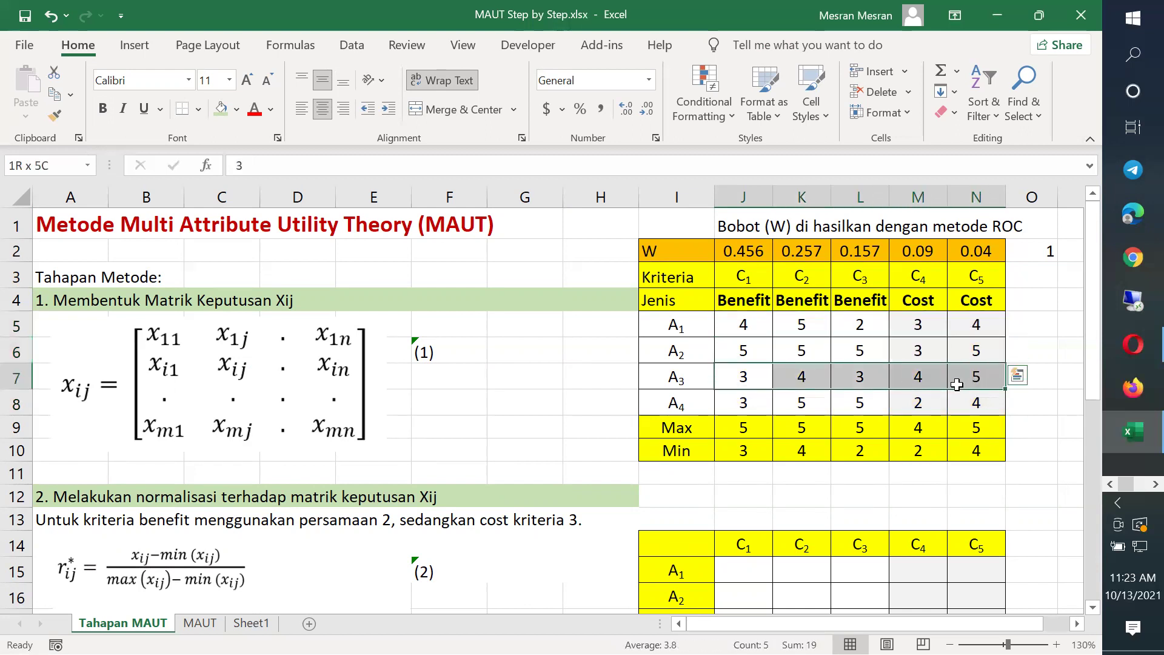
pyautogui.moveTo(752, 399); pyautogui.dragTo(970, 401)
pyautogui.moveTo(752, 328); pyautogui.dragTo(752, 402)
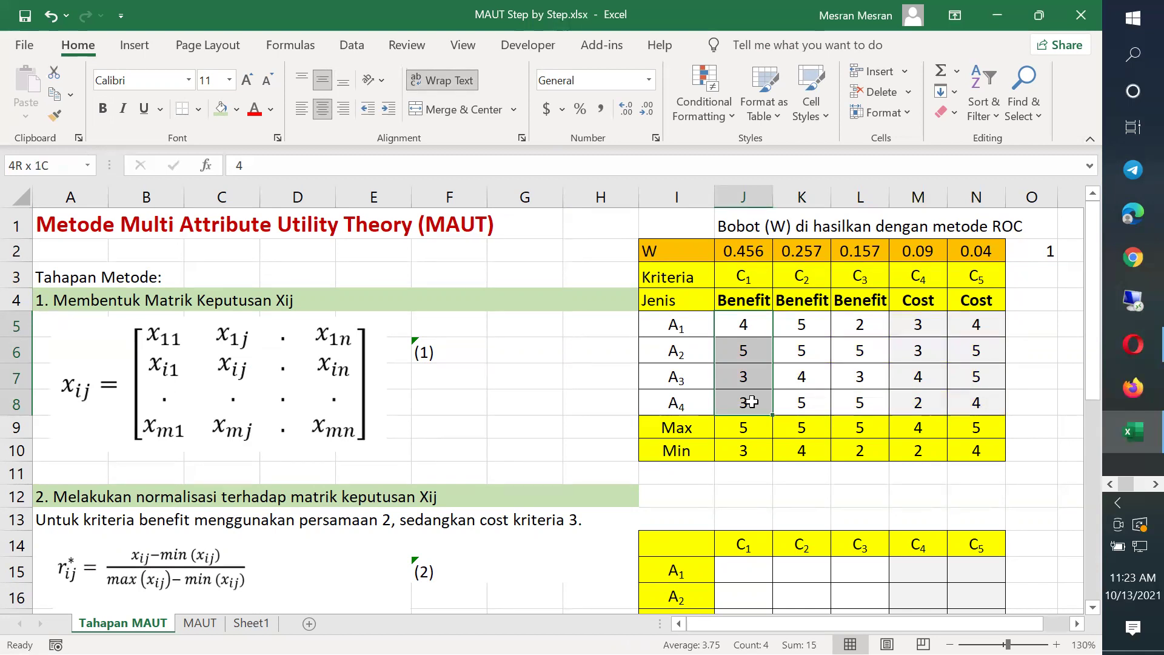
# Inspect the C1 scores and the benefit scores of A4 in the decision matrix, ending with the full range J5:N8
pyautogui.click(746, 327)
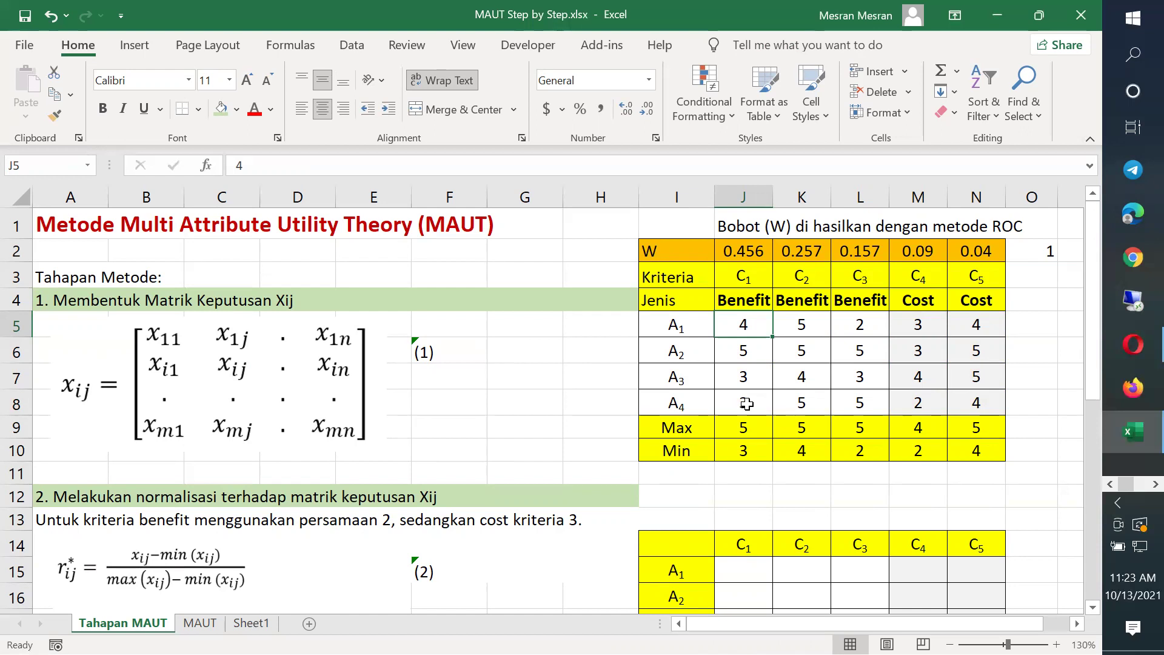
pyautogui.click(860, 404)
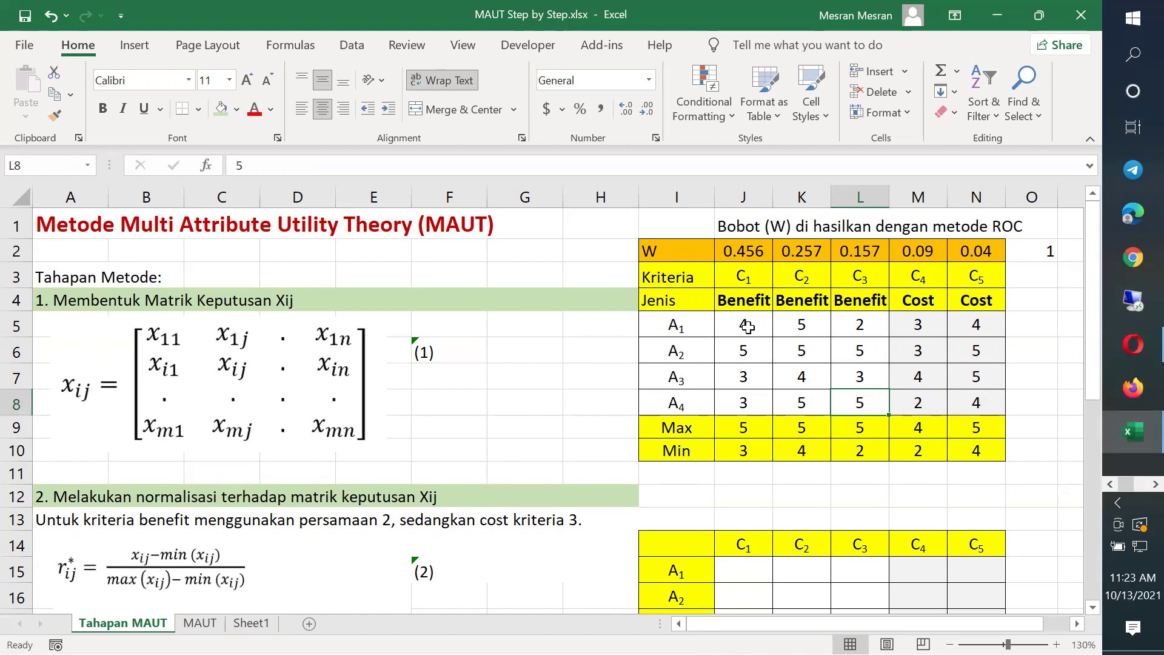
pyautogui.moveTo(749, 328); pyautogui.dragTo(745, 412)
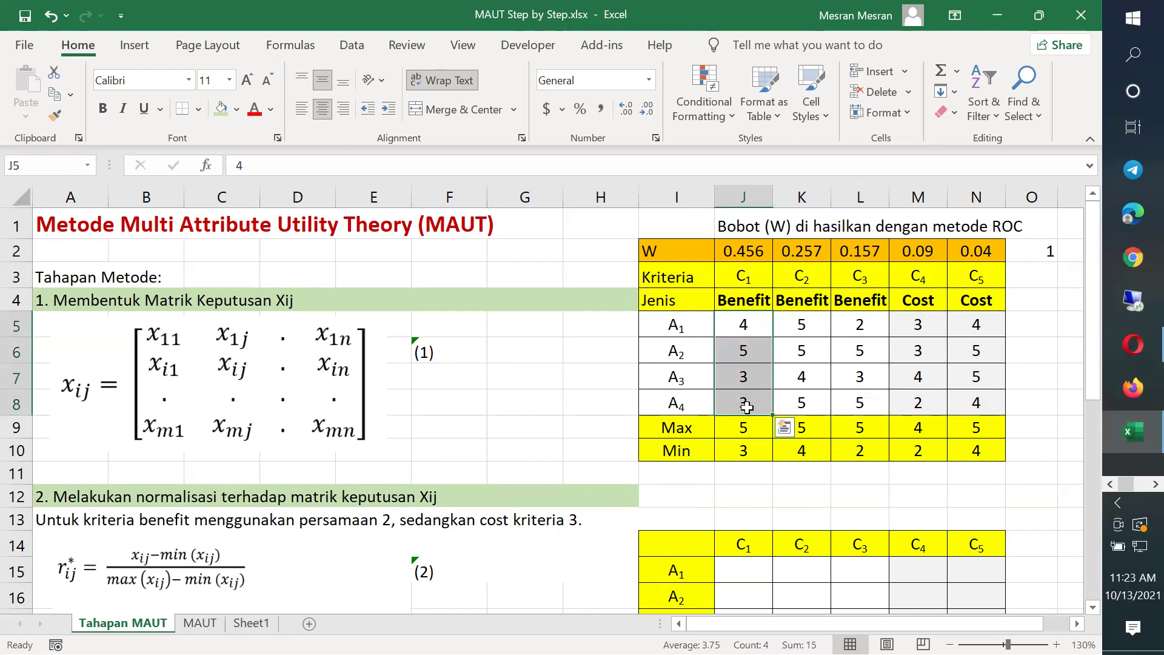
pyautogui.click(746, 404)
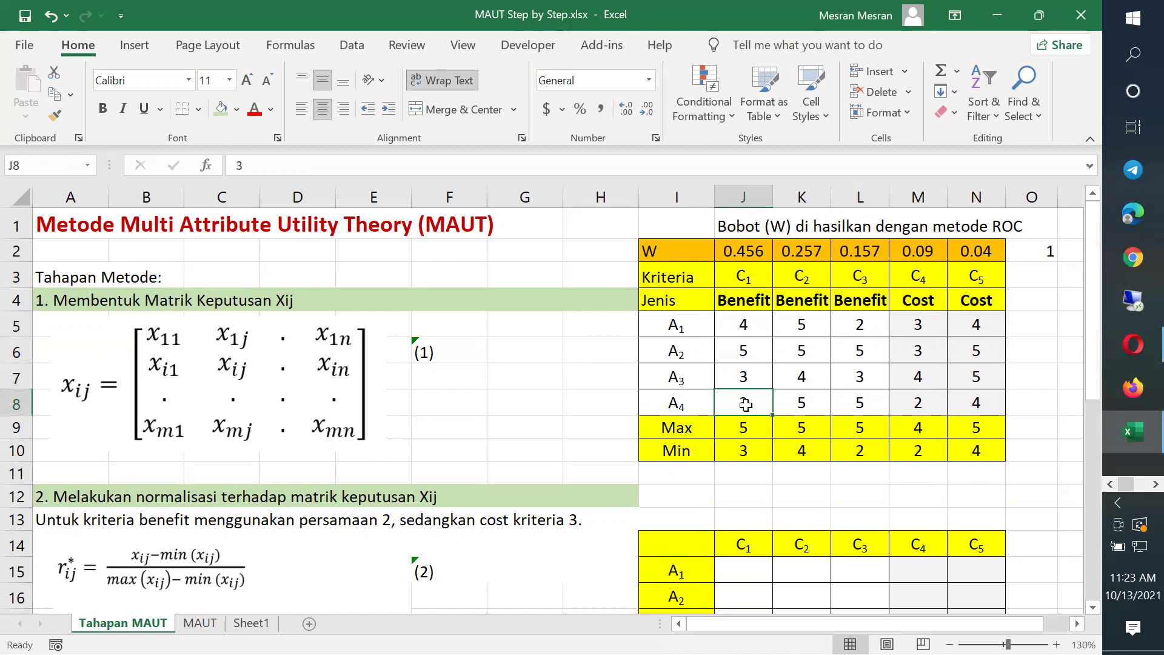
pyautogui.click(806, 400)
pyautogui.click(852, 401)
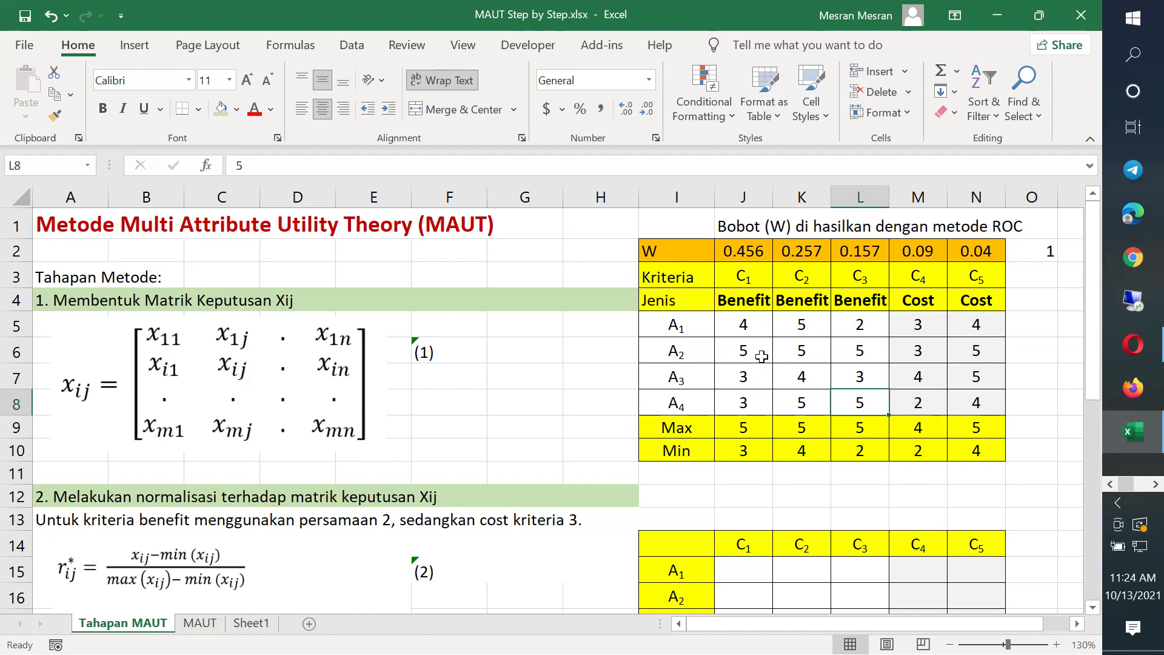
pyautogui.moveTo(736, 327); pyautogui.dragTo(966, 402)
# Compare the empty normalization table with the decision matrix, focusing on the C1 scores and their Benefit type
pyautogui.scroll(-2, 812, 419)
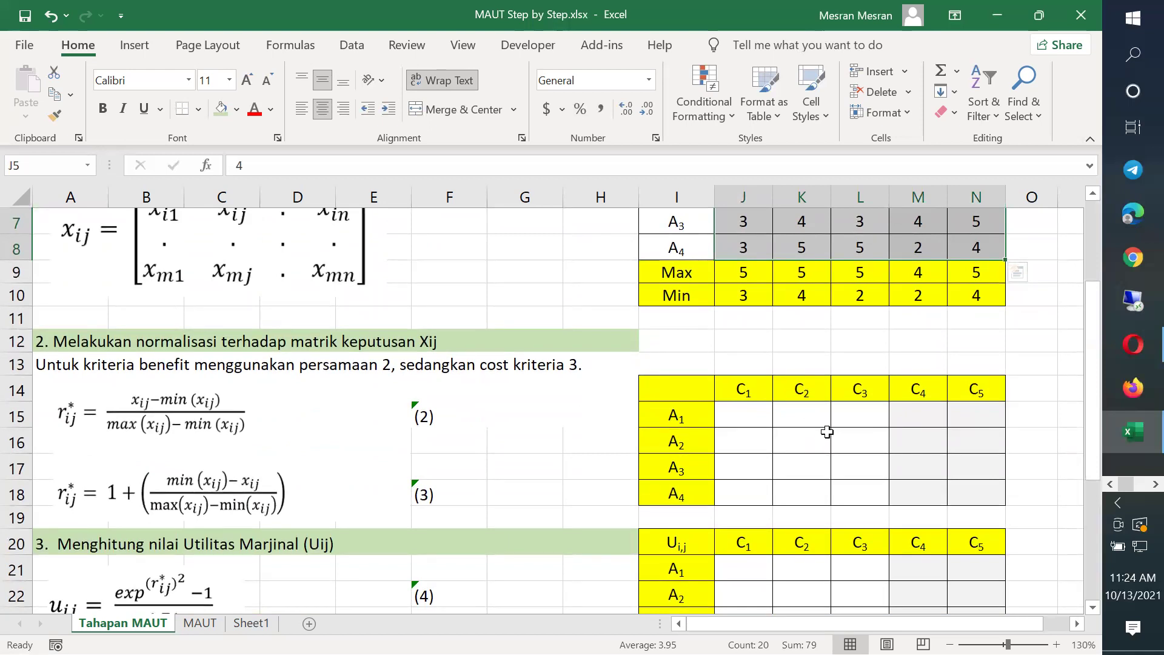
pyautogui.scroll(1, 827, 432)
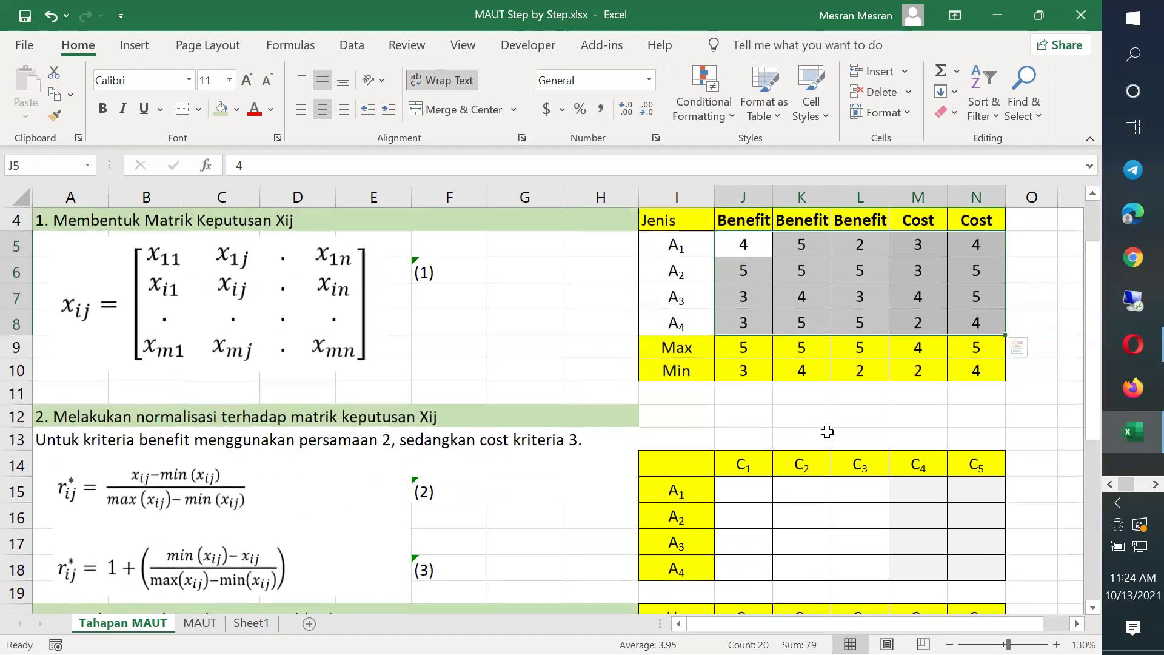
pyautogui.click(745, 489)
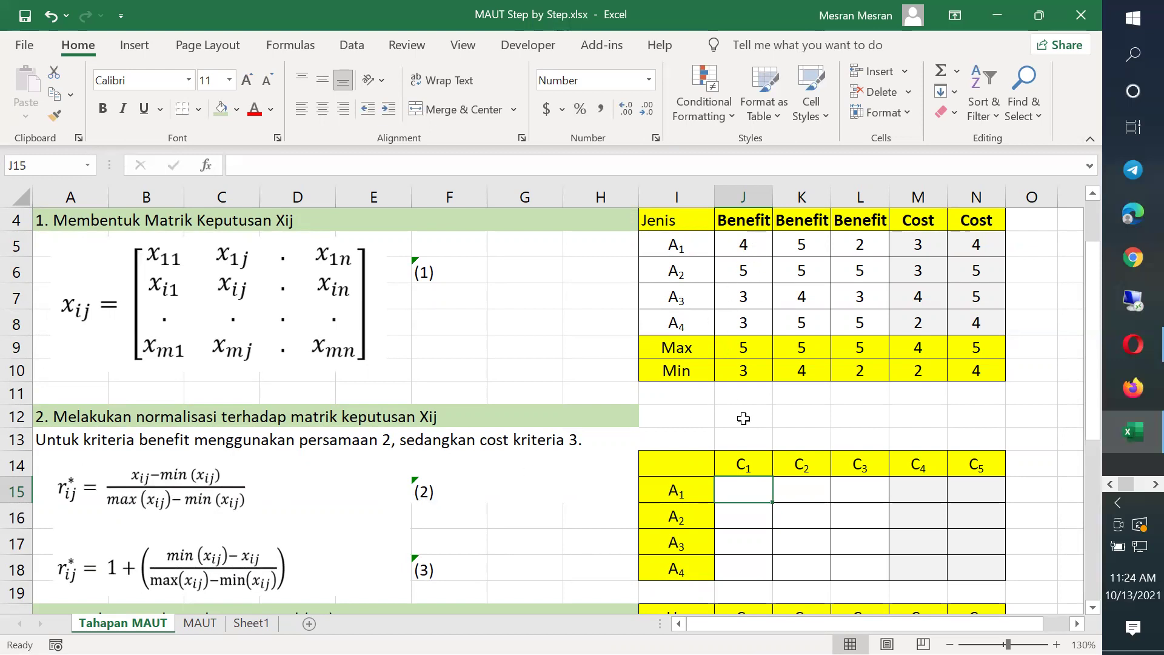
pyautogui.click(763, 250)
pyautogui.scroll(1, 742, 301)
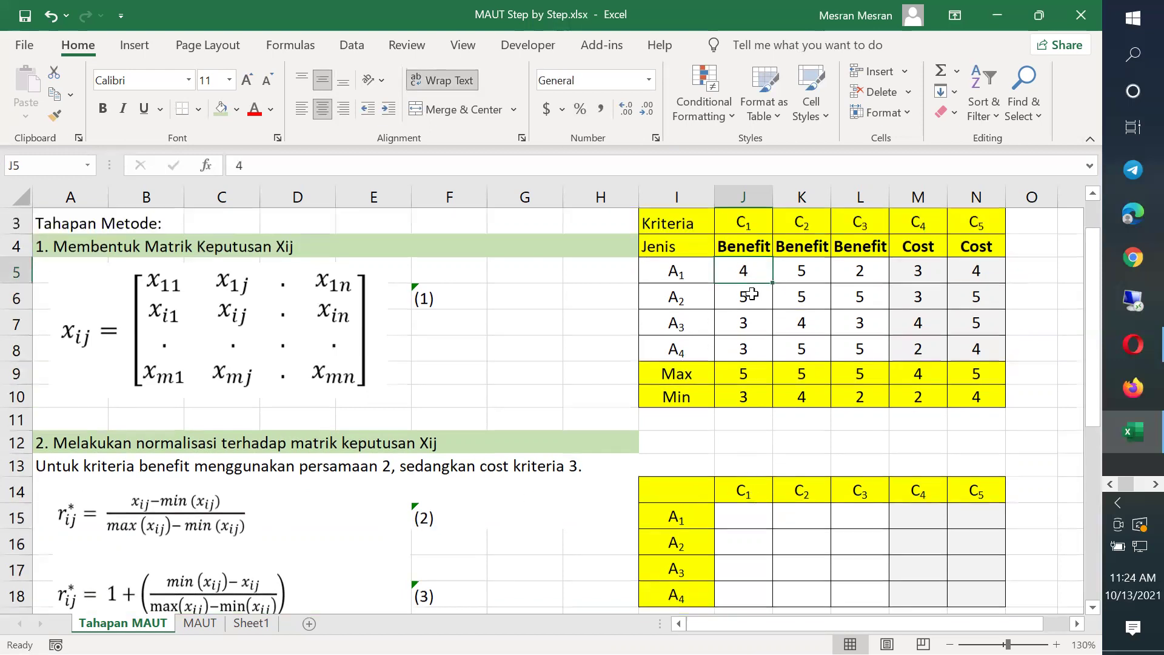
pyautogui.click(742, 300)
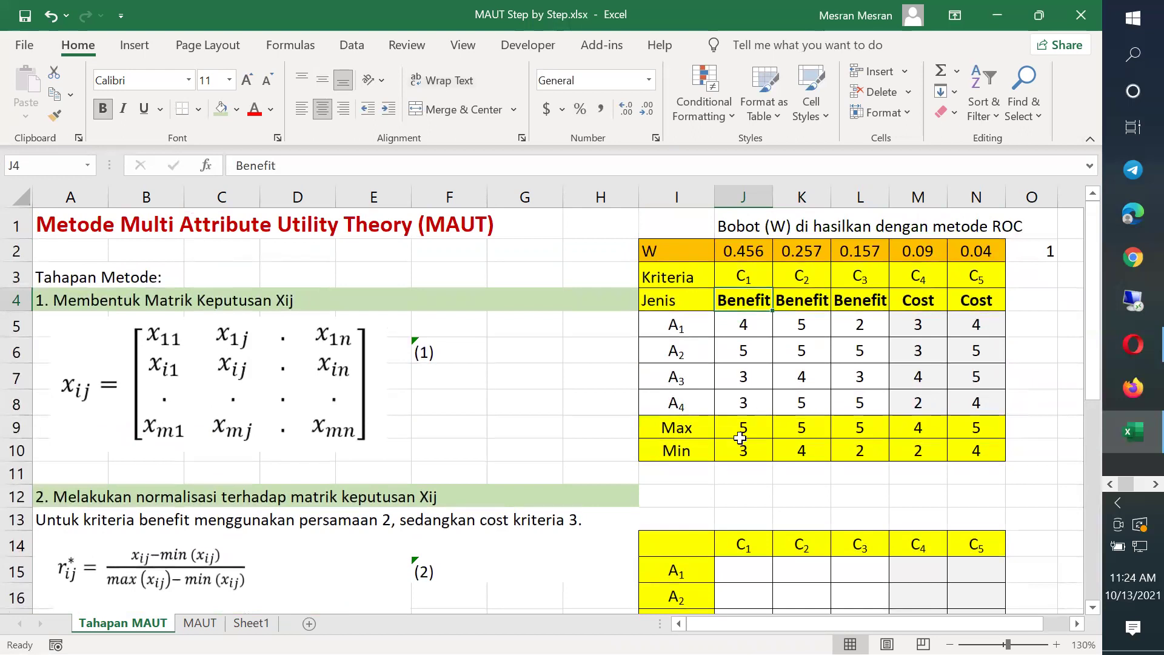
# Inspect the formulas in J9 and J10 that give the C1 maximum and minimum used by equation (2)
pyautogui.scroll(-1, 744, 448)
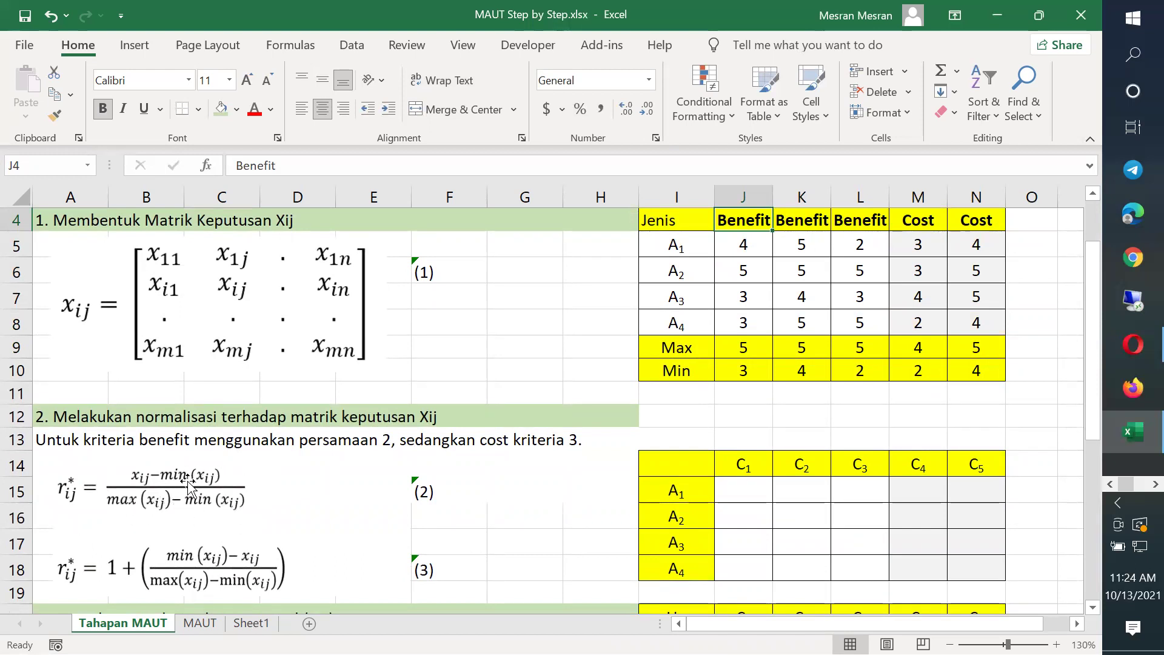
pyautogui.click(744, 371)
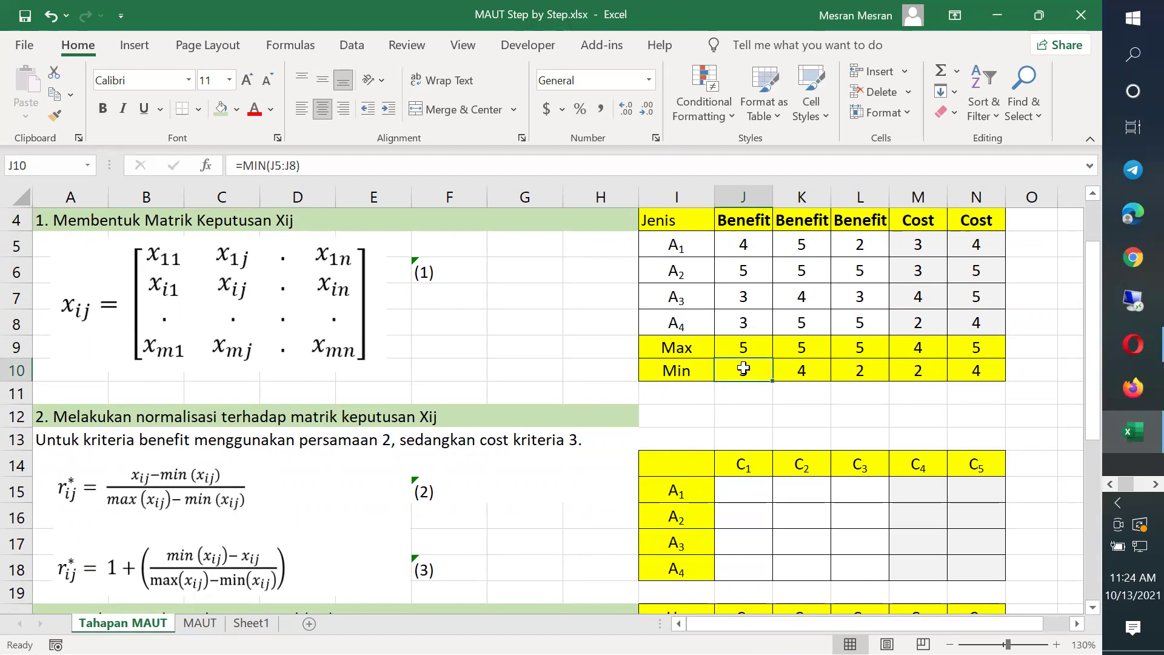
pyautogui.click(752, 346)
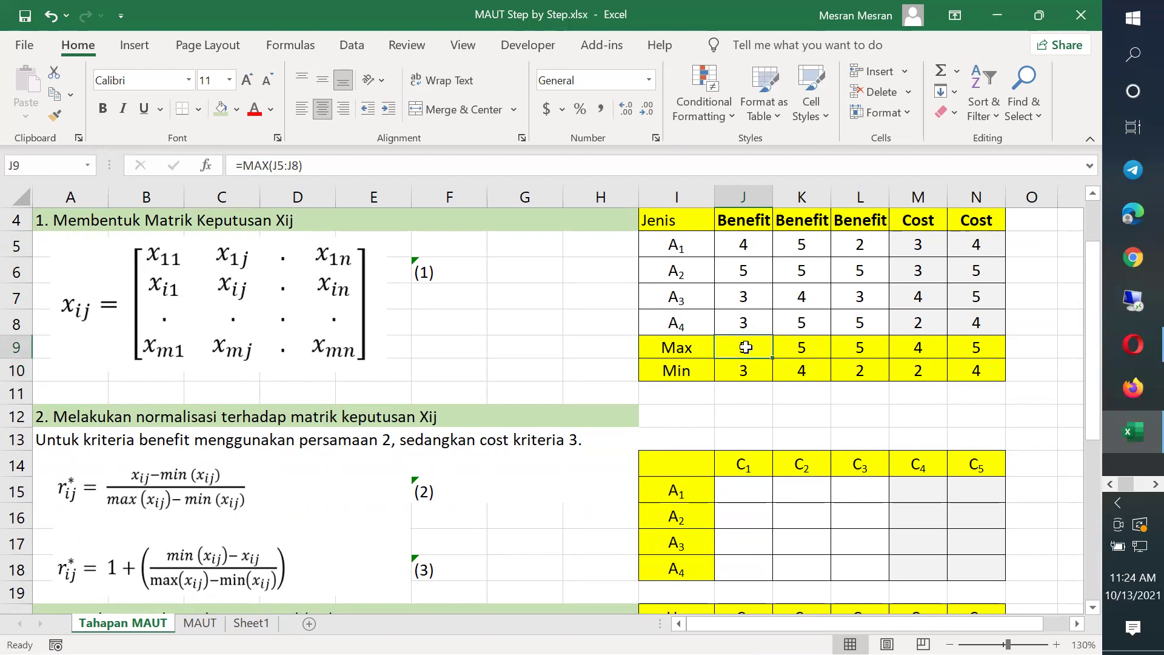
pyautogui.doubleClick(746, 347)
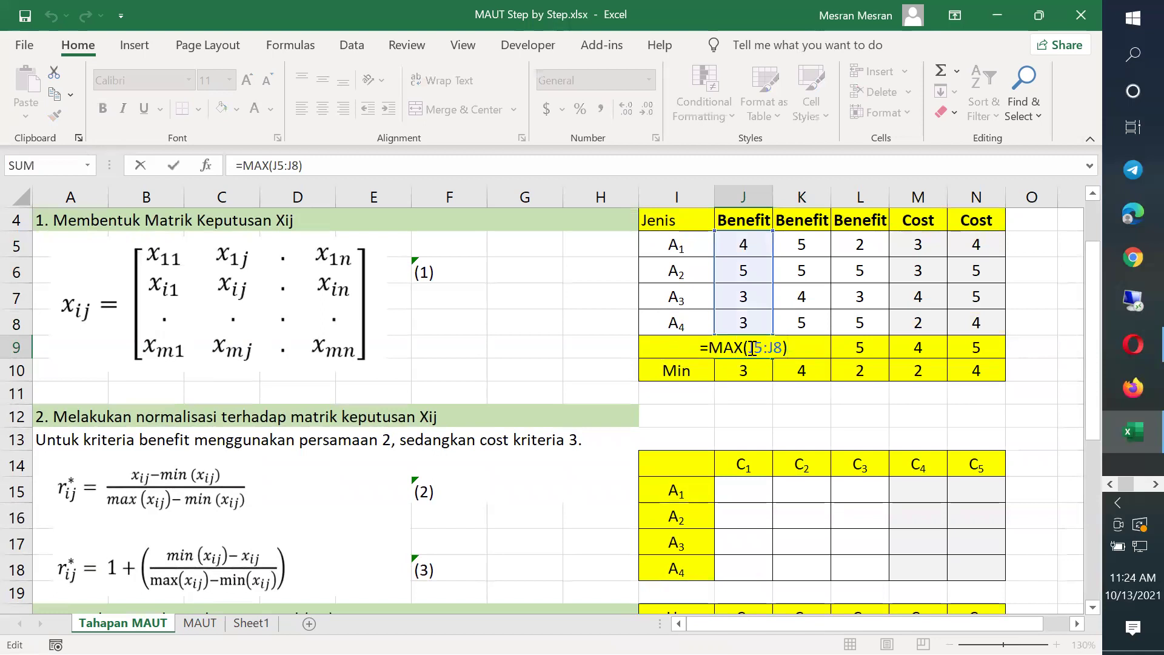
pyautogui.press('Escape')
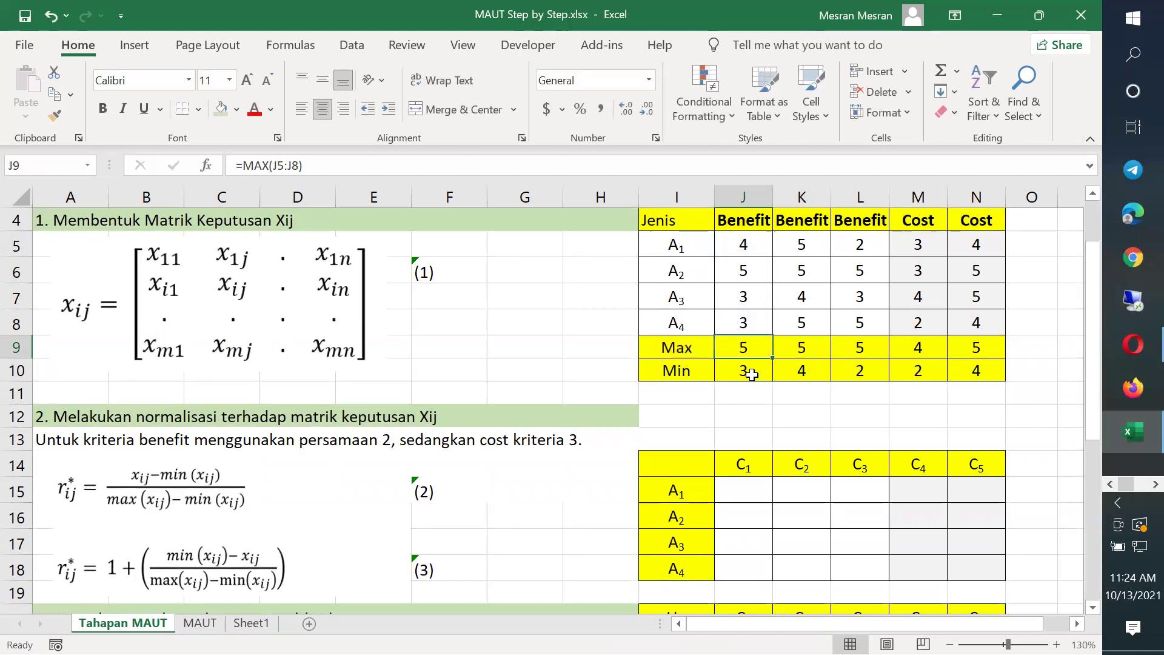
pyautogui.doubleClick(751, 375)
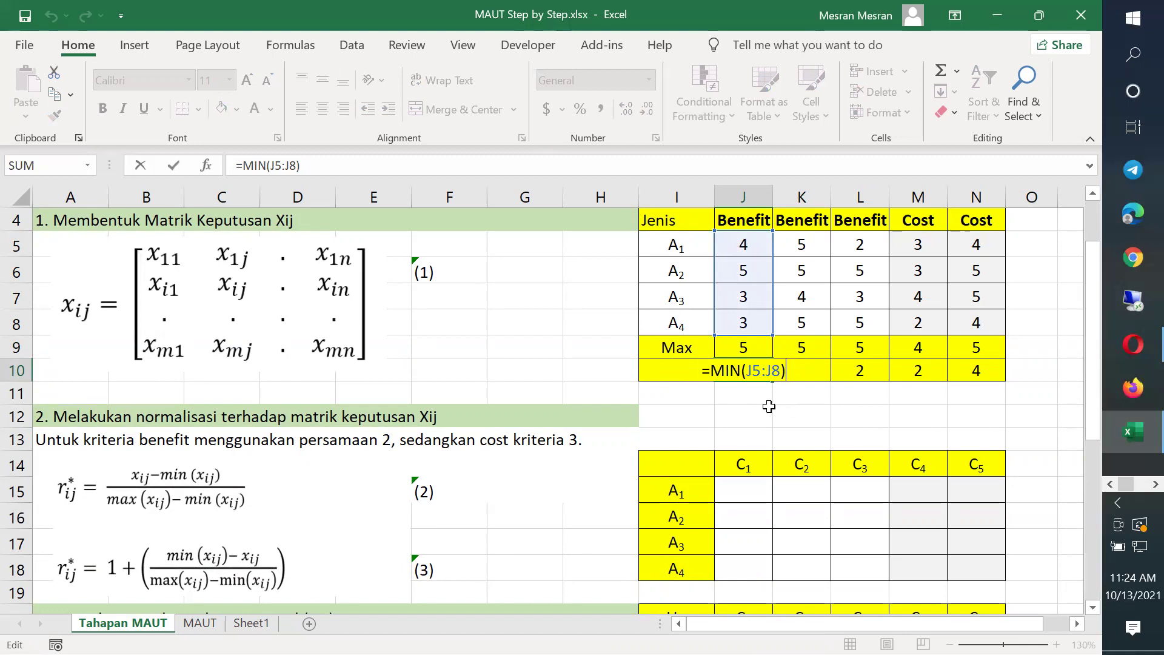
# Enter the benefit normalization formula =(J5-J10)/(J9-J10) in J15 for A1 under C1
pyautogui.click(745, 493)
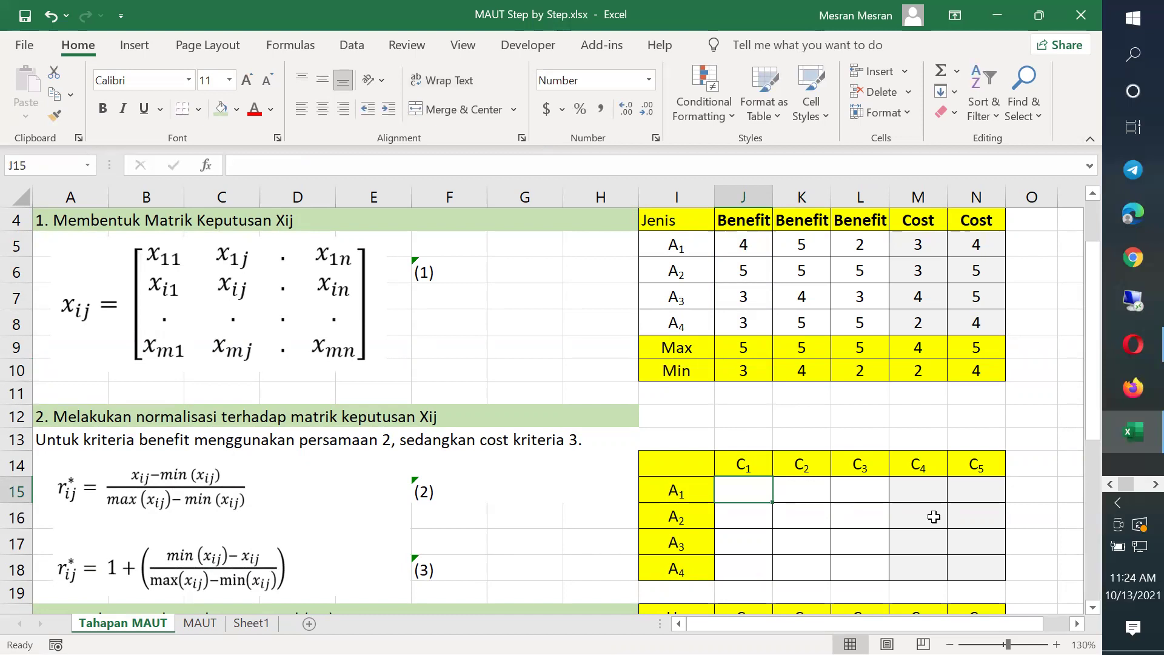
pyautogui.write('=(')
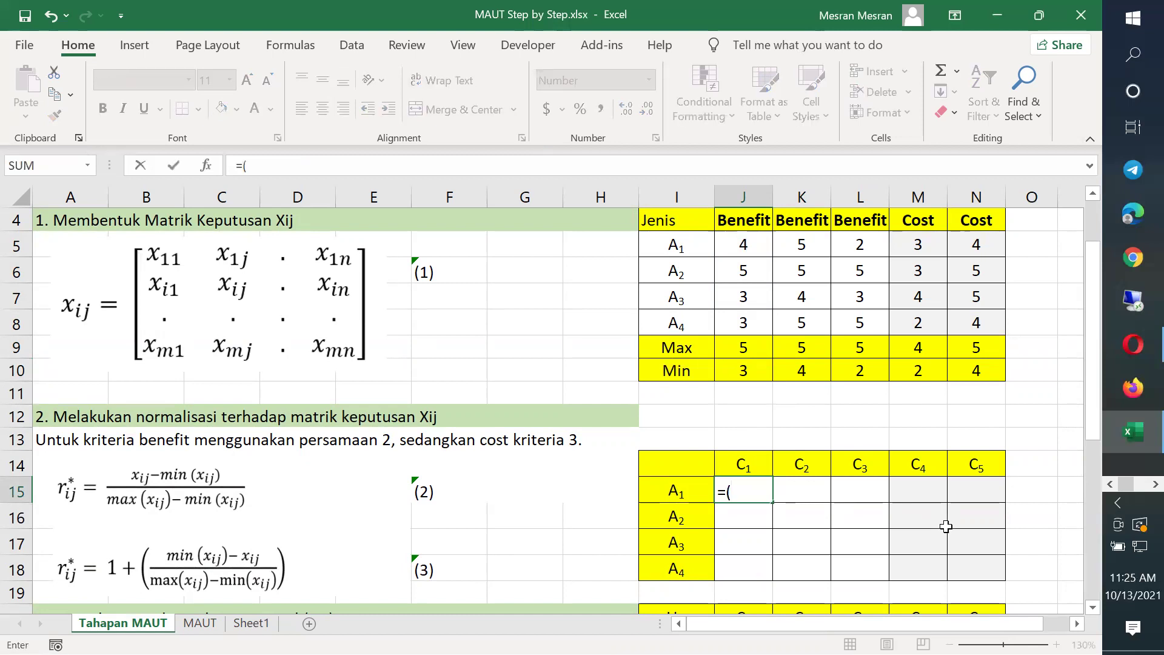
pyautogui.click(747, 245)
pyautogui.write('-')
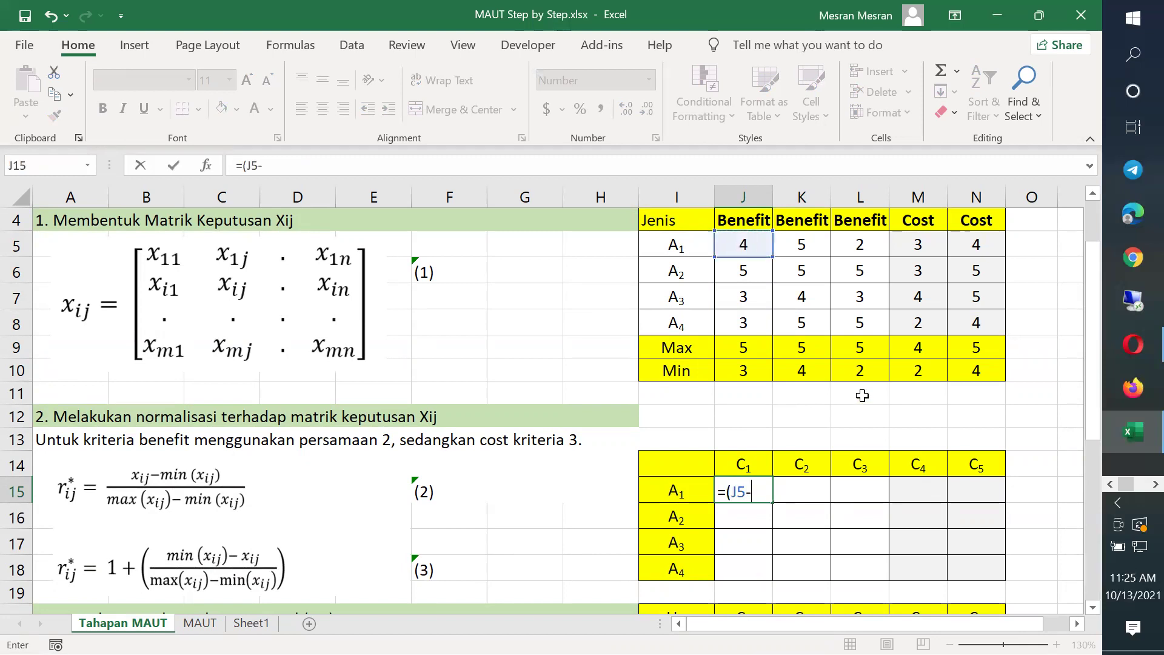
pyautogui.click(752, 370)
pyautogui.write(')/')
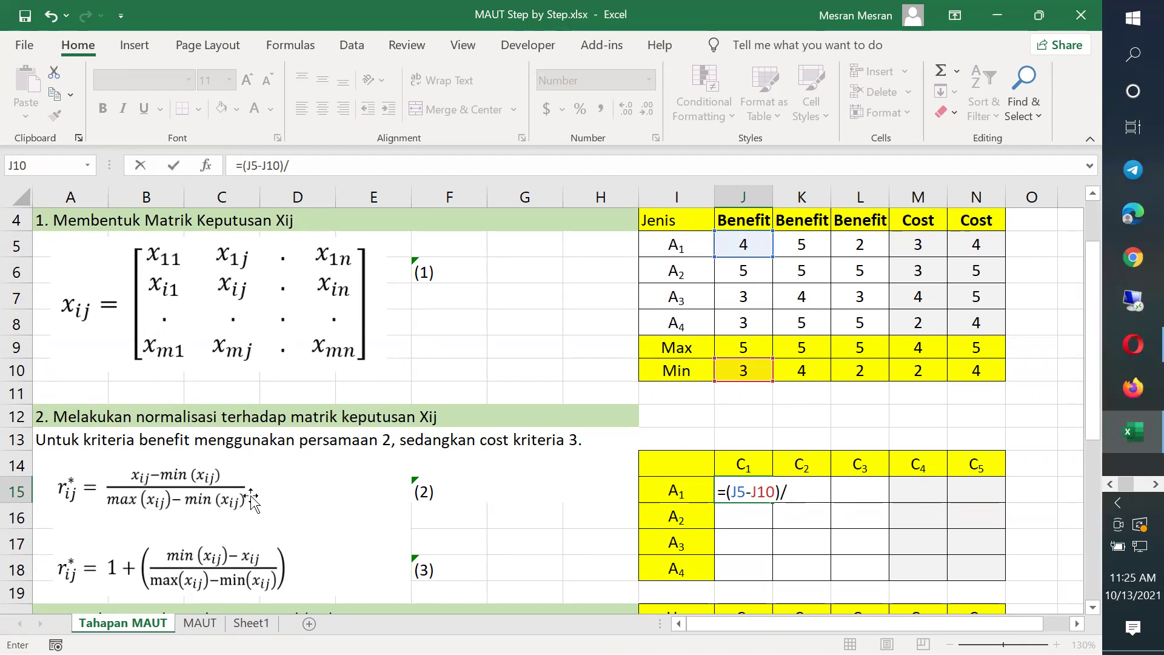
pyautogui.write('(')
pyautogui.click(747, 344)
pyautogui.write('-')
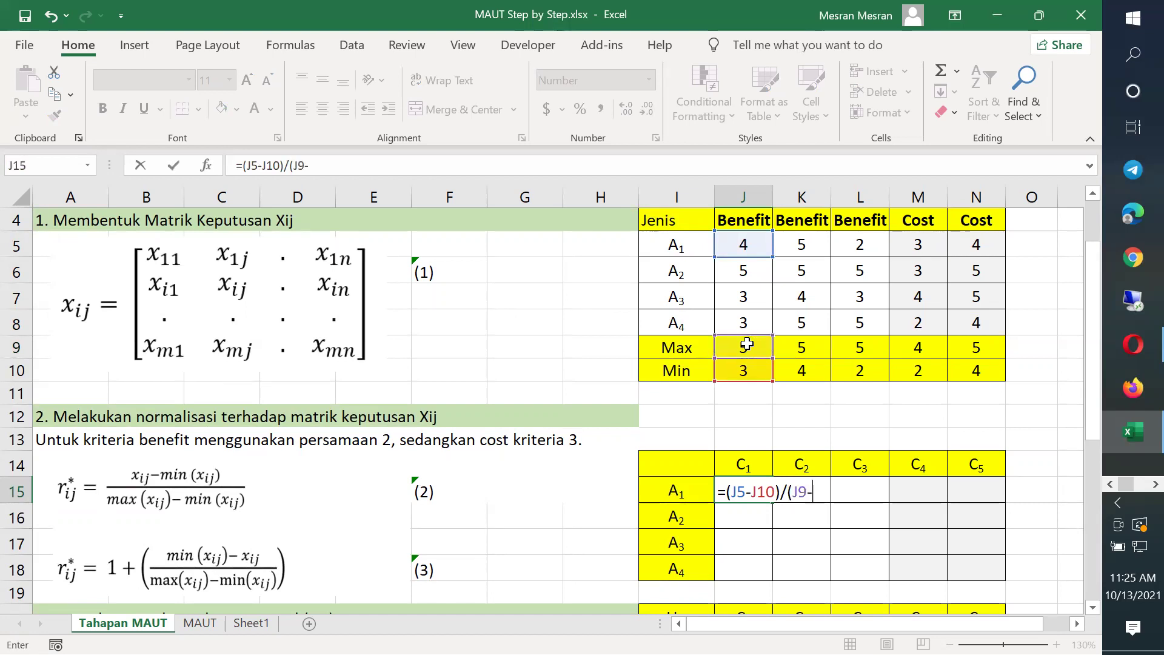
pyautogui.click(732, 371)
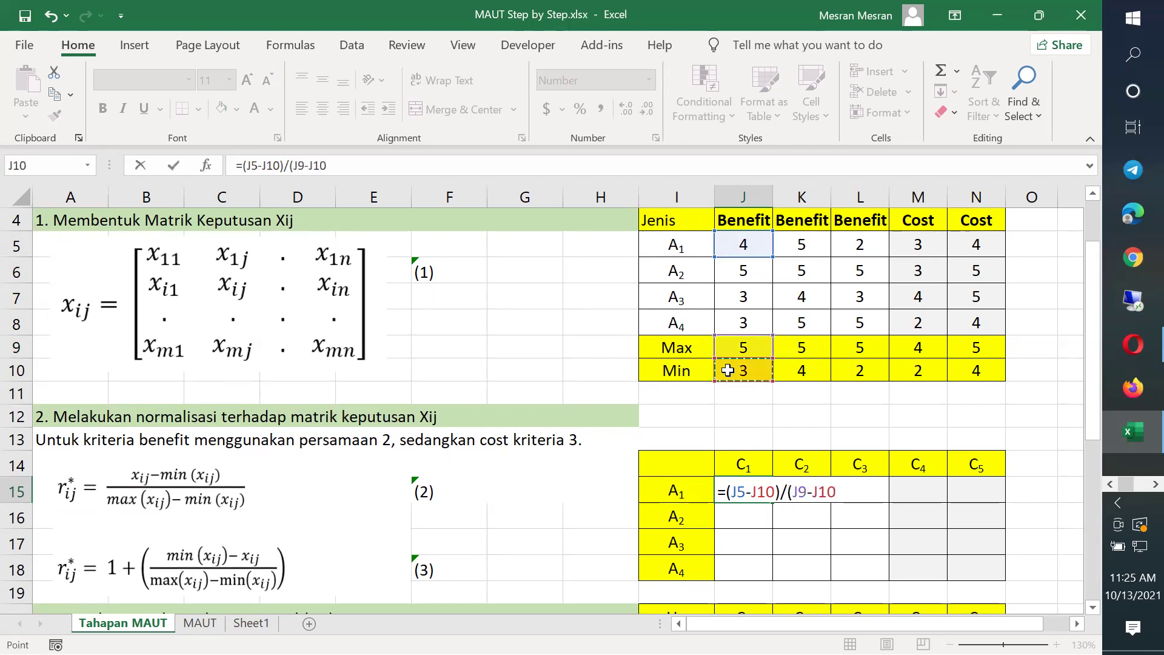
pyautogui.write(')')
pyautogui.press('Return')
pyautogui.press('Up')
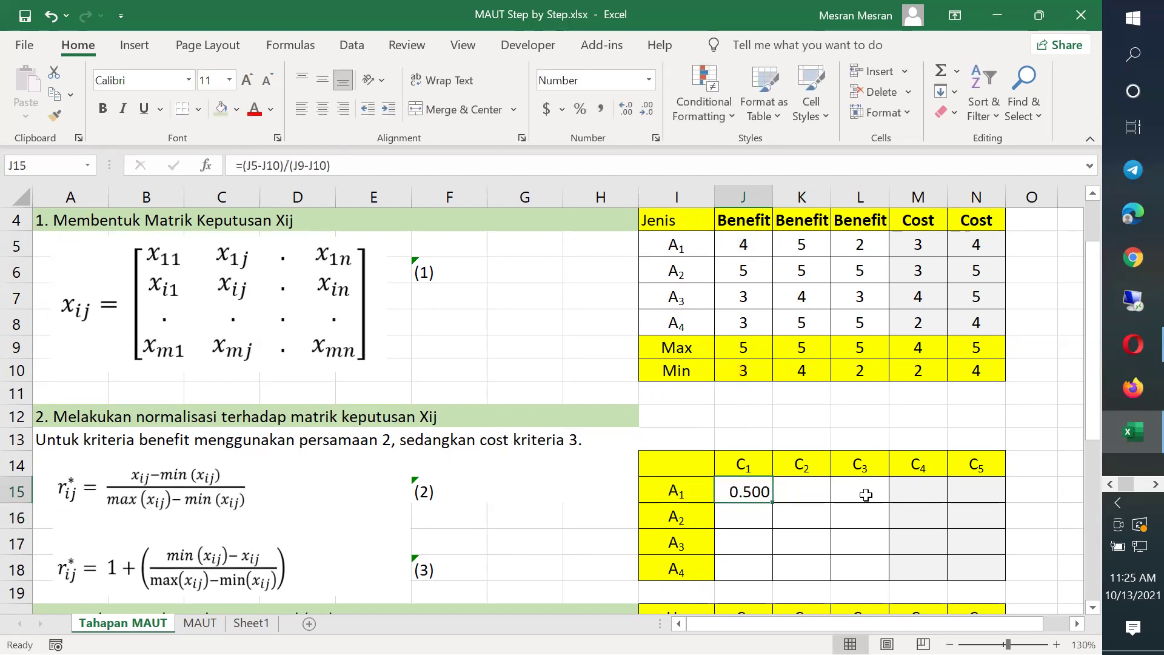
# Copy the normalization formula from J15 into K15 and L15 for the other benefit criteria C2 and C3
pyautogui.hotkey('ctrl', 'c')
pyautogui.press('Right')
pyautogui.hotkey('ctrl', 'v')
pyautogui.press('Right')
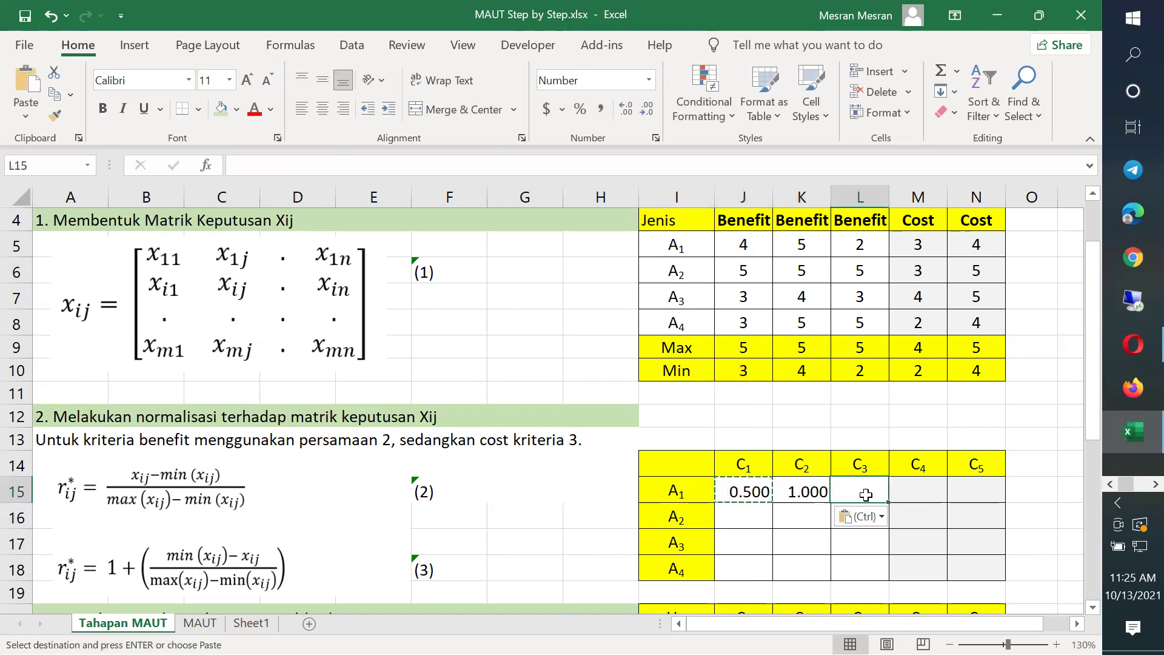
pyautogui.hotkey('ctrl', 'v')
# Make the Min and Max references in J15 absolute so the formula reads =(J5-$J$10)/($J$9-$J$10)
pyautogui.press('Left')
pyautogui.press('Left')
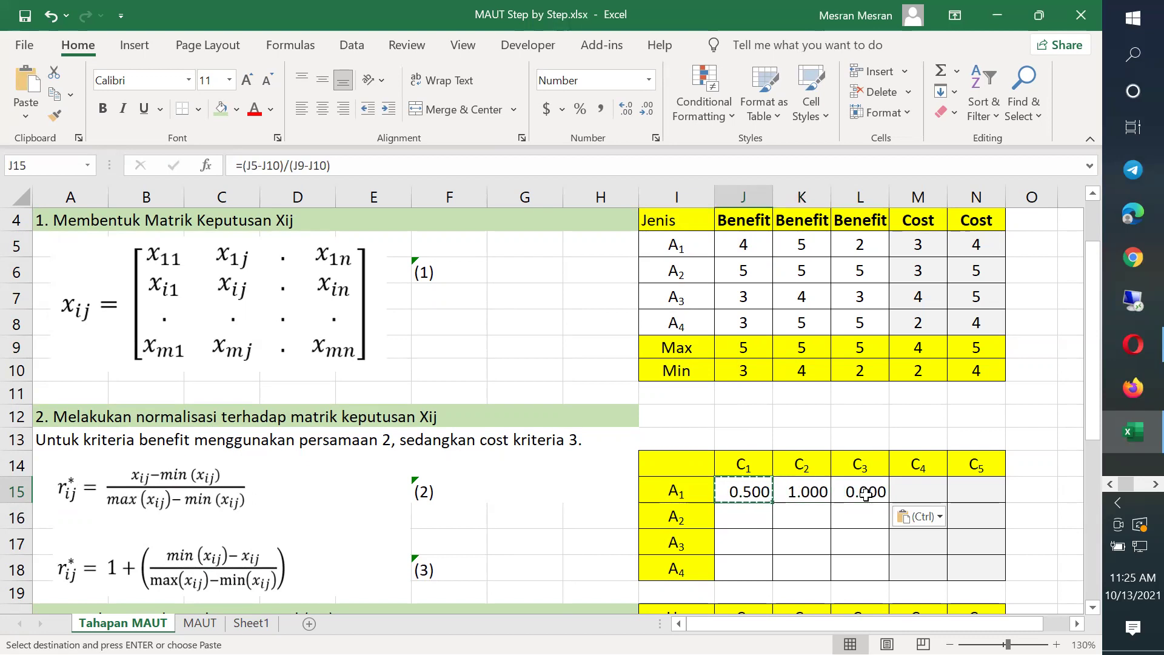
pyautogui.press('F2')
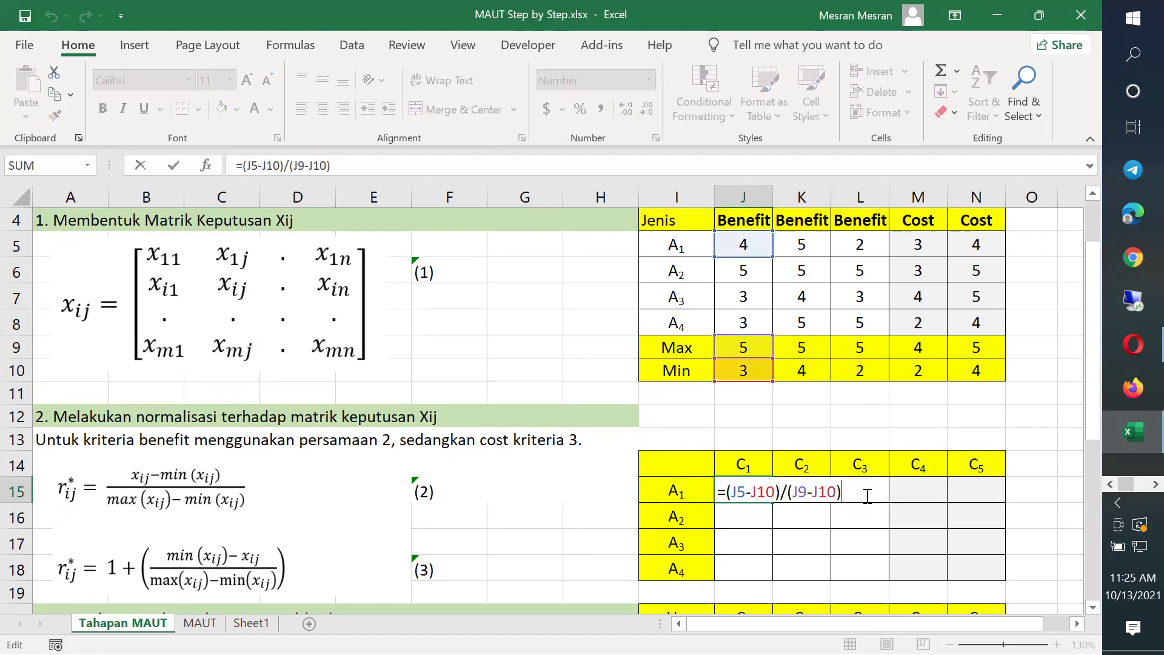
pyautogui.press('Left')
pyautogui.press('Left')
pyautogui.press('Left')
pyautogui.press('F4')
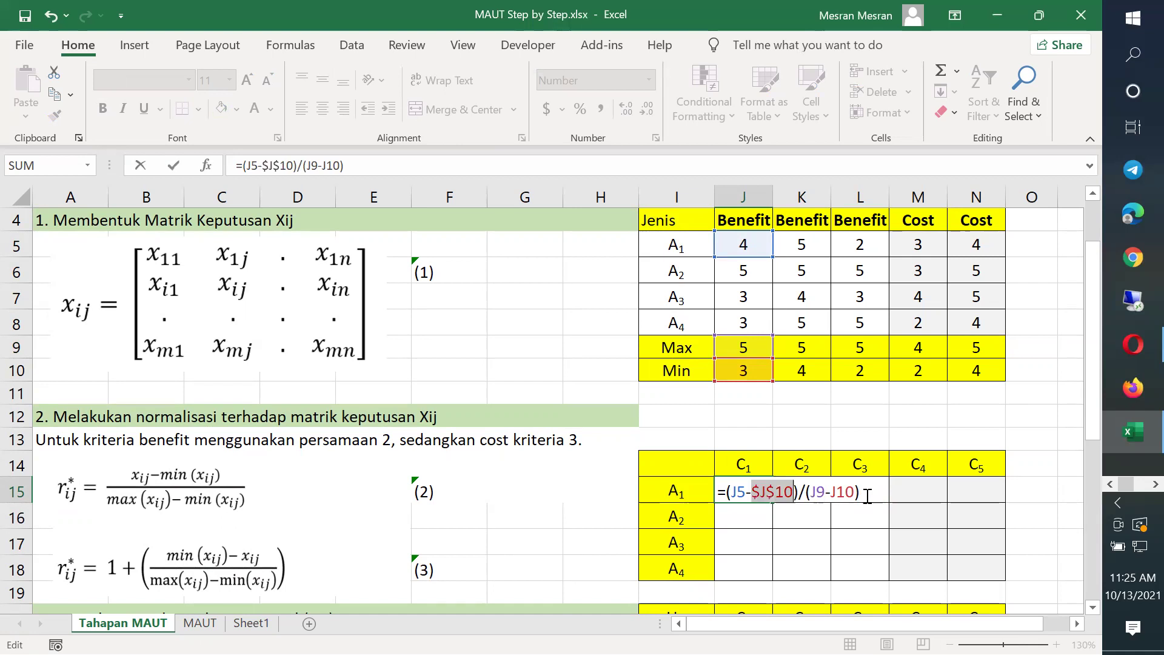
pyautogui.press('End')
pyautogui.press('F4')
pyautogui.press('Right')
pyautogui.press('Right')
pyautogui.press('F4')
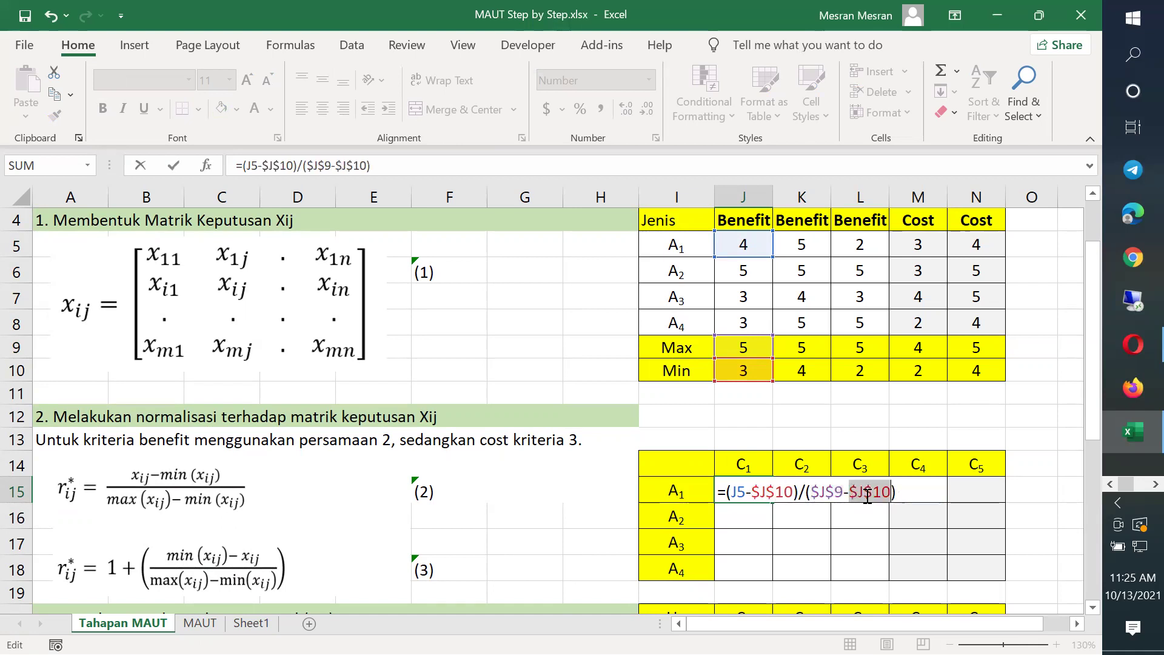
pyautogui.press('Return')
pyautogui.press('Up')
# Make the K10 and K9 references in K15's normalization formula absolute, leaving K5 relative
pyautogui.press('Right')
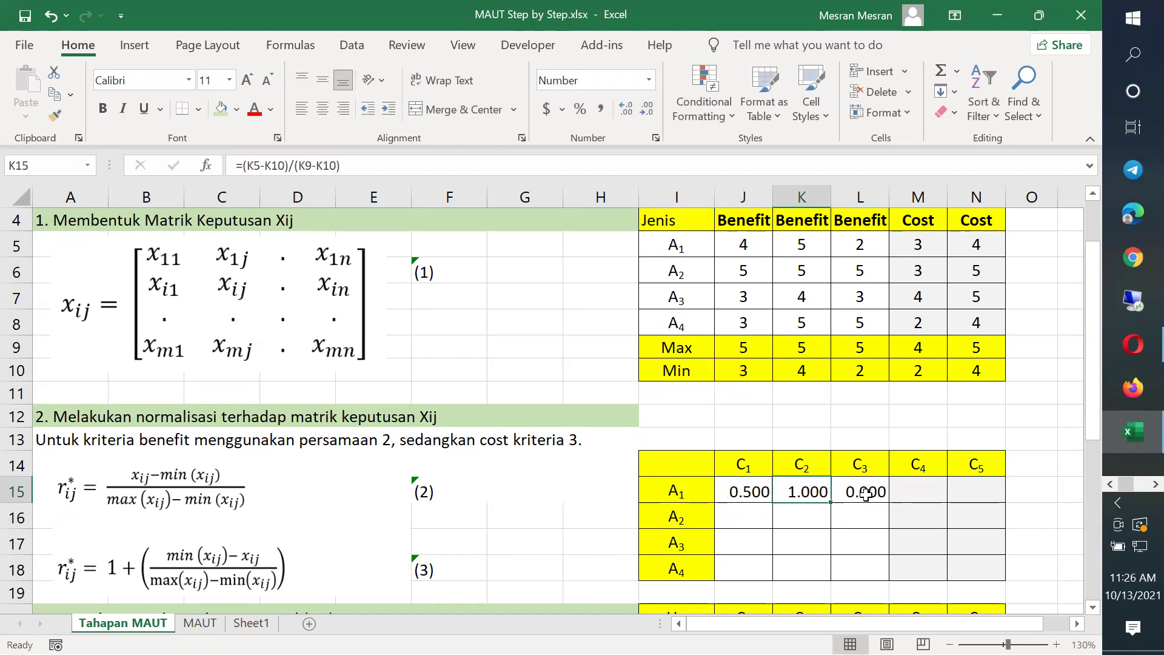
pyautogui.press('F2')
pyautogui.press('Left')
pyautogui.press('Left')
pyautogui.press('Left')
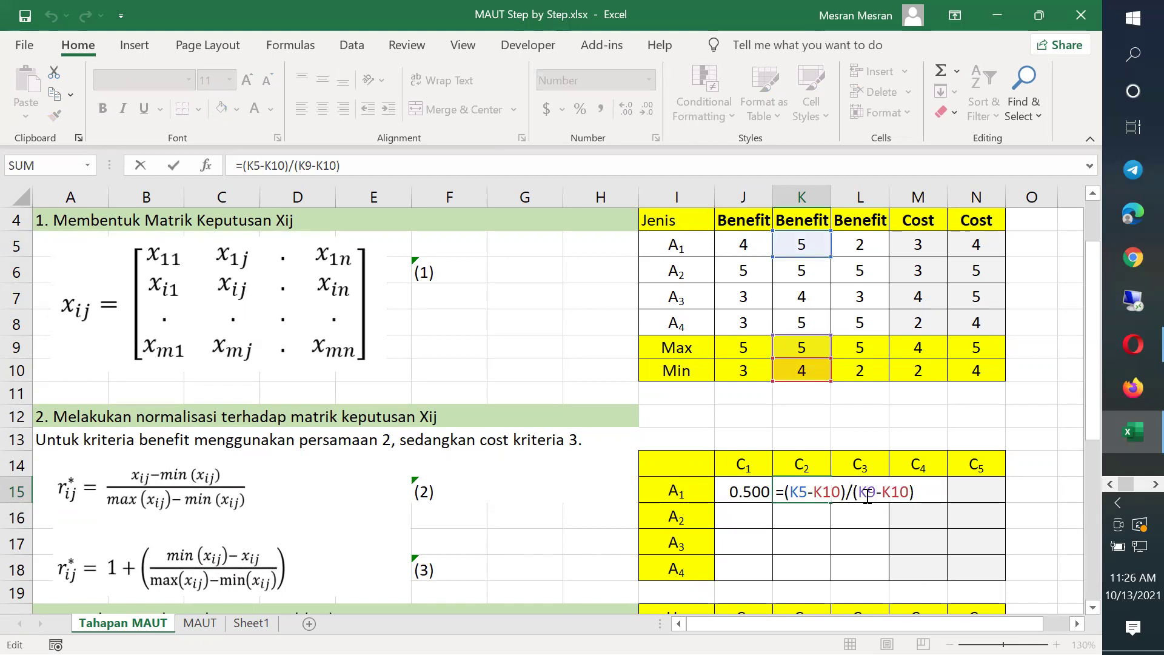
pyautogui.press('F4')
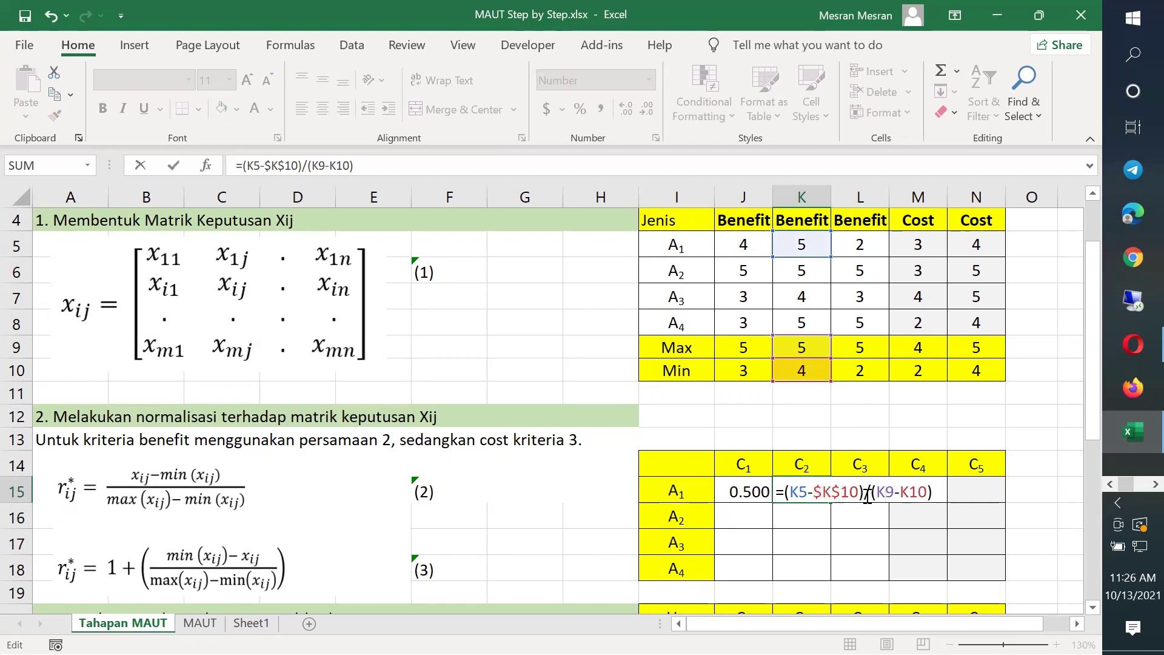
pyautogui.press('F4')
pyautogui.press('F4')
pyautogui.press('Return')
# Make the L10 and L9 references in L15's normalization formula absolute, leaving L5 relative
pyautogui.click(866, 494)
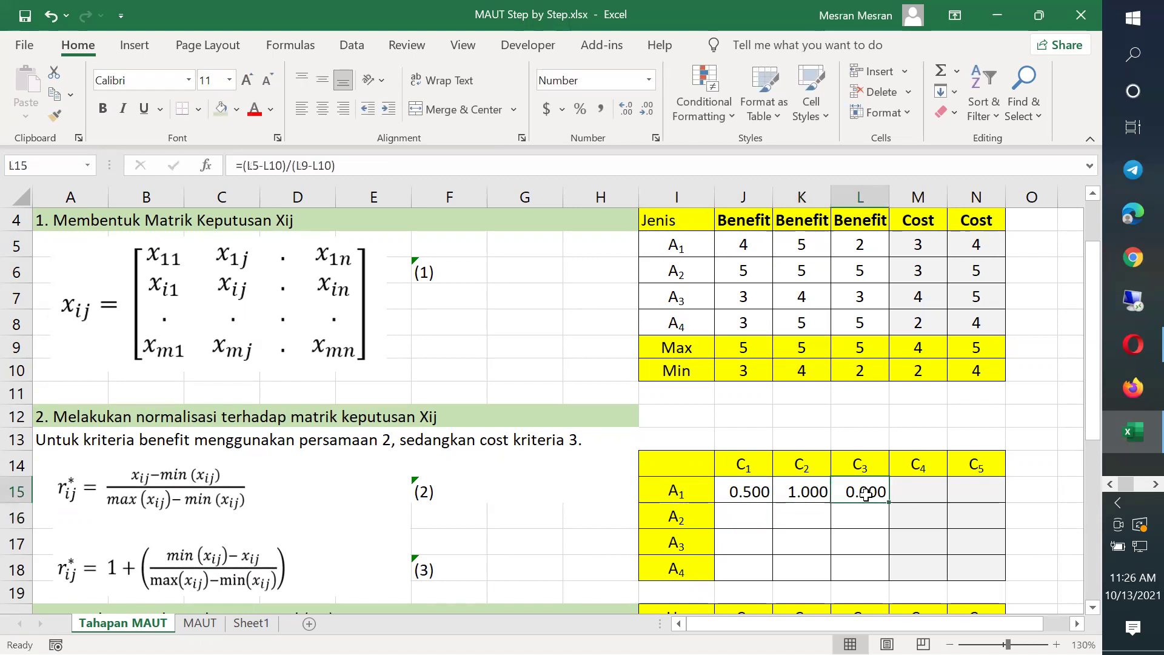
pyautogui.press('F2')
pyautogui.press('Left')
pyautogui.press('Left')
pyautogui.press('Left')
pyautogui.press('Left')
pyautogui.press('Left')
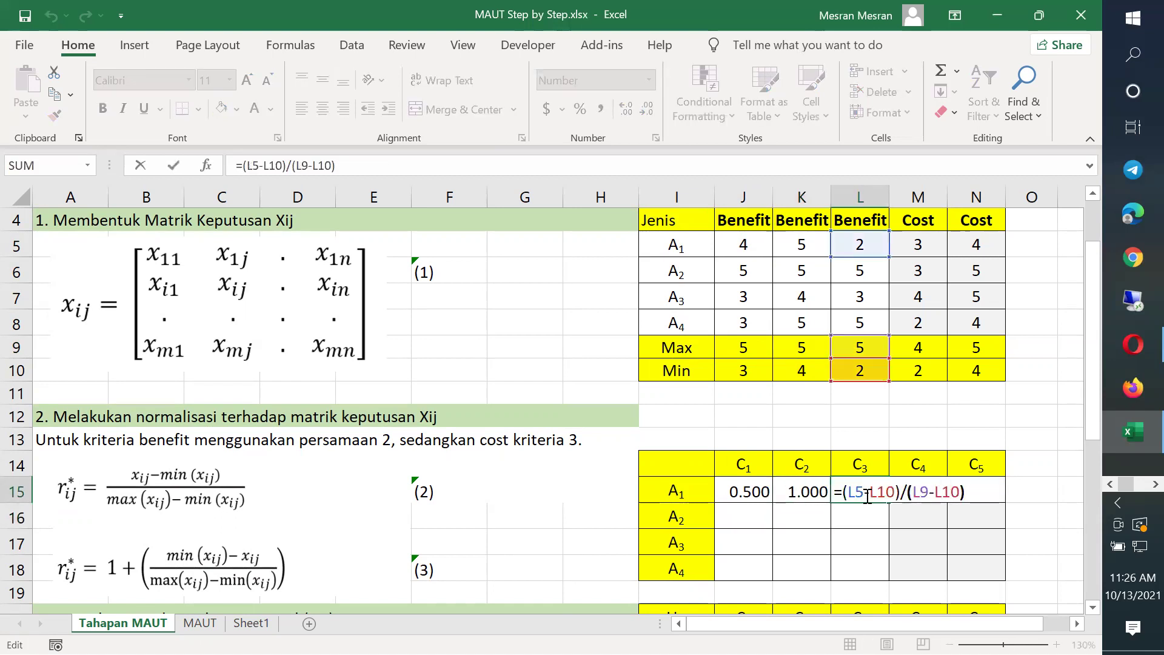
pyautogui.press('F4')
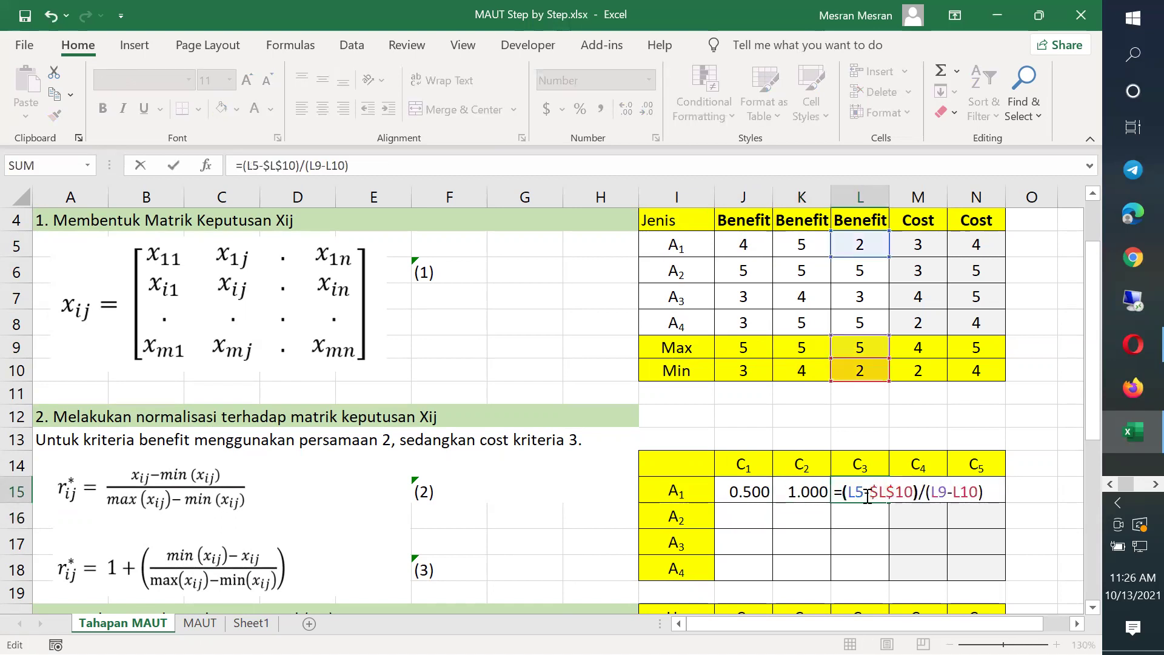
pyautogui.press('F4')
pyautogui.press('Right')
pyautogui.press('Right')
pyautogui.press('F4')
pyautogui.hotkey('shift', 'Left')
pyautogui.hotkey('shift', 'Left')
pyautogui.hotkey('shift', 'Left')
pyautogui.hotkey('shift', 'Left')
pyautogui.hotkey('shift', 'Left')
pyautogui.press('Return')
# Copy the formulas in J15:L15 down through row 18 to normalize C1 to C3 for alternatives A2 to A4
pyautogui.press('Up')
pyautogui.press('Left')
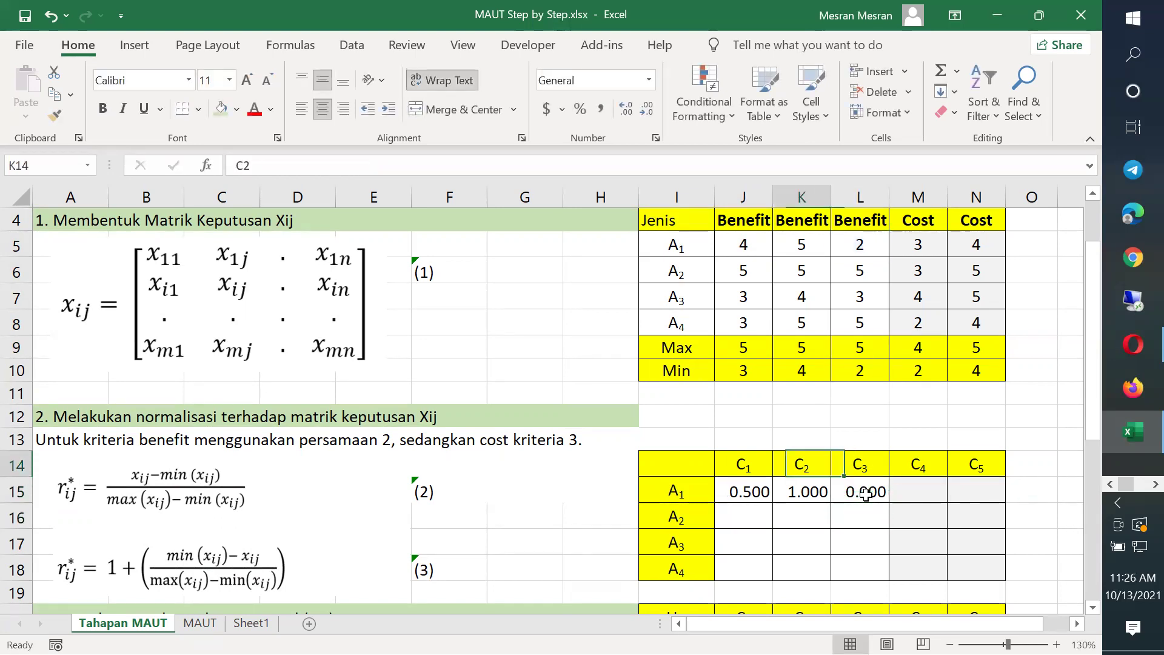
pyautogui.press('Left')
pyautogui.hotkey('shift', 'Right')
pyautogui.hotkey('shift', 'Right')
pyautogui.hotkey('ctrl', 'c')
pyautogui.hotkey('shift', 'Down')
pyautogui.hotkey('shift', 'Down')
pyautogui.hotkey('shift', 'Down')
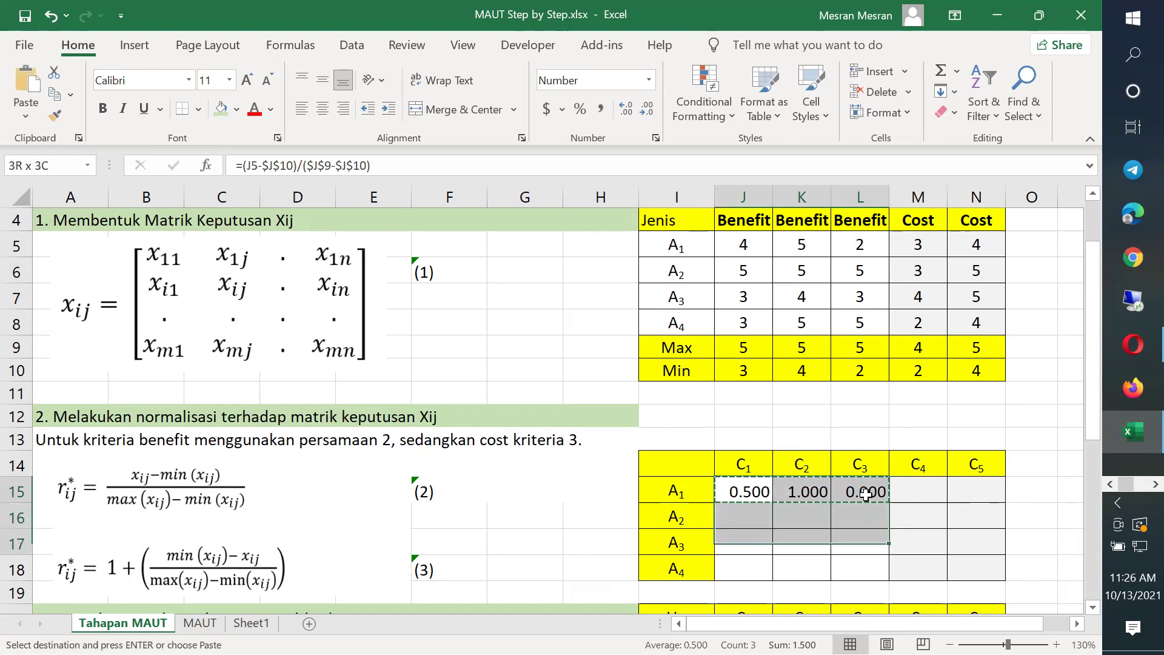
pyautogui.hotkey('ctrl', 'v')
pyautogui.press('Escape')
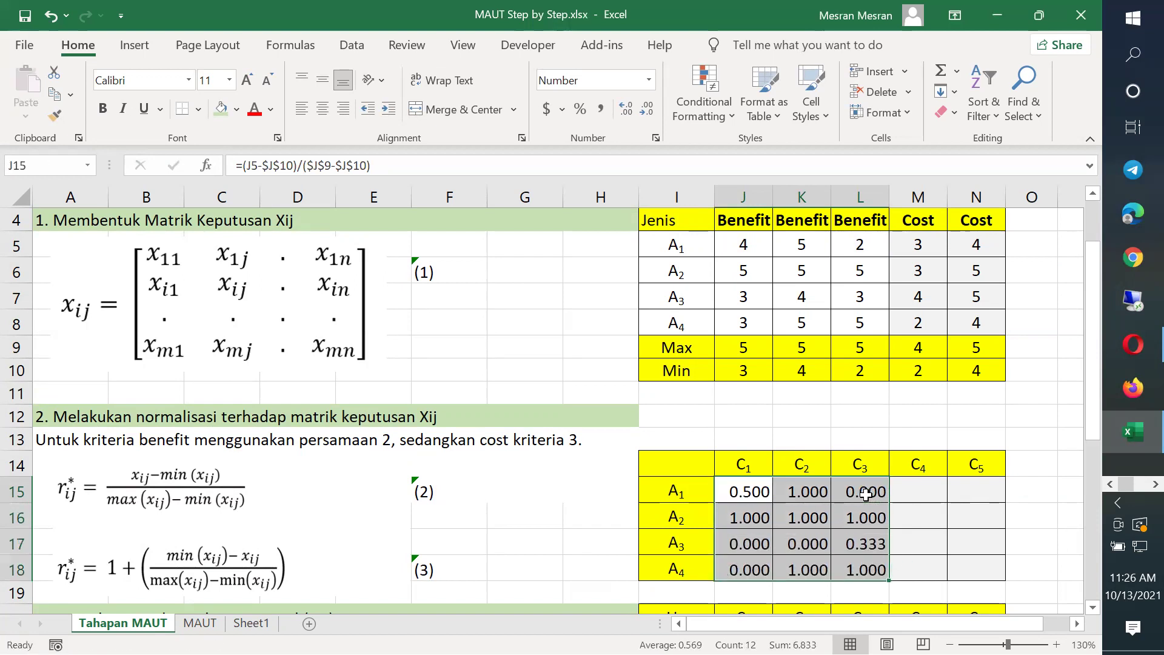
# Check the references of the copied A4 formula in J18 and review the normalization table against the decision matrix
pyautogui.press('Down')
pyautogui.press('Down')
pyautogui.press('Down')
pyautogui.press('F2')
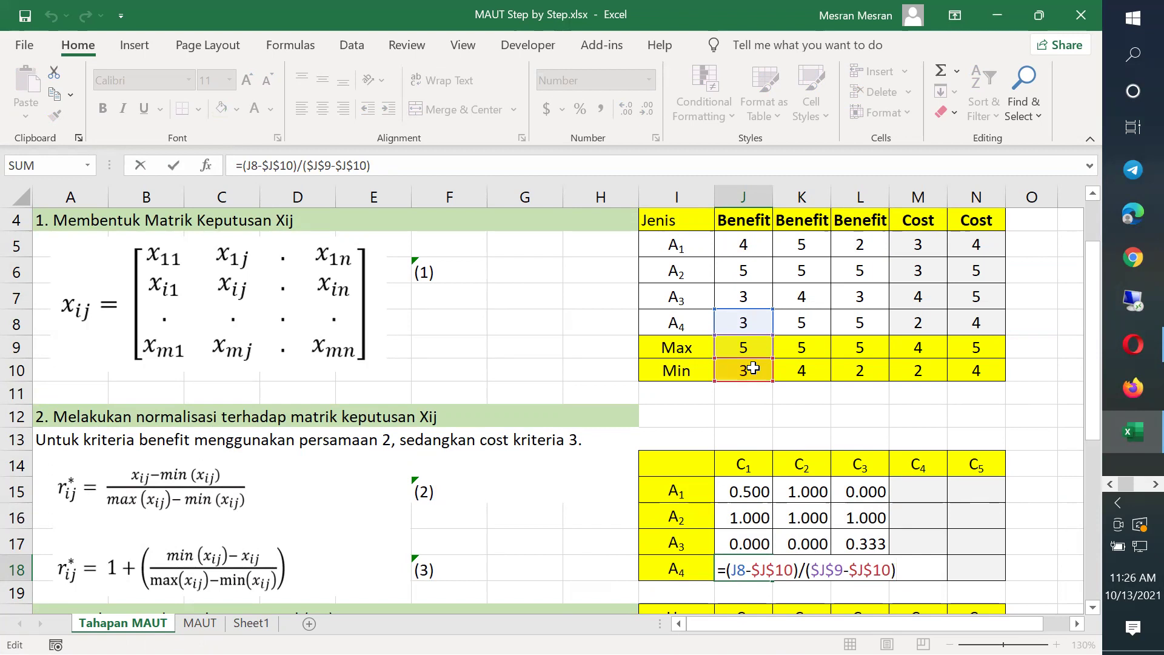
pyautogui.hotkey('ctrl', 'Return')
pyautogui.scroll(-1, 908, 575)
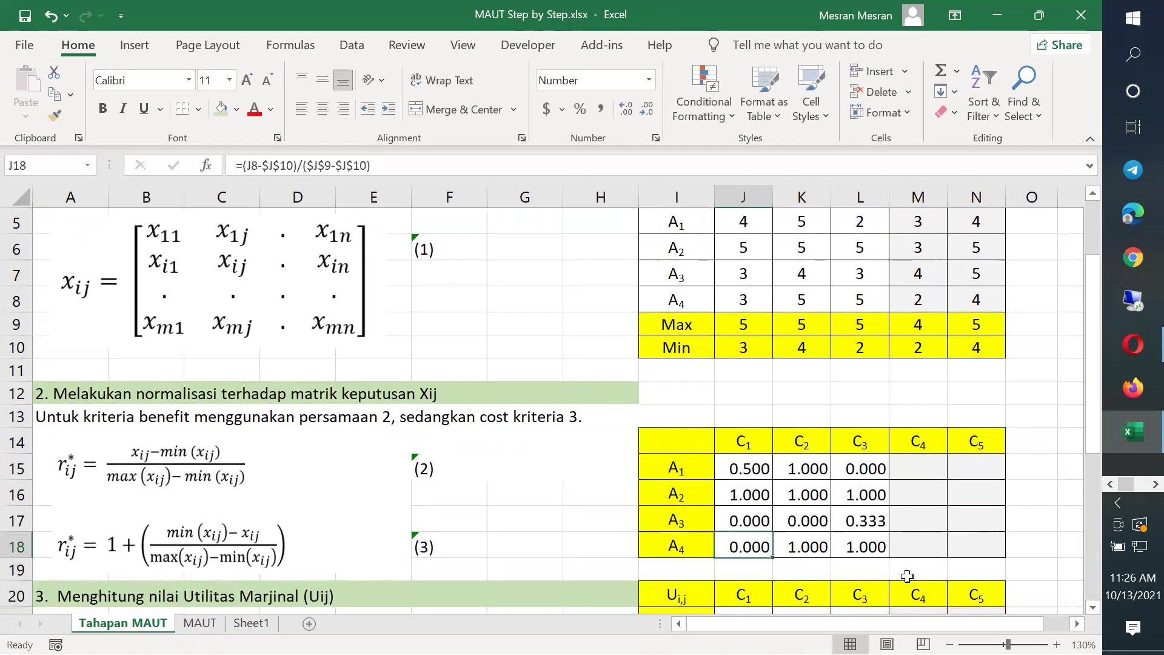
pyautogui.scroll(1, 908, 575)
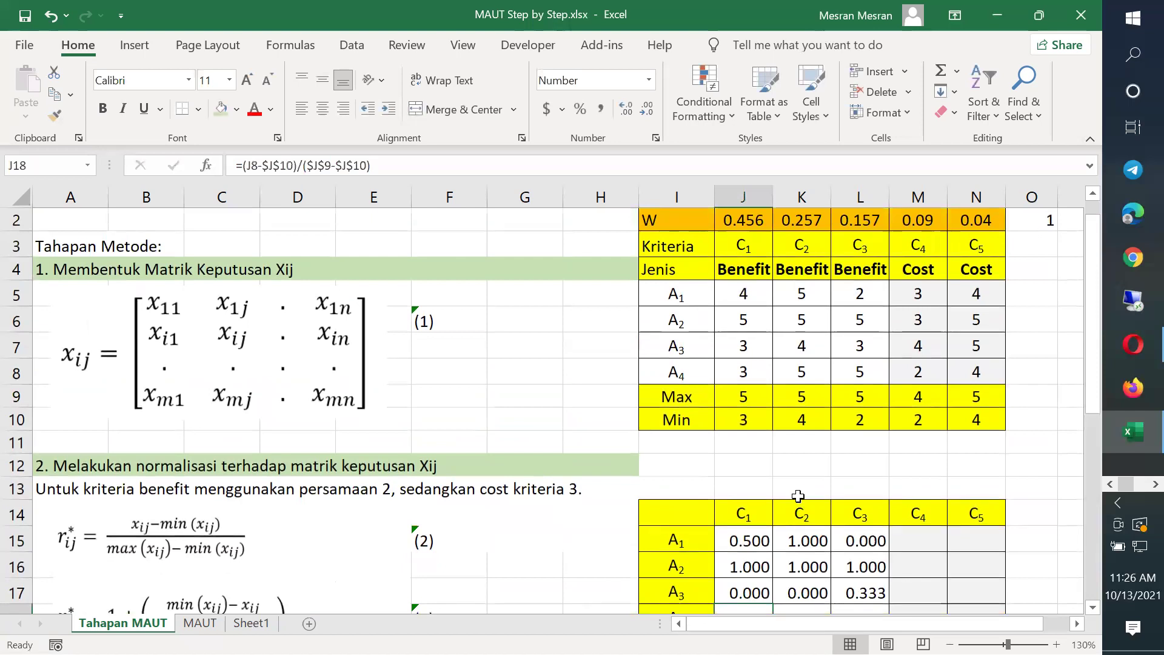
# Enter the cost normalization formula =1+((M10-M5)/(M9-M10)) in M15 for alternative A1 under C4
pyautogui.scroll(-1, 798, 495)
pyautogui.press('Left')
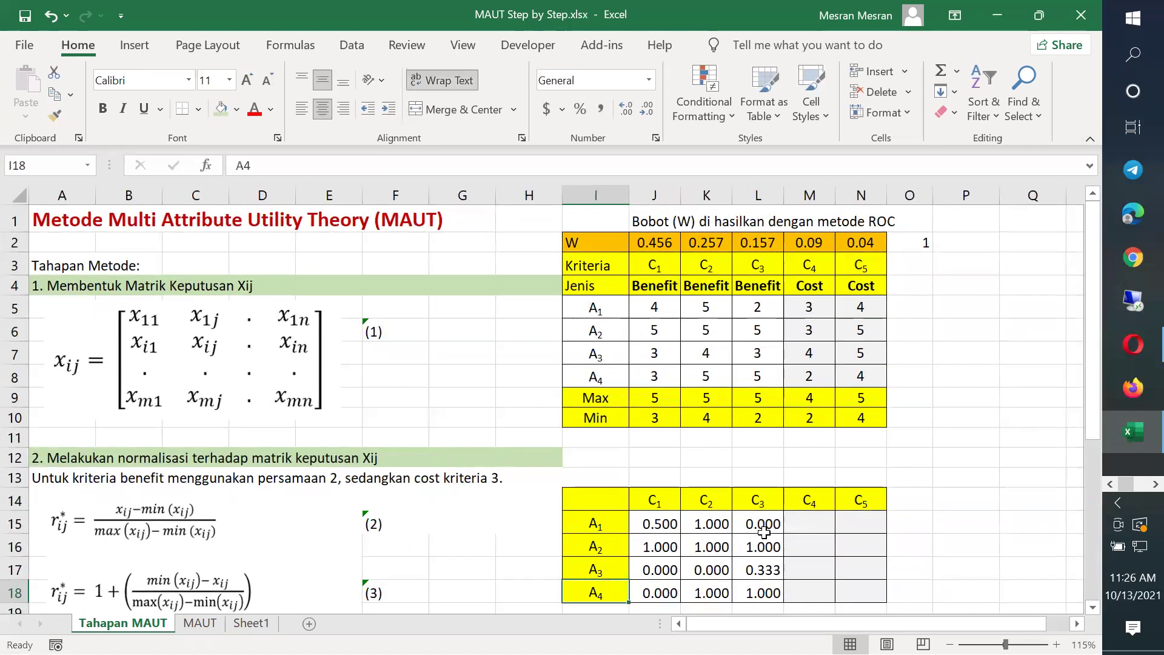
pyautogui.press('Home')
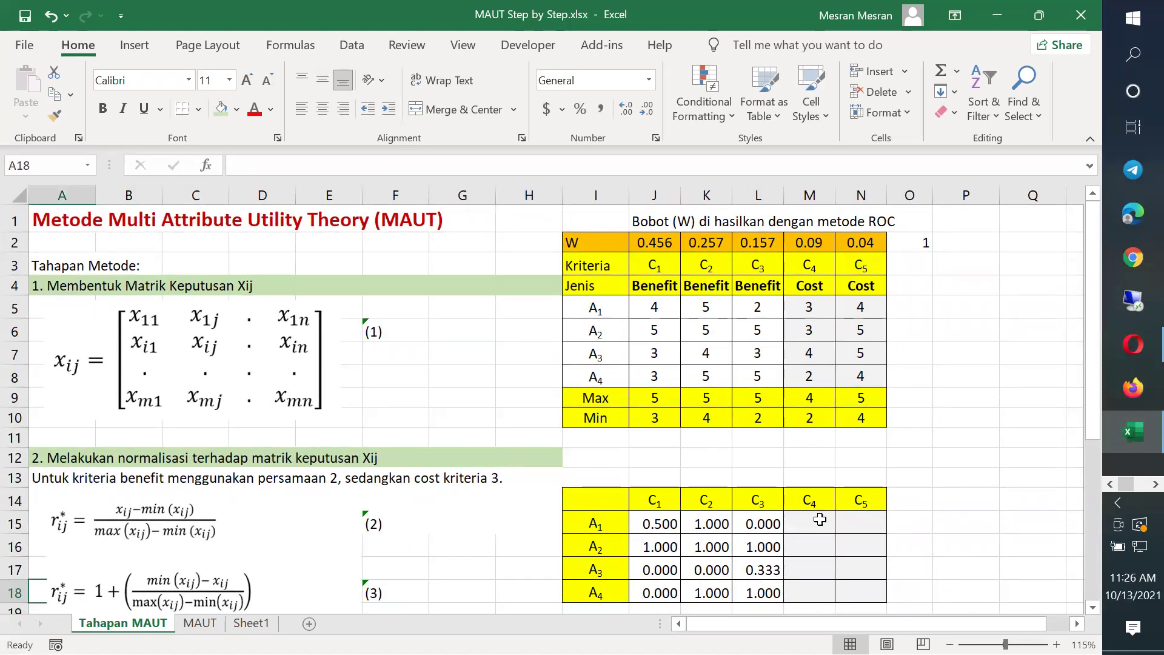
pyautogui.click(816, 521)
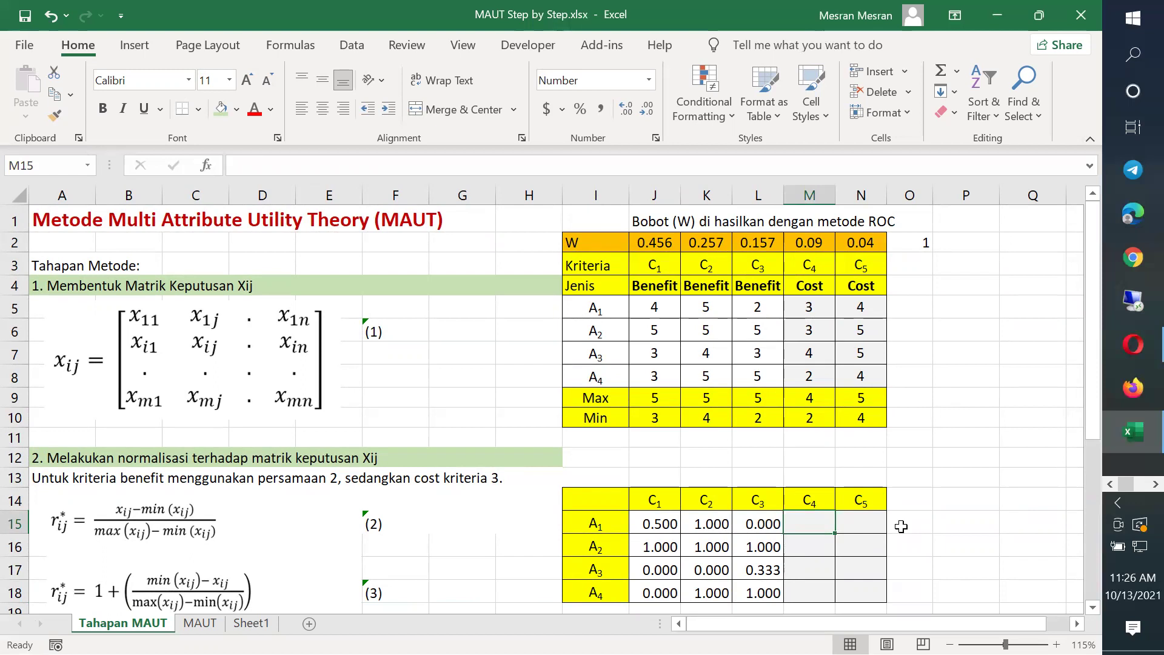
pyautogui.write('=')
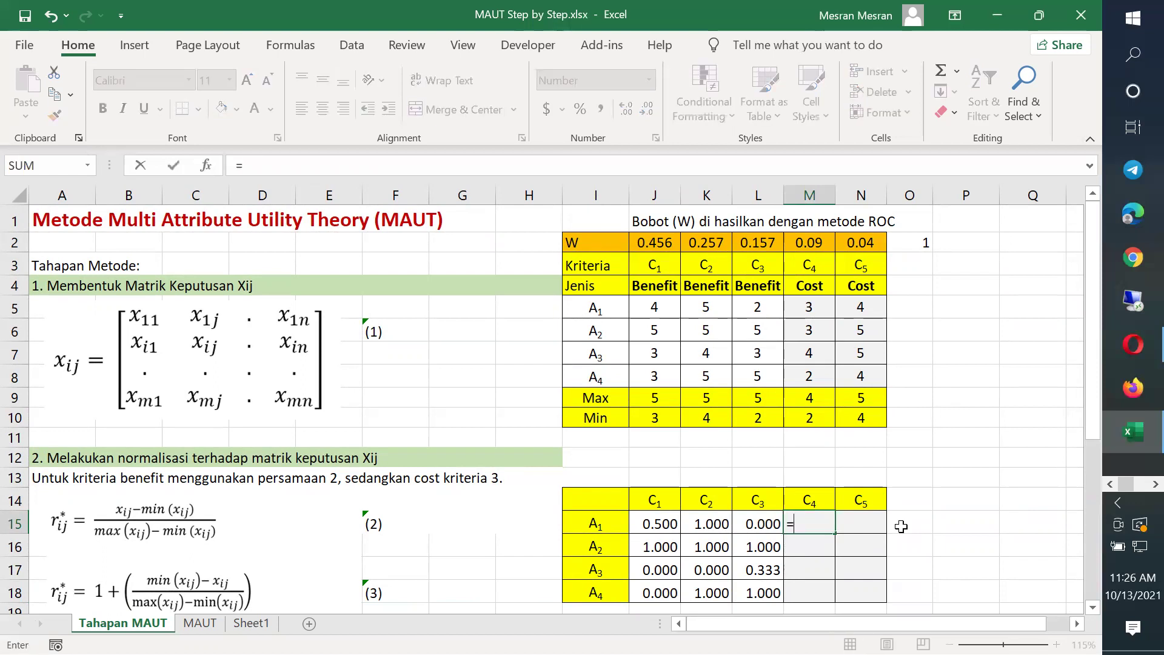
pyautogui.write('1+(')
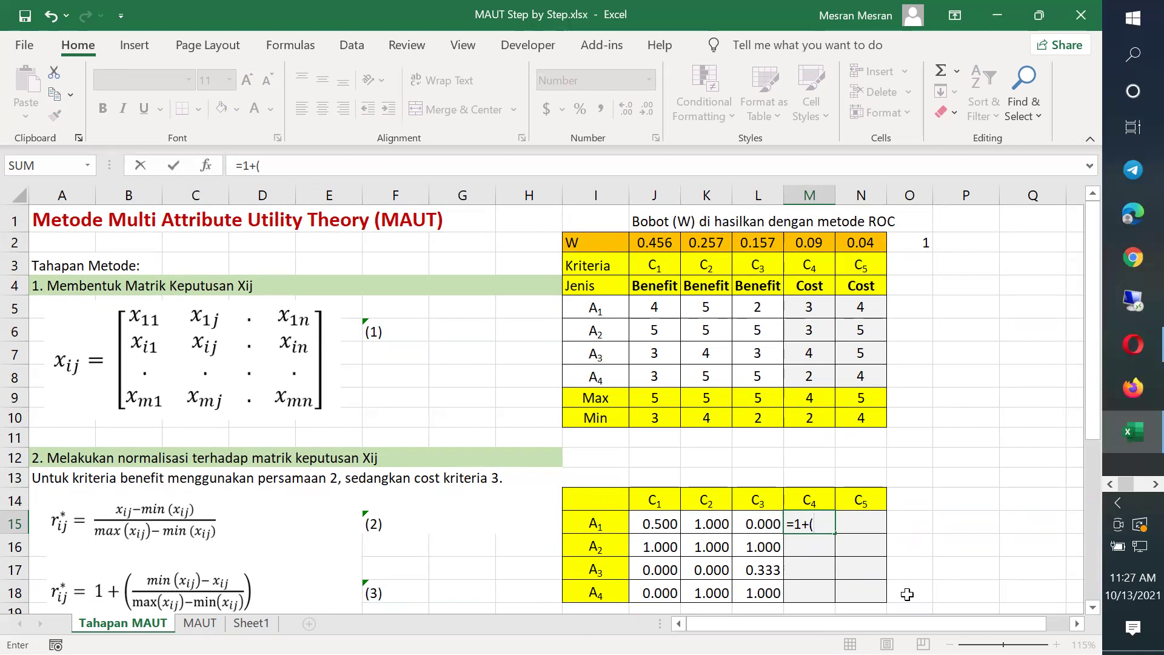
pyautogui.write('(')
pyautogui.click(813, 418)
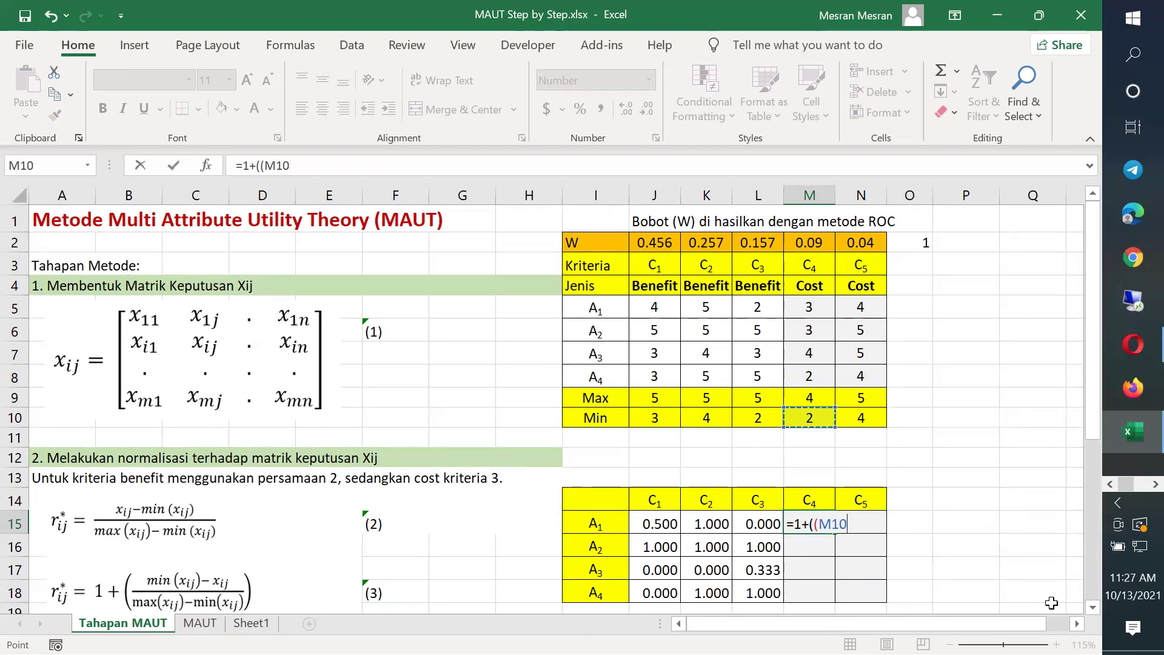
pyautogui.write('-')
pyautogui.click(811, 304)
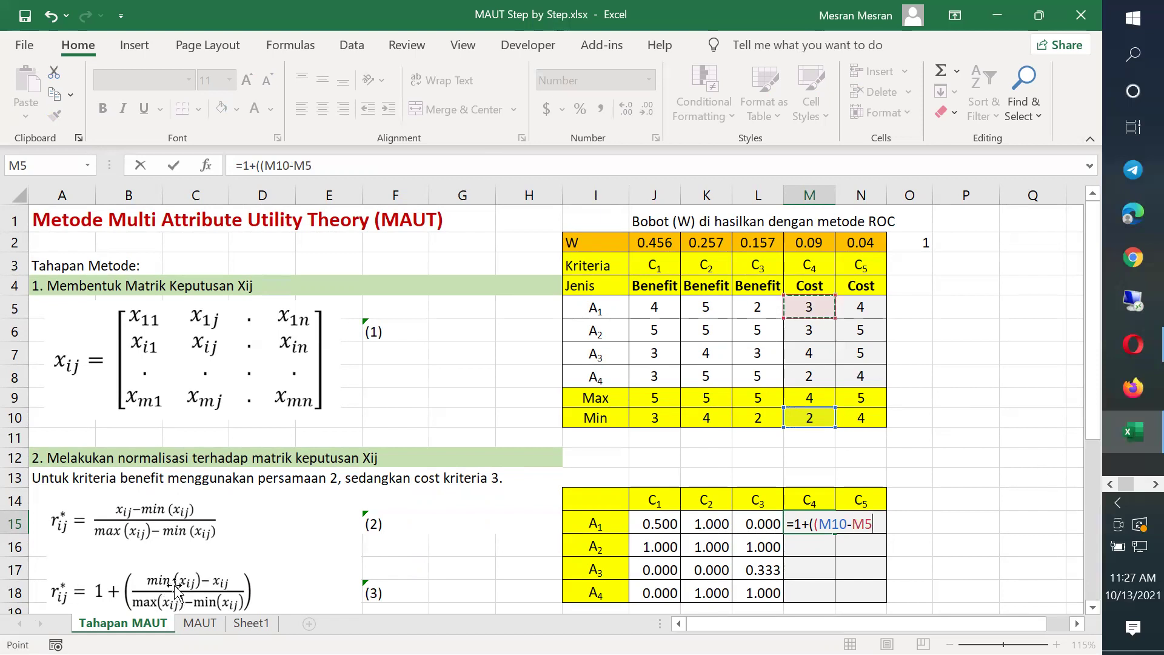
pyautogui.write(')/(')
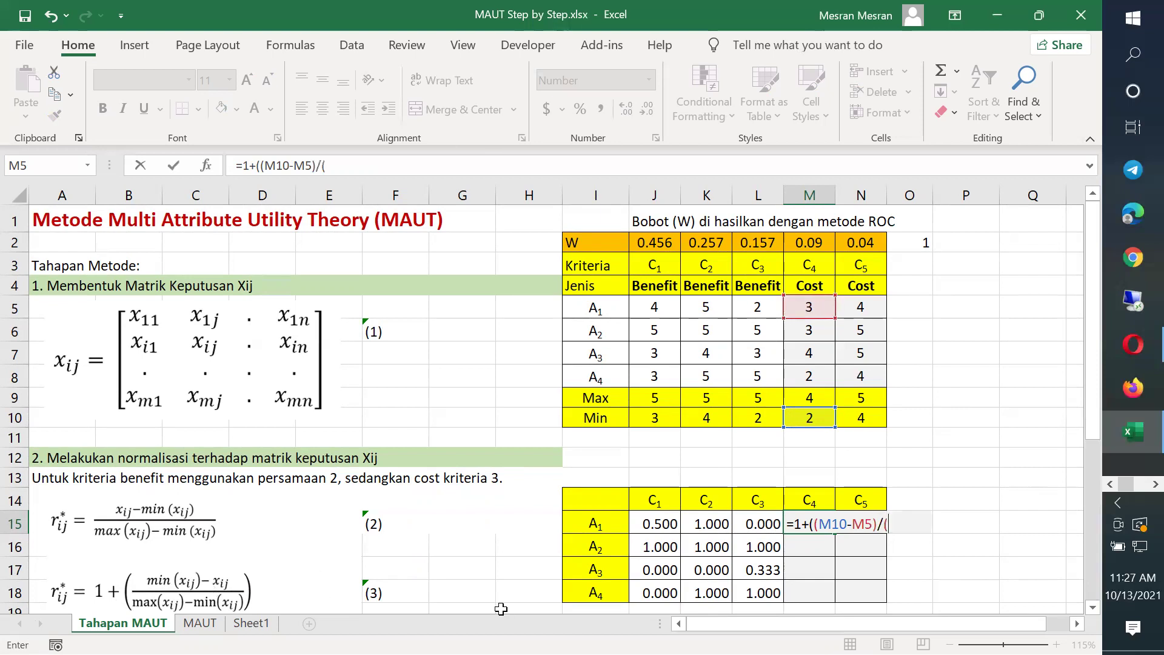
pyautogui.click(813, 392)
pyautogui.write('-')
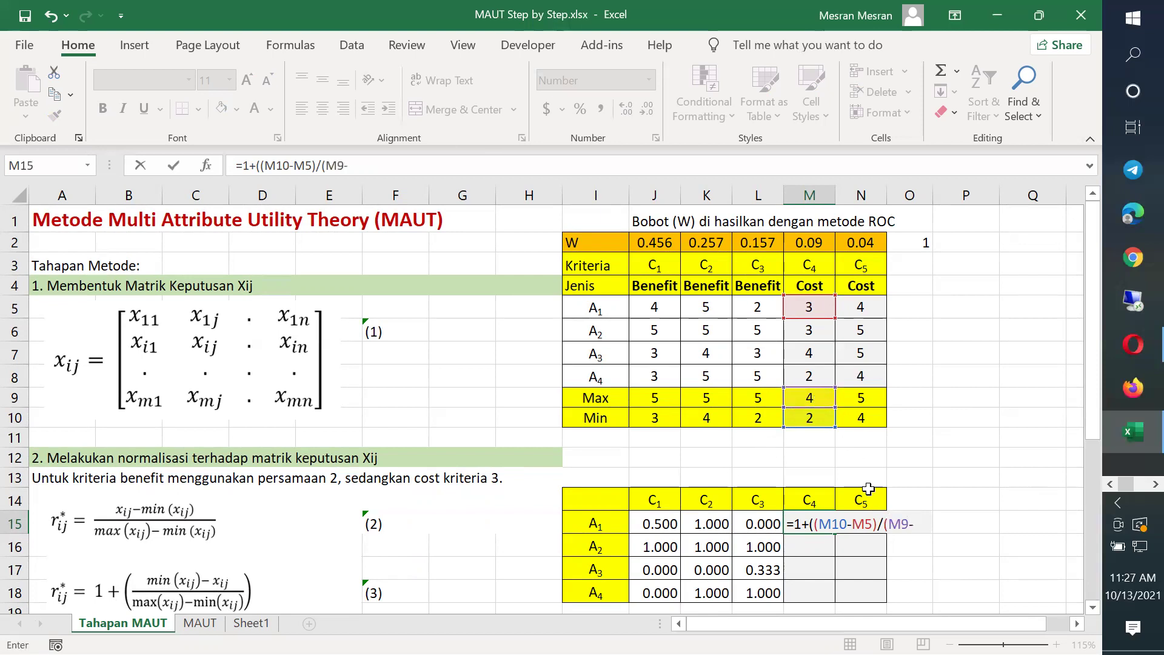
pyautogui.click(813, 416)
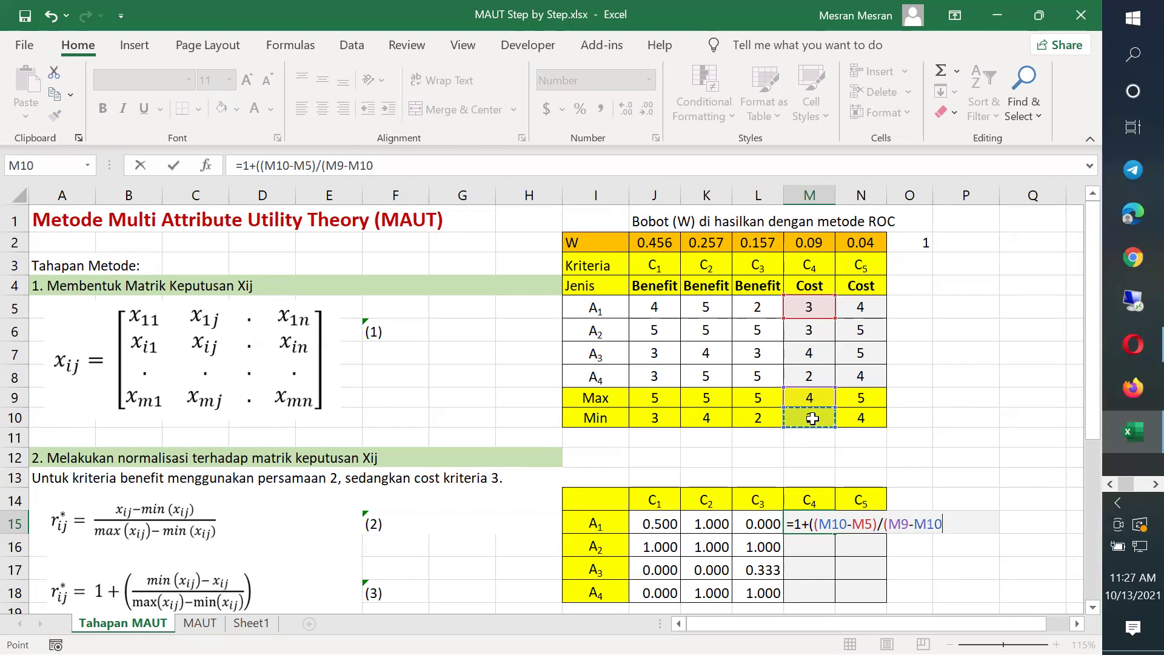
pyautogui.write('))')
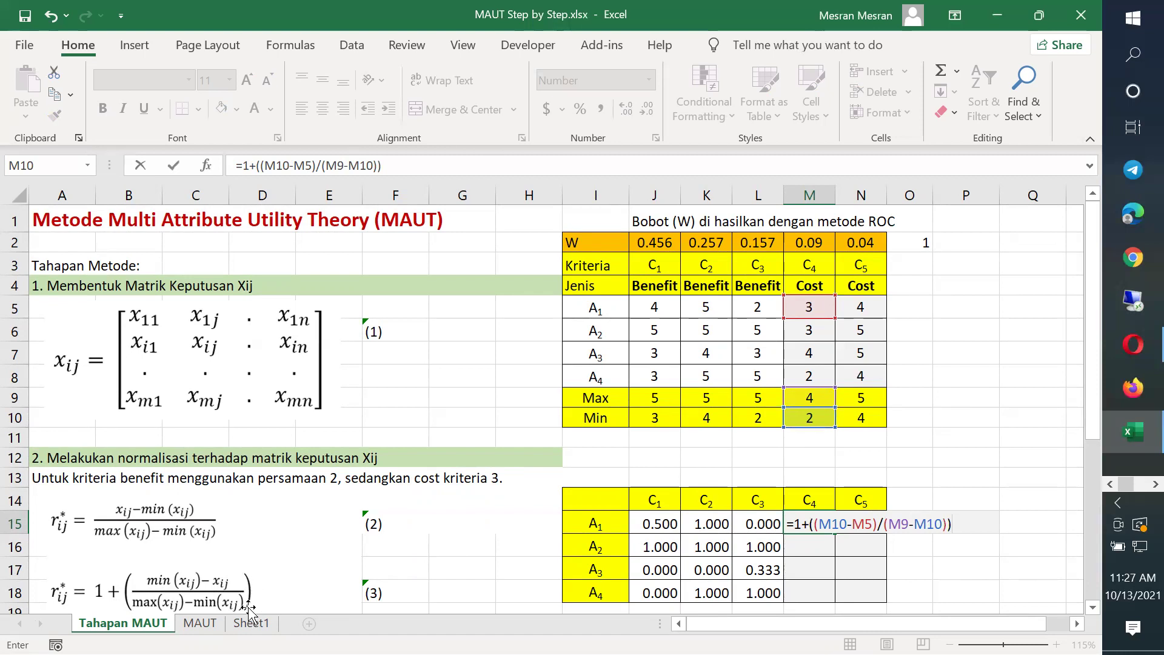
pyautogui.hotkey('ctrl', 'Return')
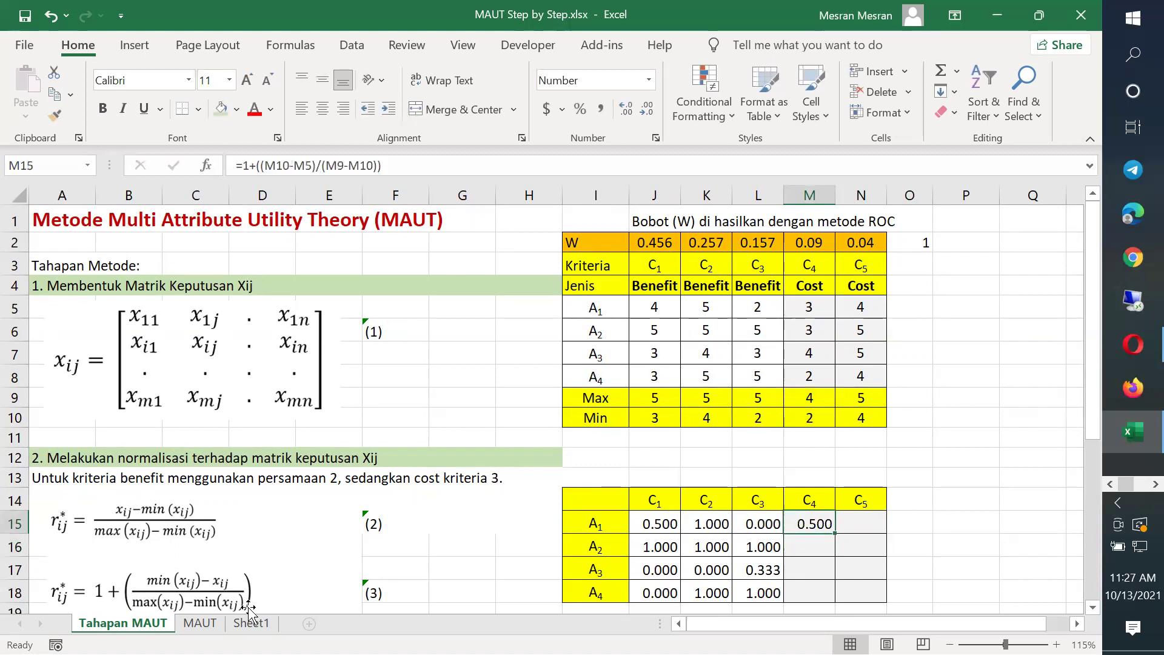
# Copy the cost normalization formula from M15 to N15 for criterion C5
pyautogui.hotkey('ctrl', 'c')
pyautogui.press('Right')
pyautogui.hotkey('ctrl', 'v')
pyautogui.press('Escape')
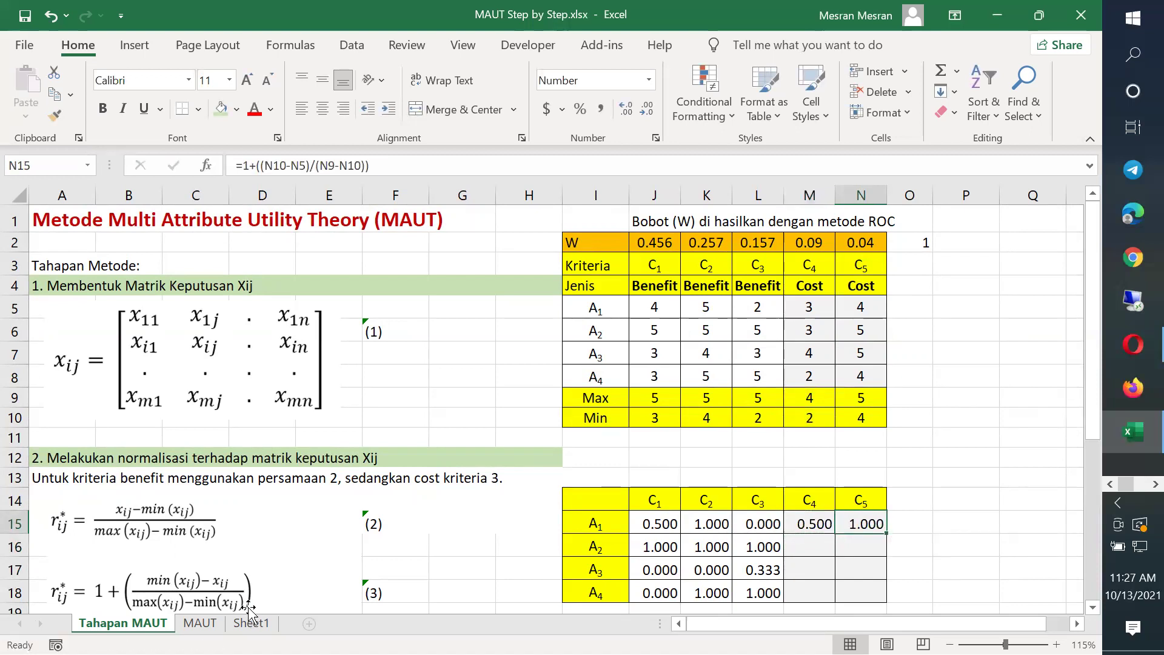
# Make the M10 and M9 references in M15's normalization formula absolute, leaving M5 relative
pyautogui.press('Left')
pyautogui.press('F2')
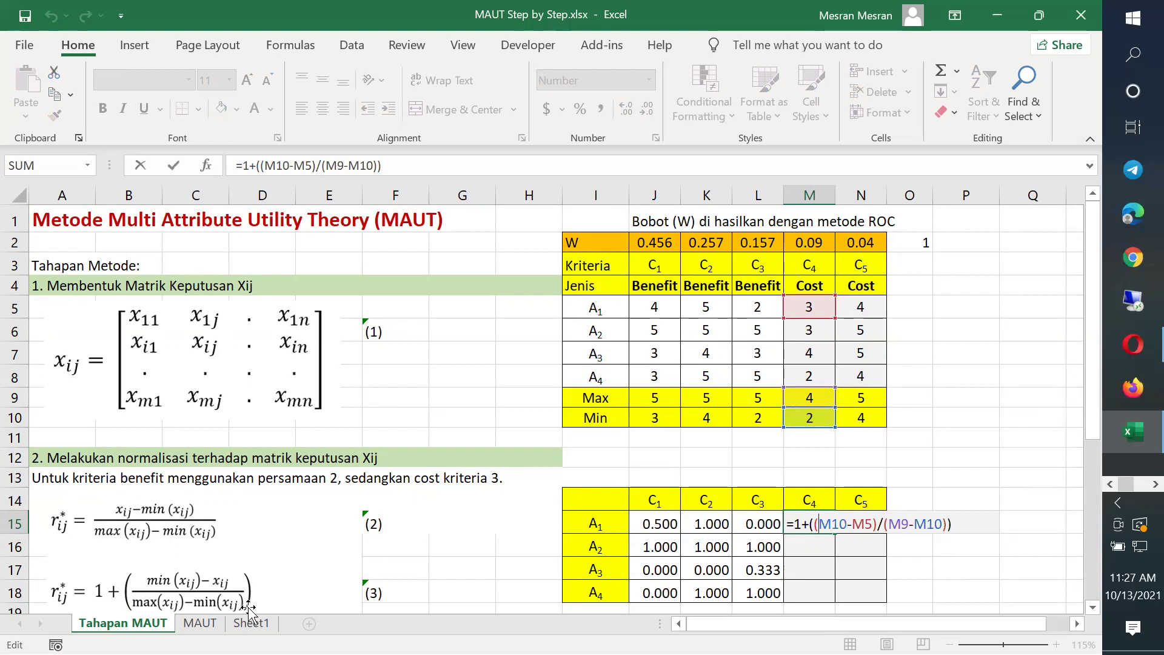
pyautogui.press('Right')
pyautogui.press('Right')
pyautogui.press('F4')
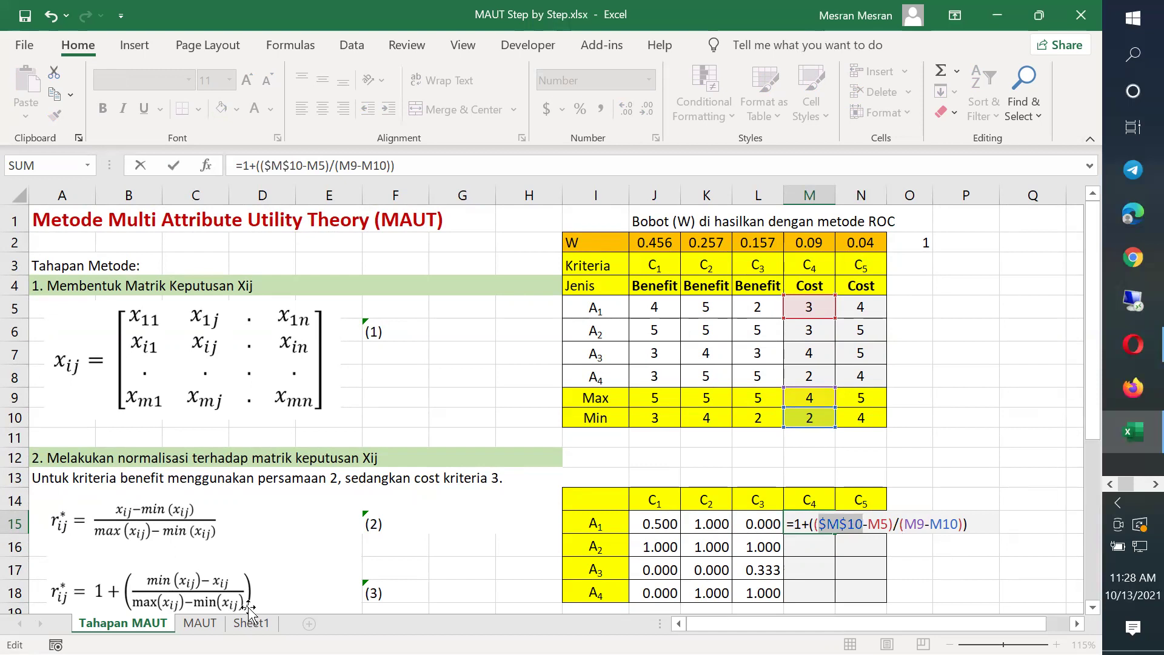
pyautogui.press('Right')
pyautogui.press('Right')
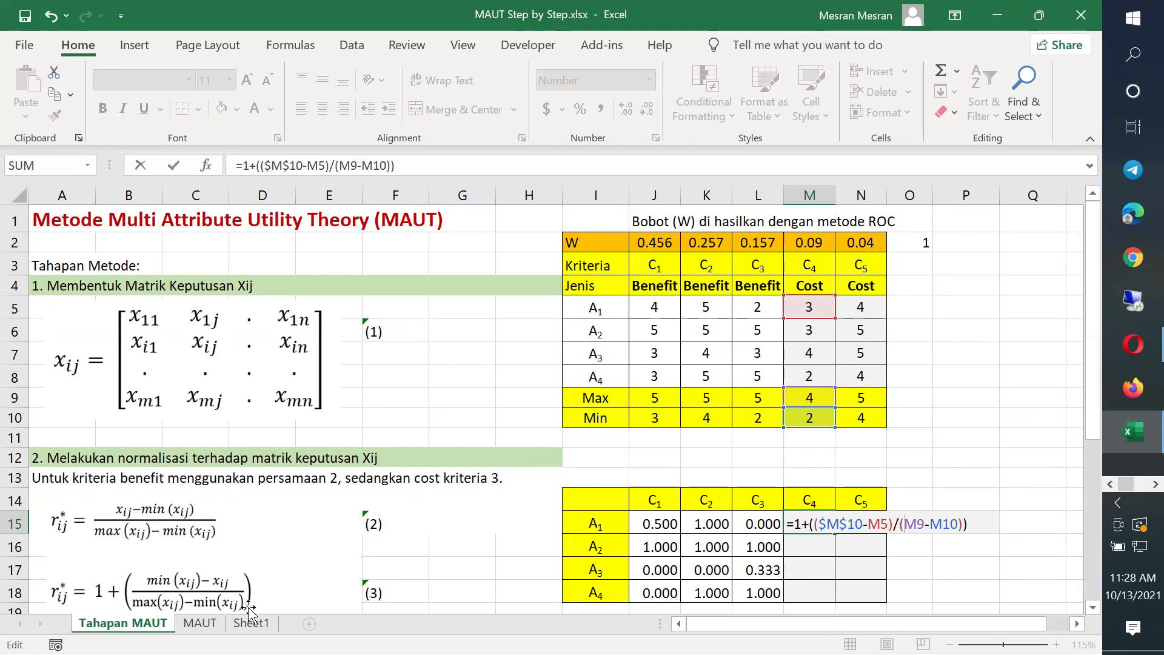
pyautogui.press('F4')
pyautogui.press('Right')
pyautogui.press('Right')
pyautogui.press('Right')
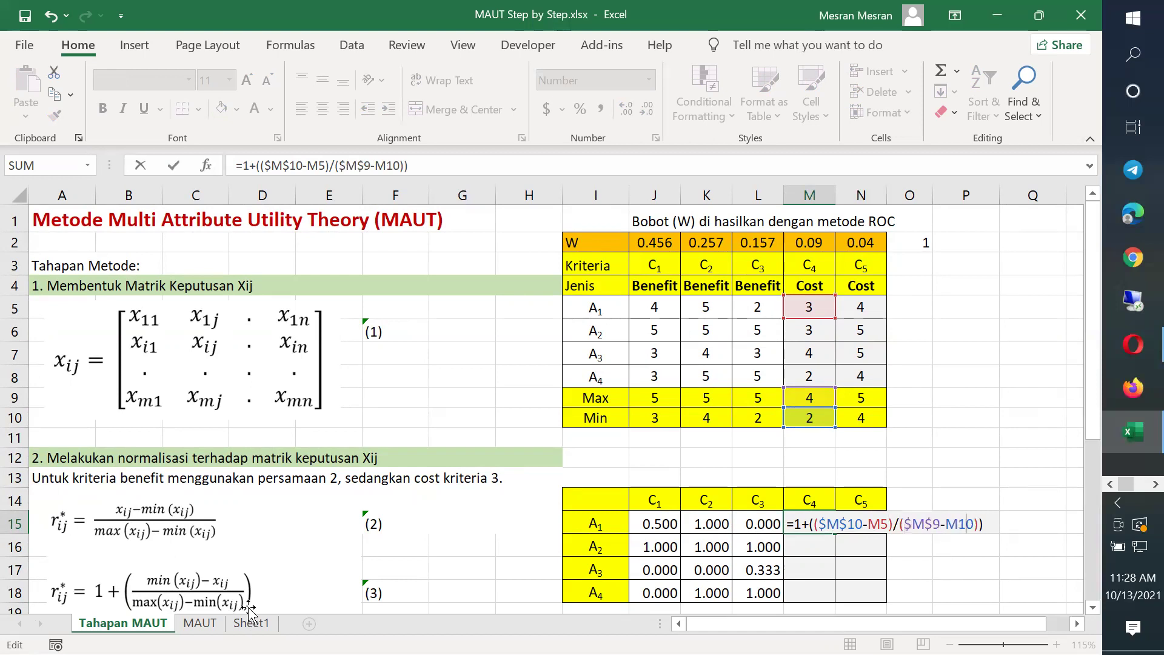
pyautogui.press('F4')
pyautogui.hotkey('ctrl', 'Return')
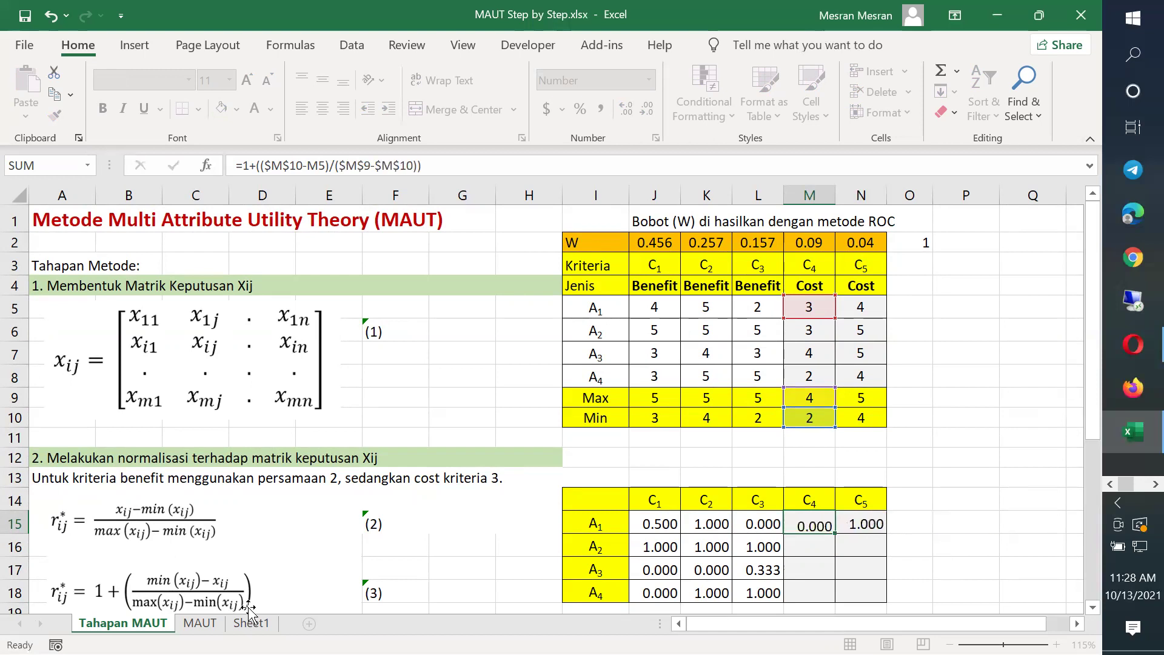
# Make the N10 and N9 references in N15's normalization formula absolute, leaving N5 relative
pyautogui.press('Right')
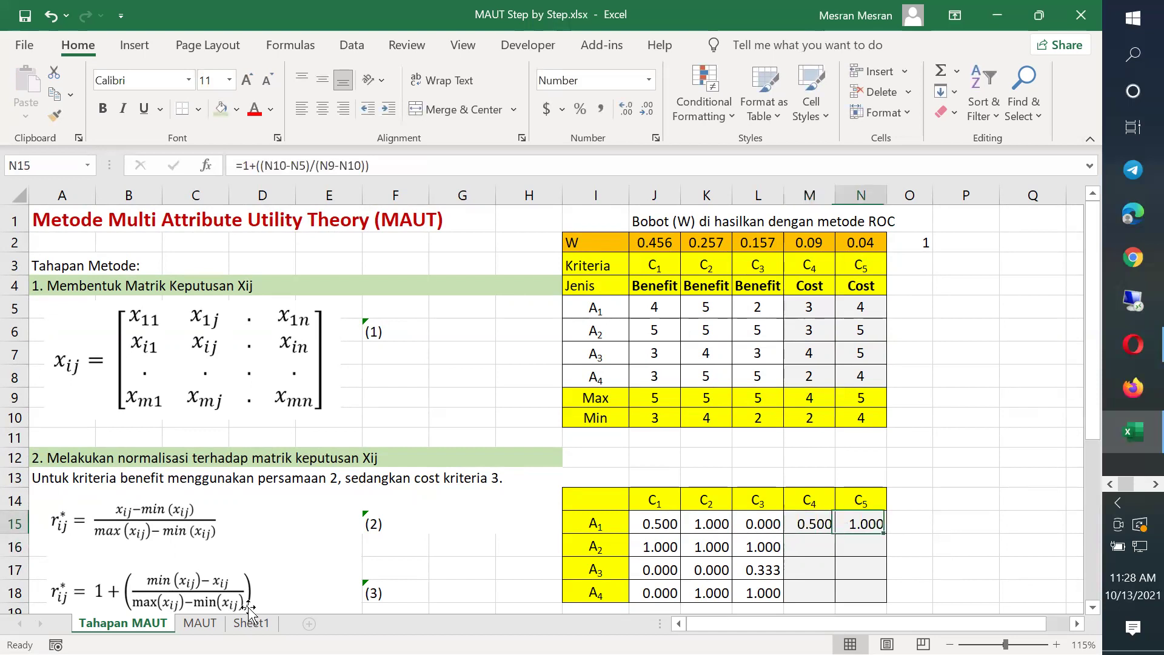
pyautogui.press('F2')
pyautogui.press('Left')
pyautogui.press('Left')
pyautogui.press('Left')
pyautogui.press('Left')
pyautogui.press('Left')
pyautogui.press('Left')
pyautogui.press('Left')
pyautogui.press('Left')
pyautogui.press('Left')
pyautogui.press('Left')
pyautogui.press('Left')
pyautogui.press('Left')
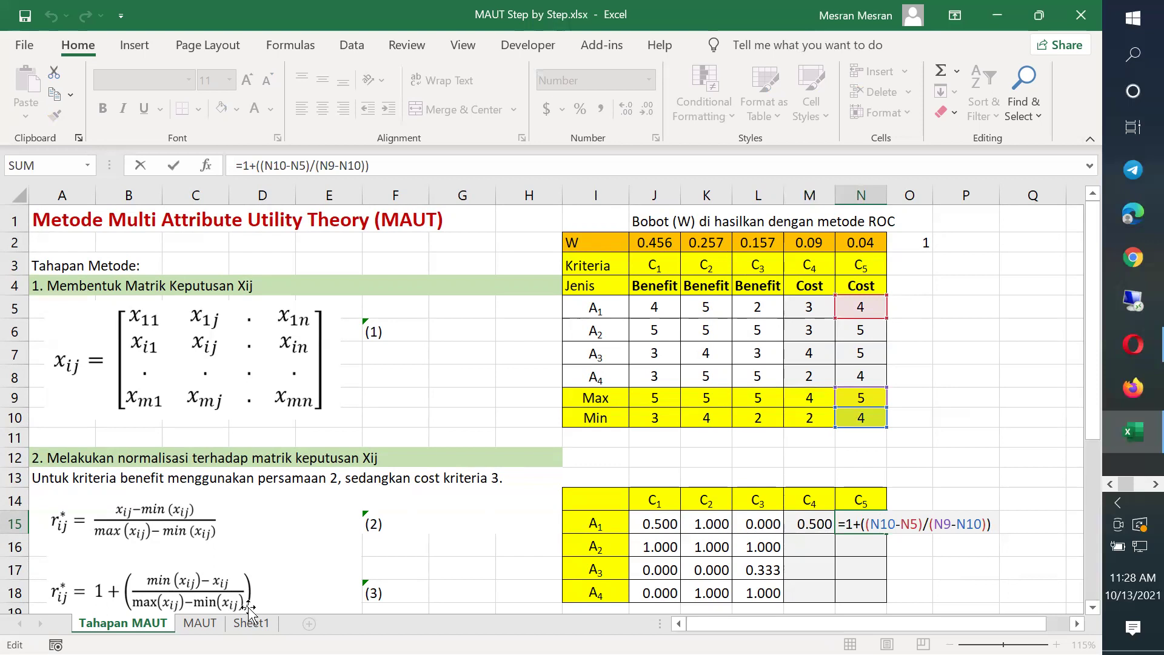
pyautogui.press('F4')
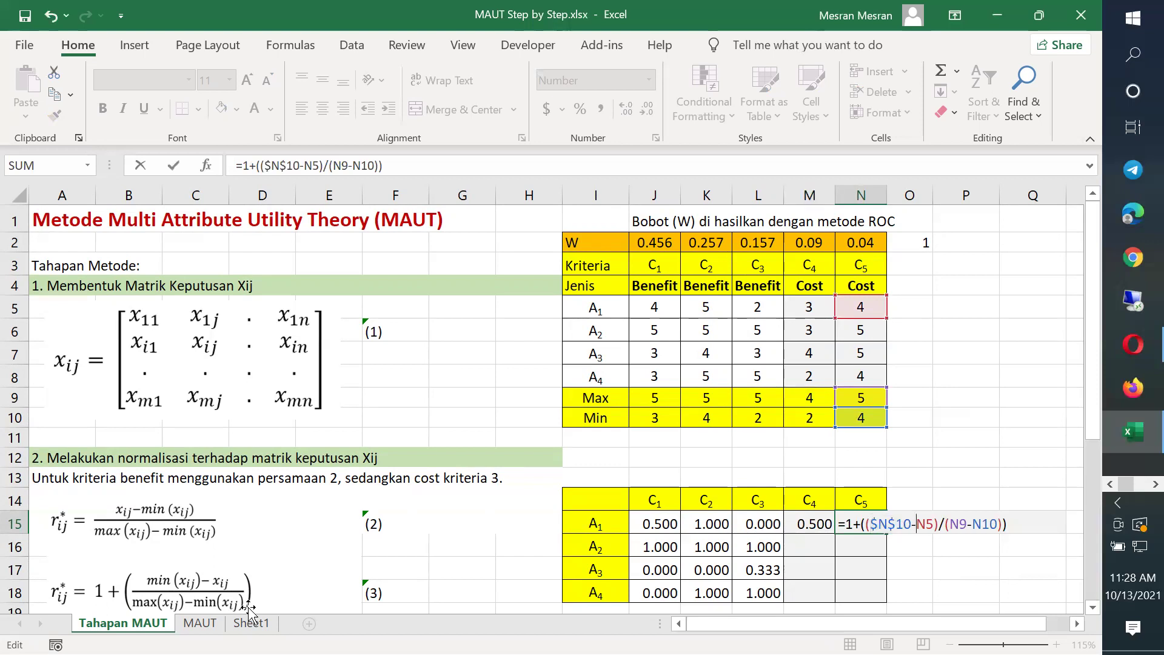
pyautogui.press('F4')
pyautogui.press('Right')
pyautogui.press('Right')
pyautogui.press('Right')
pyautogui.press('Right')
pyautogui.press('F4')
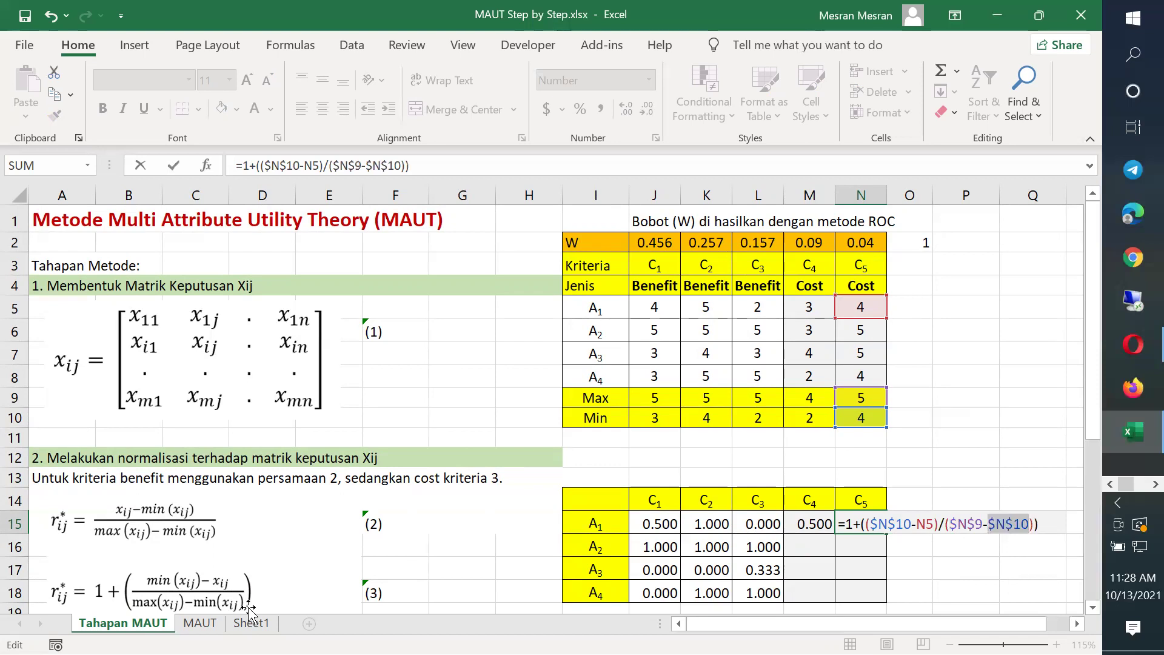
pyautogui.press('Return')
# Copy the formulas in M15:N15 down through row 18 to normalize C4 and C5 for alternatives A2 to A4
pyautogui.press('Up')
pyautogui.press('Left')
pyautogui.hotkey('shift', 'Right')
pyautogui.hotkey('ctrl', 'c')
pyautogui.hotkey('shift', 'Down')
pyautogui.hotkey('shift', 'Down')
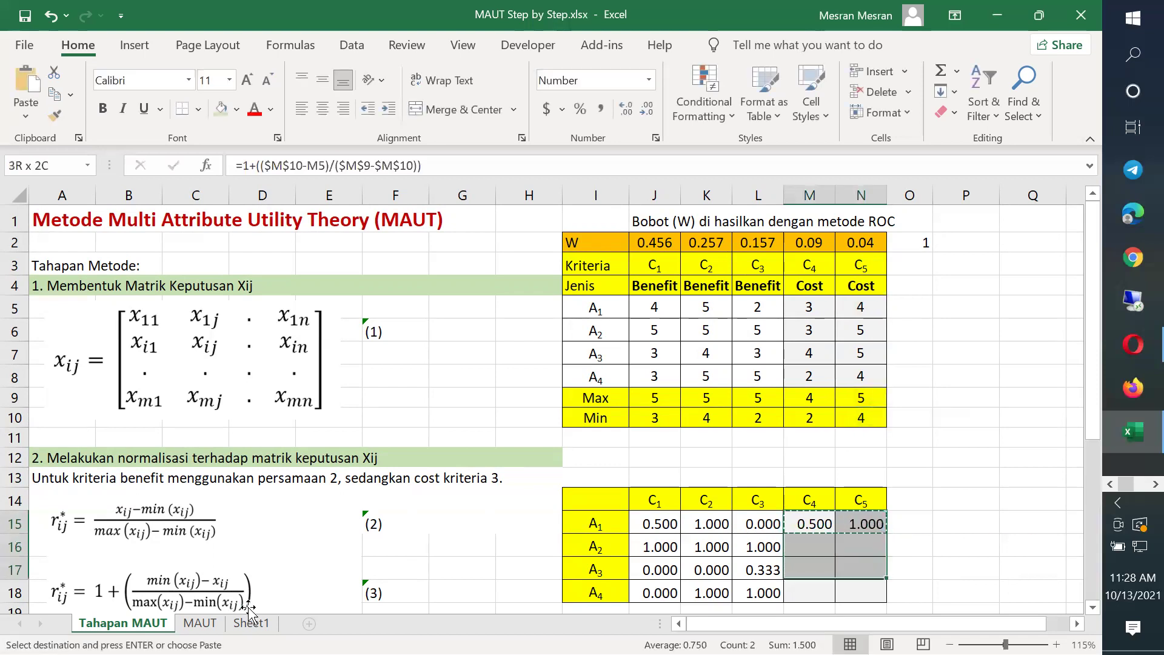
pyautogui.hotkey('shift', 'Down')
pyautogui.hotkey('ctrl', 'v')
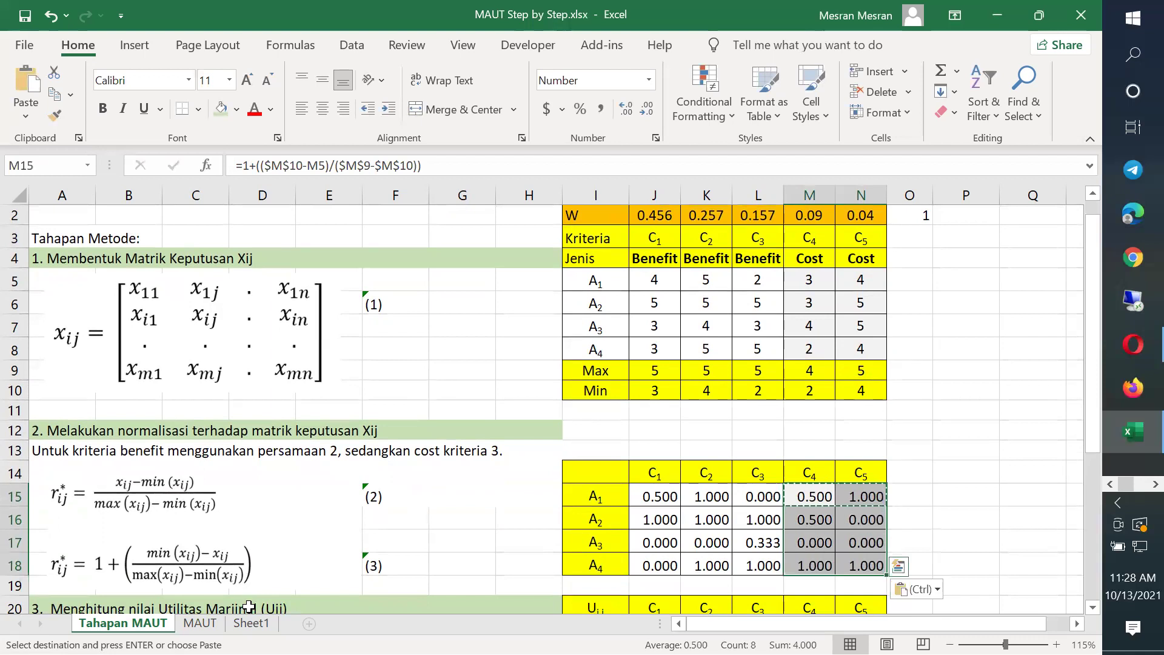
# Check the references of the copied A4 formula in M18 and review the normalized cost criteria in M15:N18
pyautogui.press('Down')
pyautogui.press('Down')
pyautogui.press('Down')
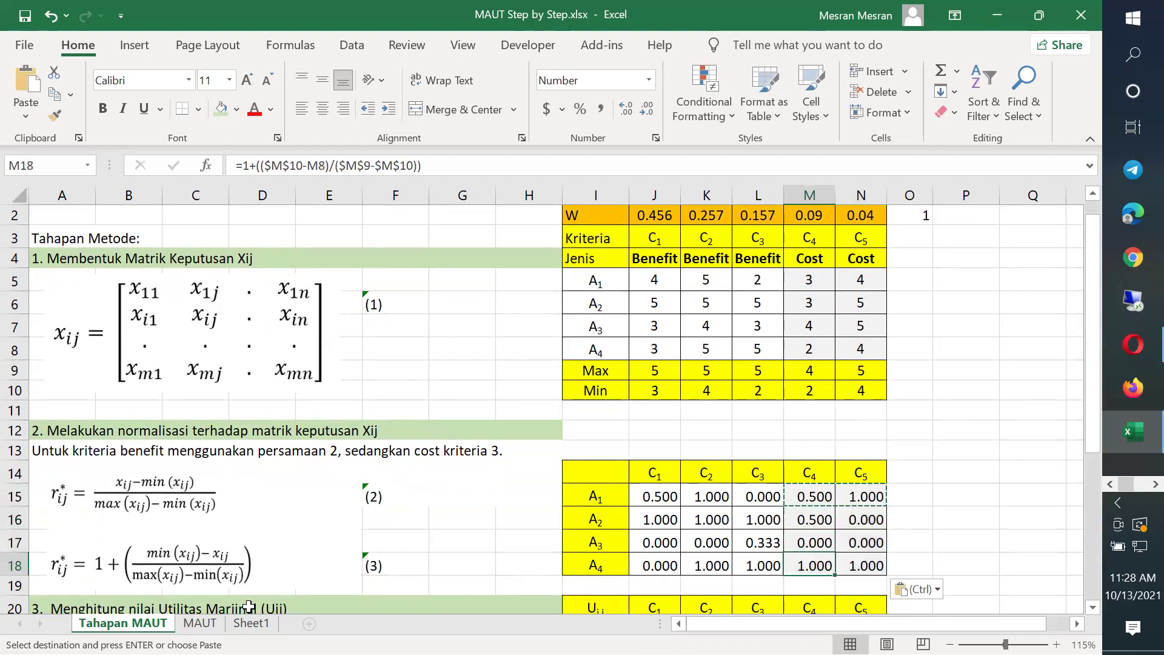
pyautogui.press('F2')
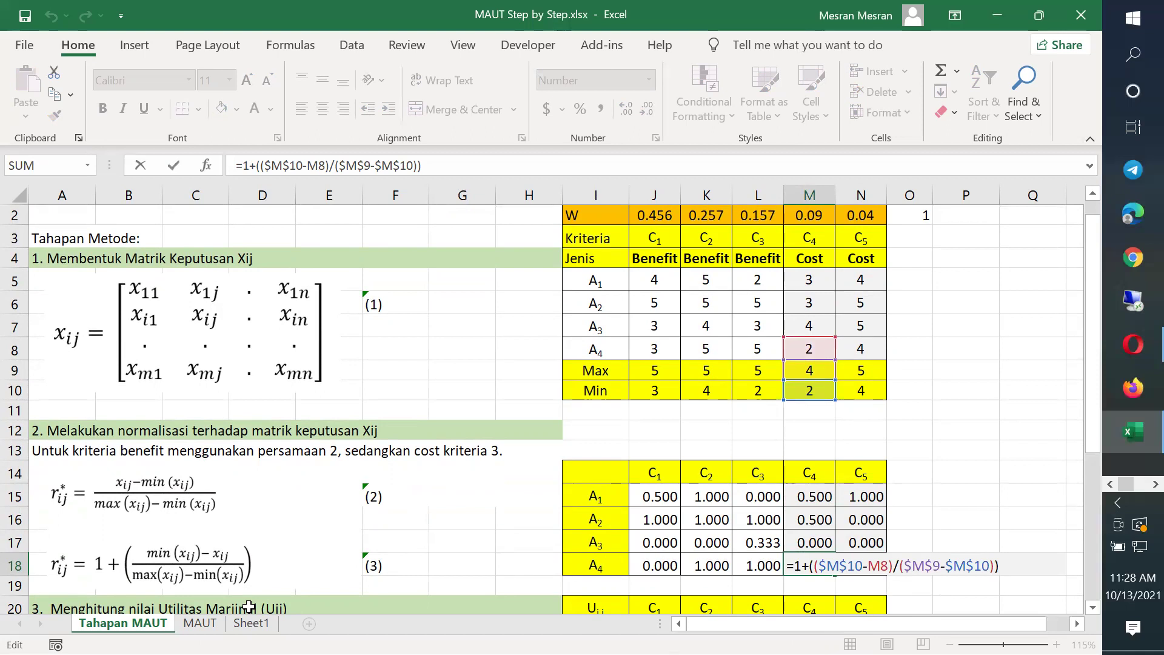
pyautogui.press('Escape')
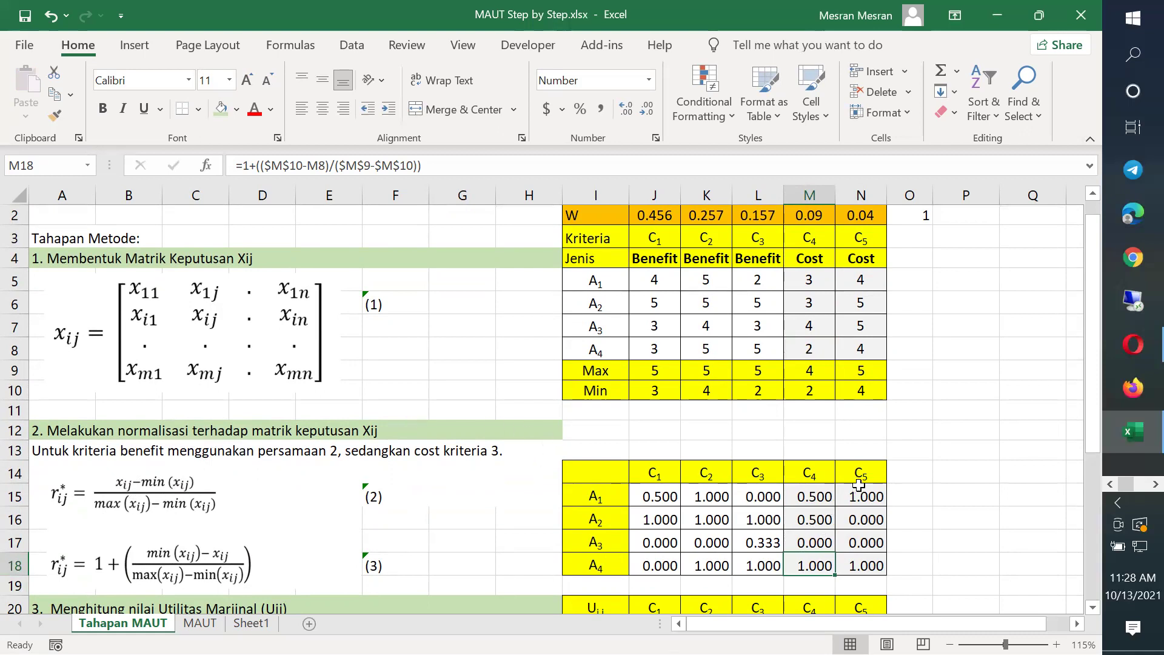
pyautogui.click(818, 496)
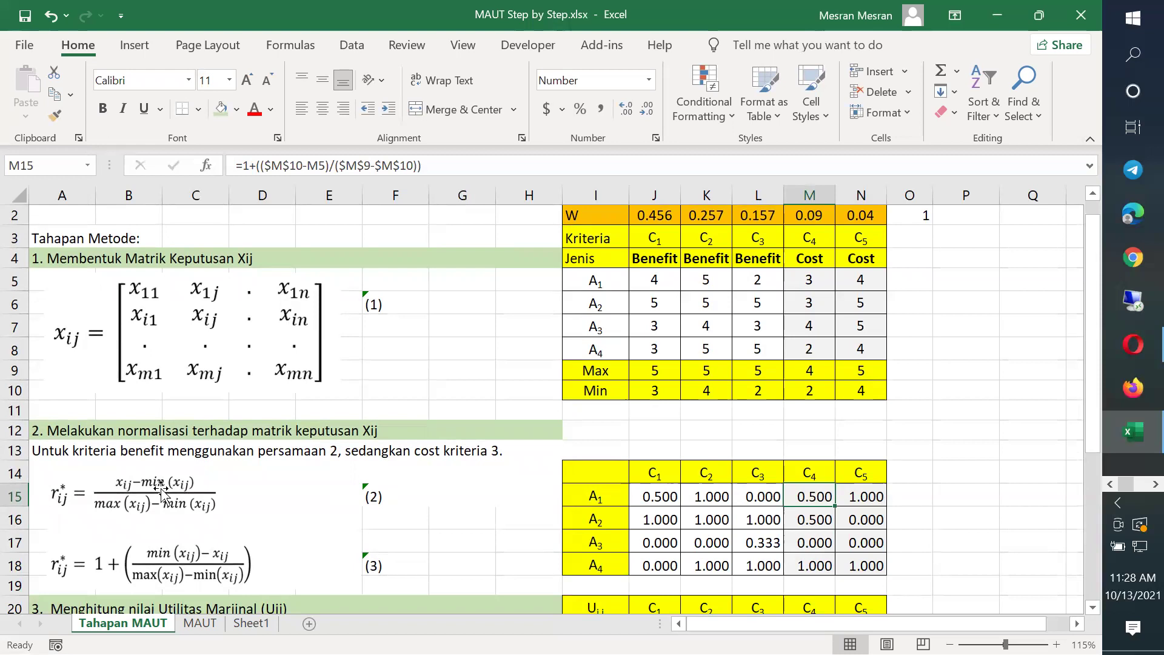
pyautogui.moveTo(815, 494); pyautogui.dragTo(865, 564)
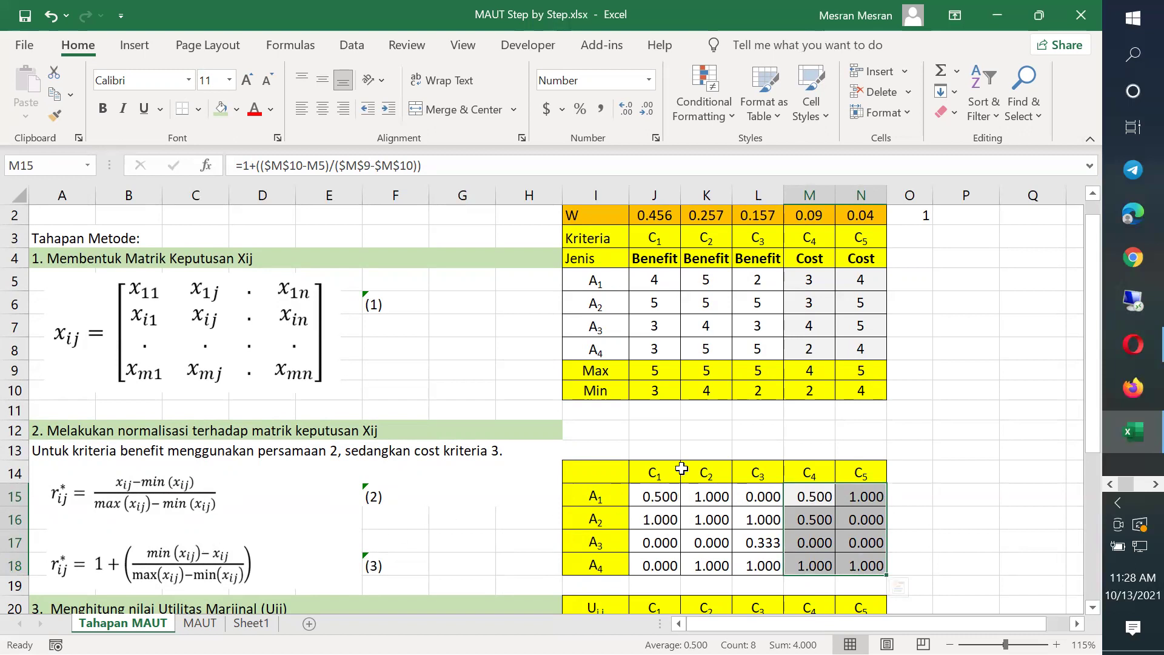
# Enter the marginal utility formula =(EXP((J15^2))-1)/1.71 for alternative A1 under C1 in J21
pyautogui.scroll(-1, 685, 461)
pyautogui.scroll(-2, 687, 458)
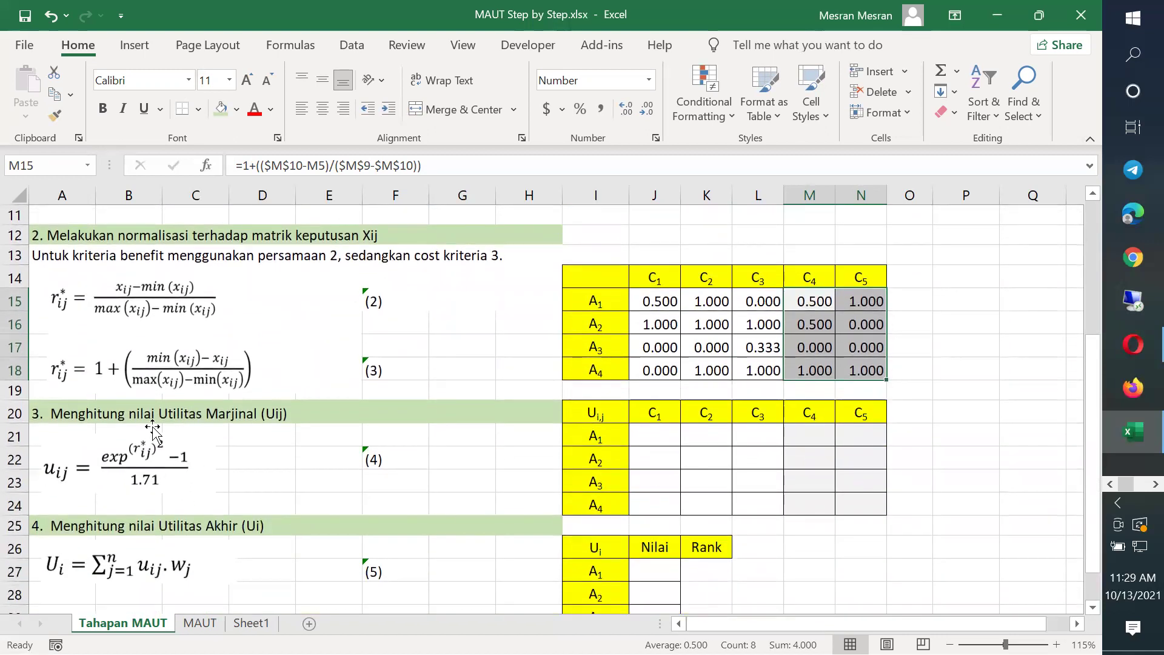
pyautogui.click(57, 413)
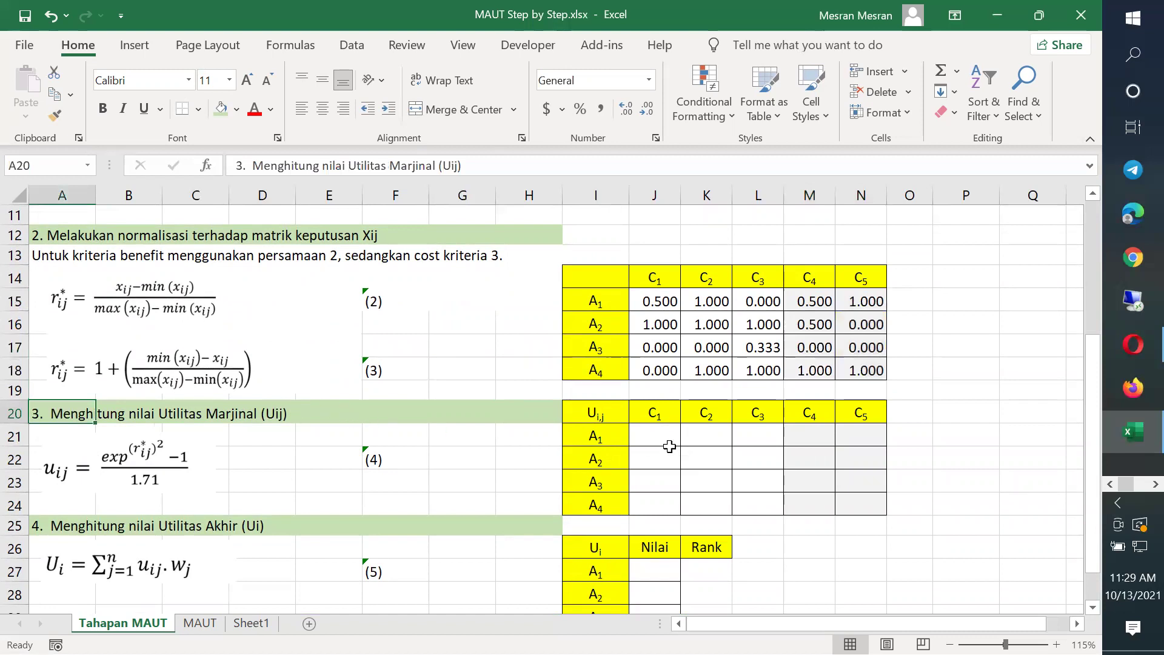
pyautogui.click(650, 434)
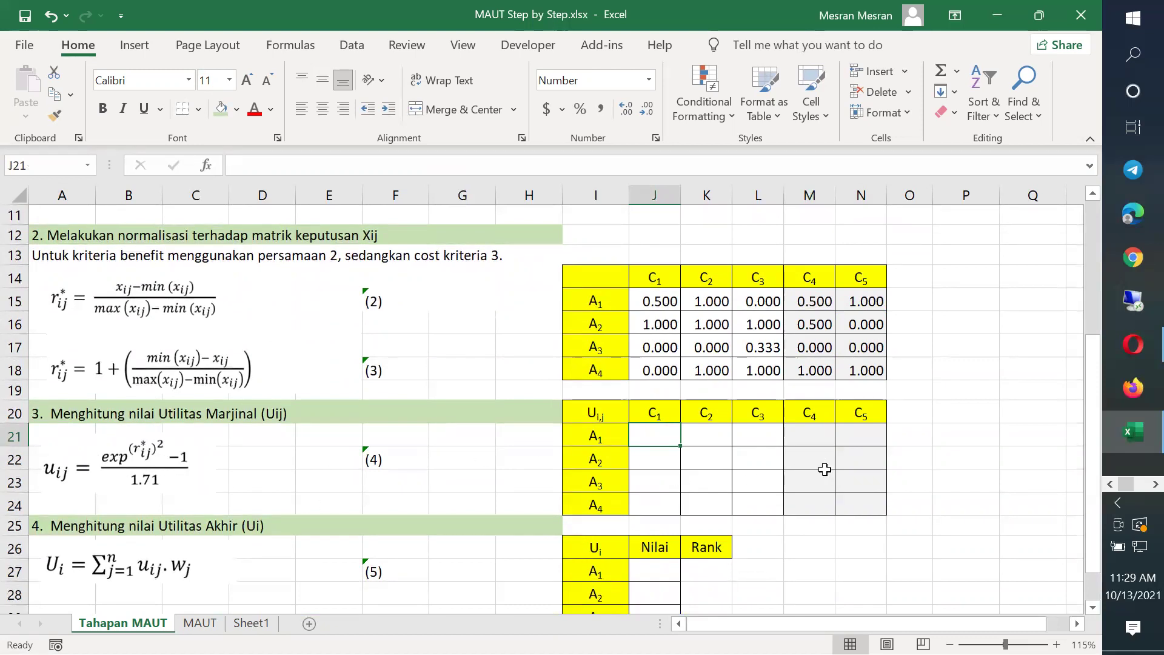
pyautogui.write('=')
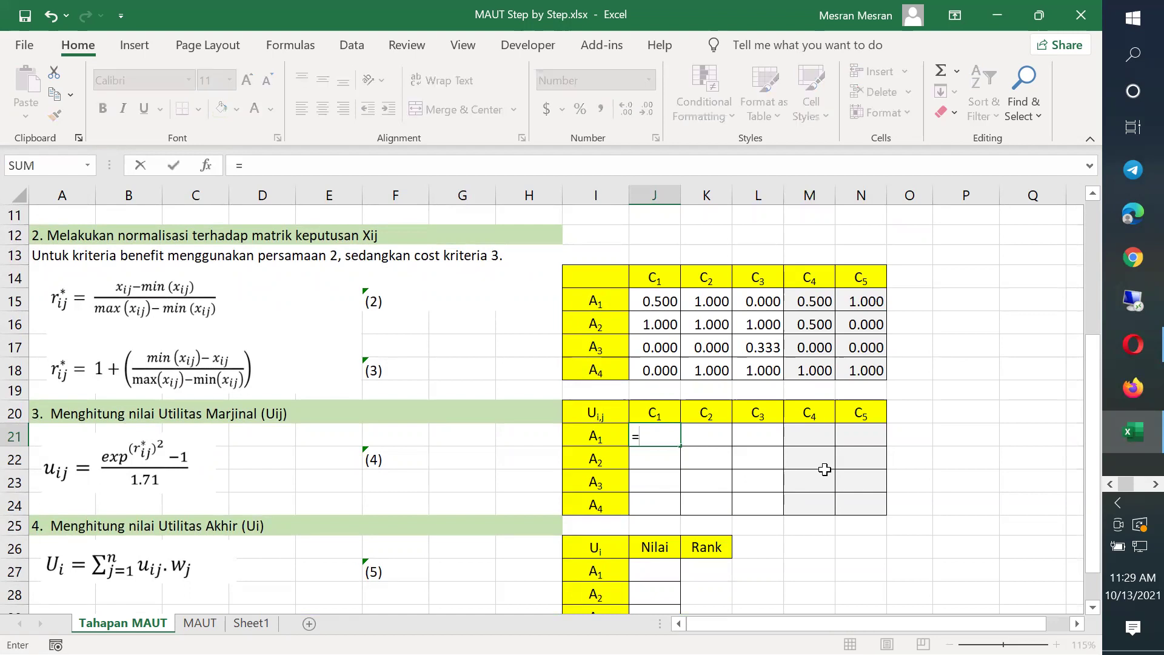
pyautogui.write('(ex')
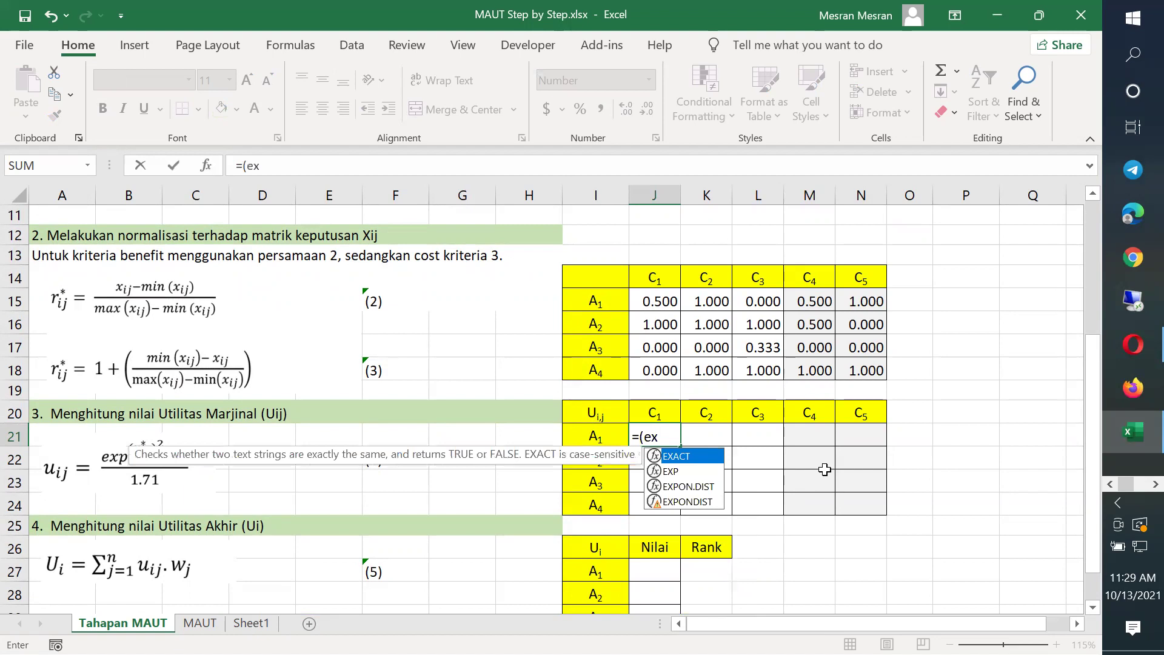
pyautogui.press('Down')
pyautogui.press('Tab')
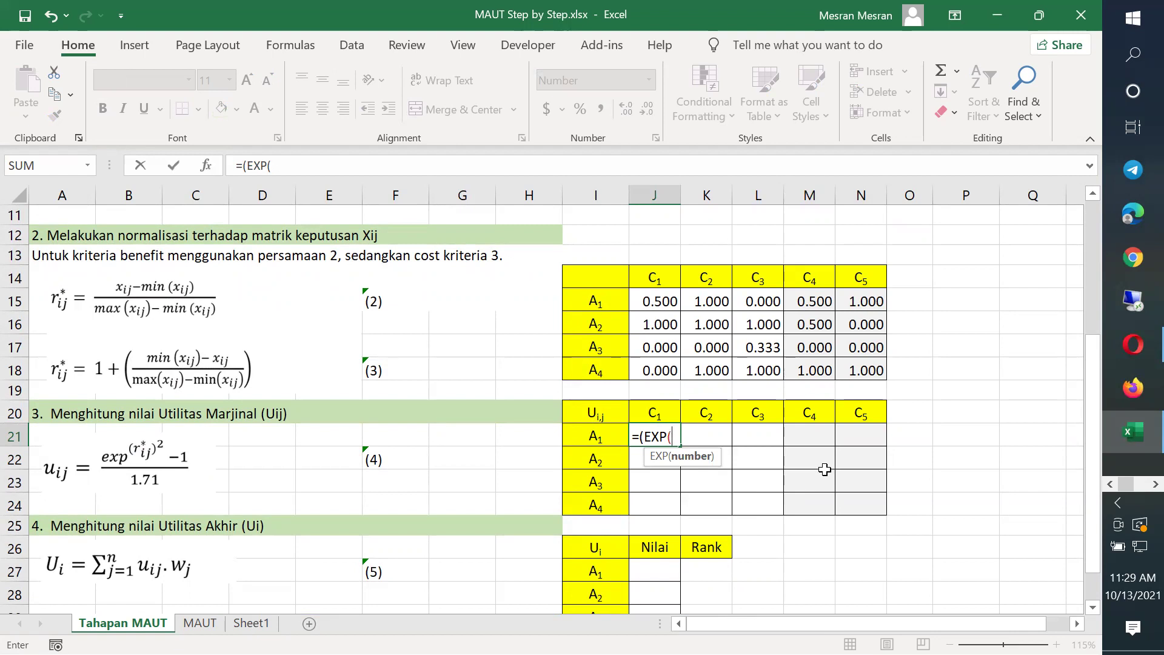
pyautogui.write('(')
pyautogui.click(664, 298)
pyautogui.write('^2)')
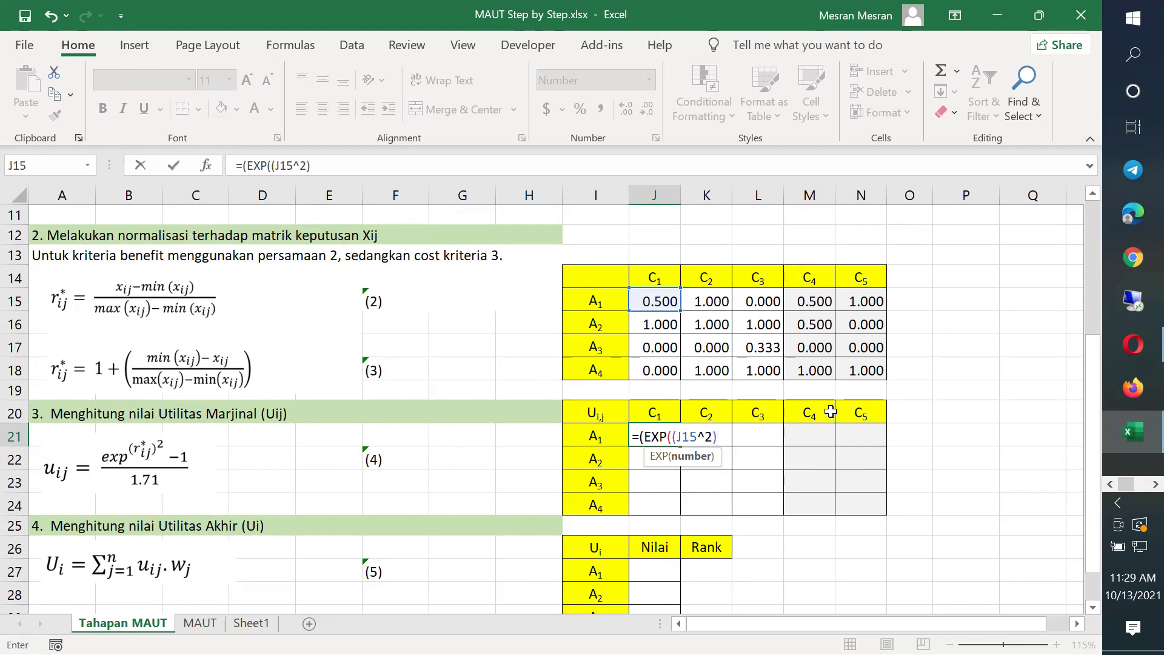
pyautogui.write(')')
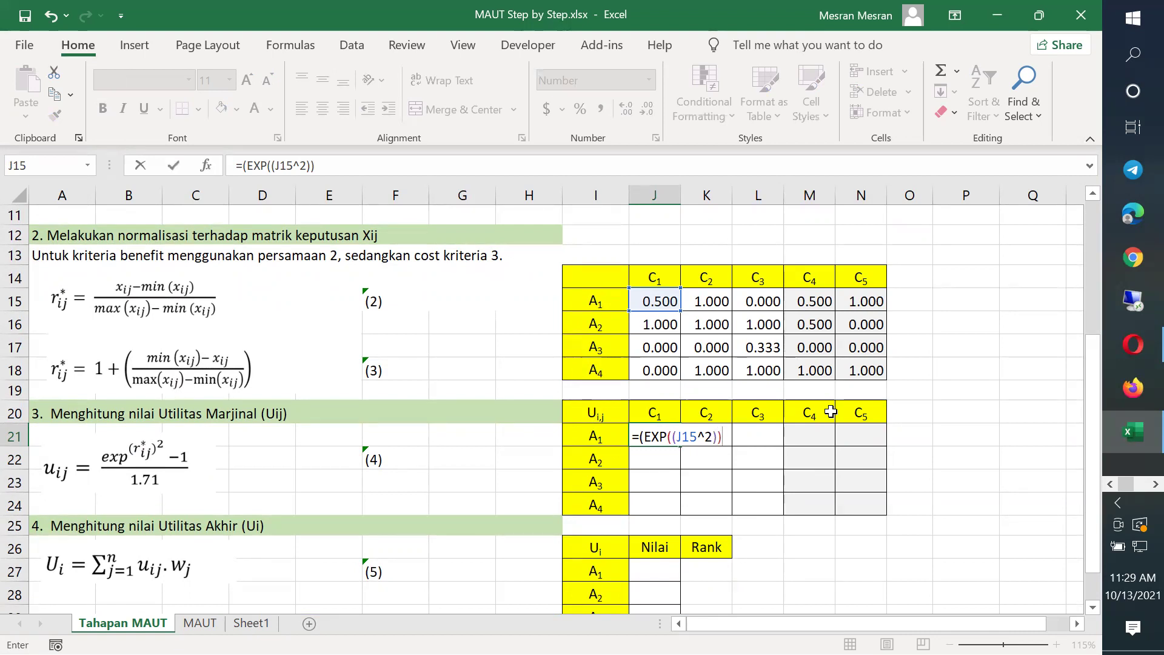
pyautogui.write('-1)/1.71')
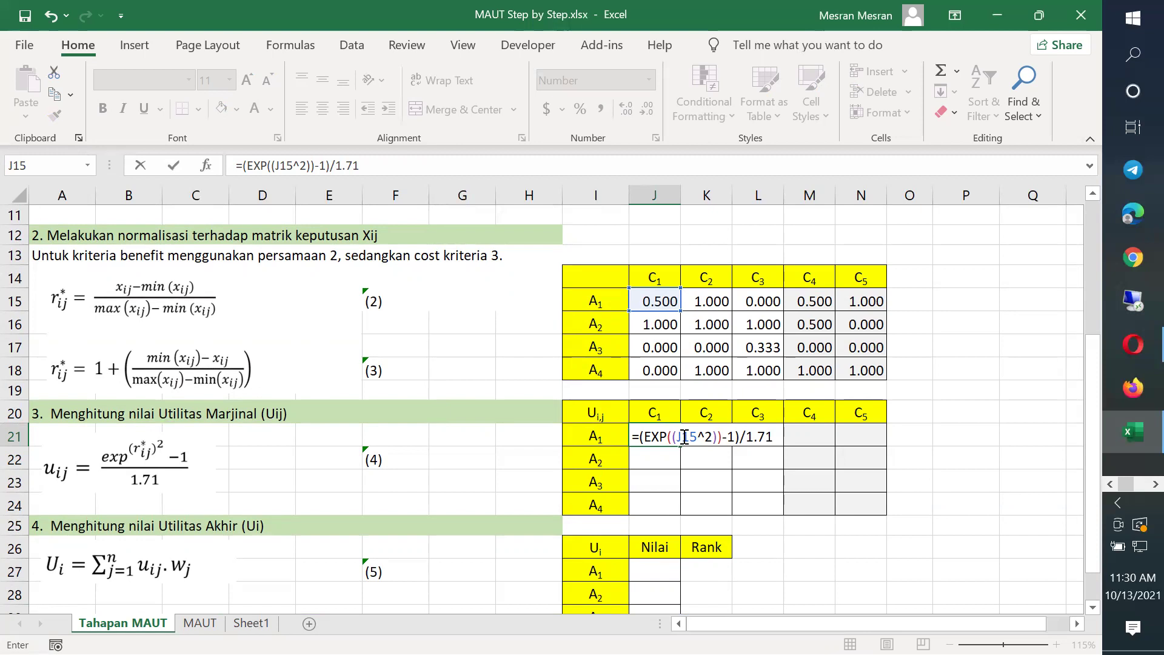
pyautogui.write(')')
pyautogui.press('Return')
pyautogui.press('Up')
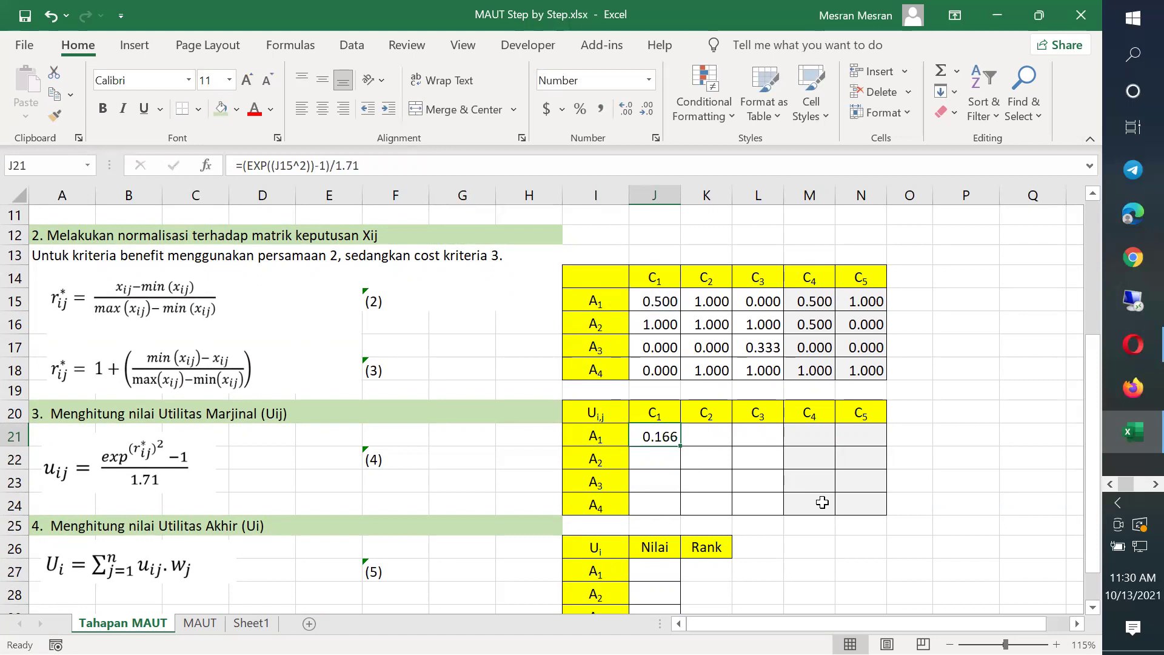
# Remove the redundant inner parentheses around J15^2 in J21's formula, making it =(EXP(J15^2)-1)/1.71
pyautogui.press('F2')
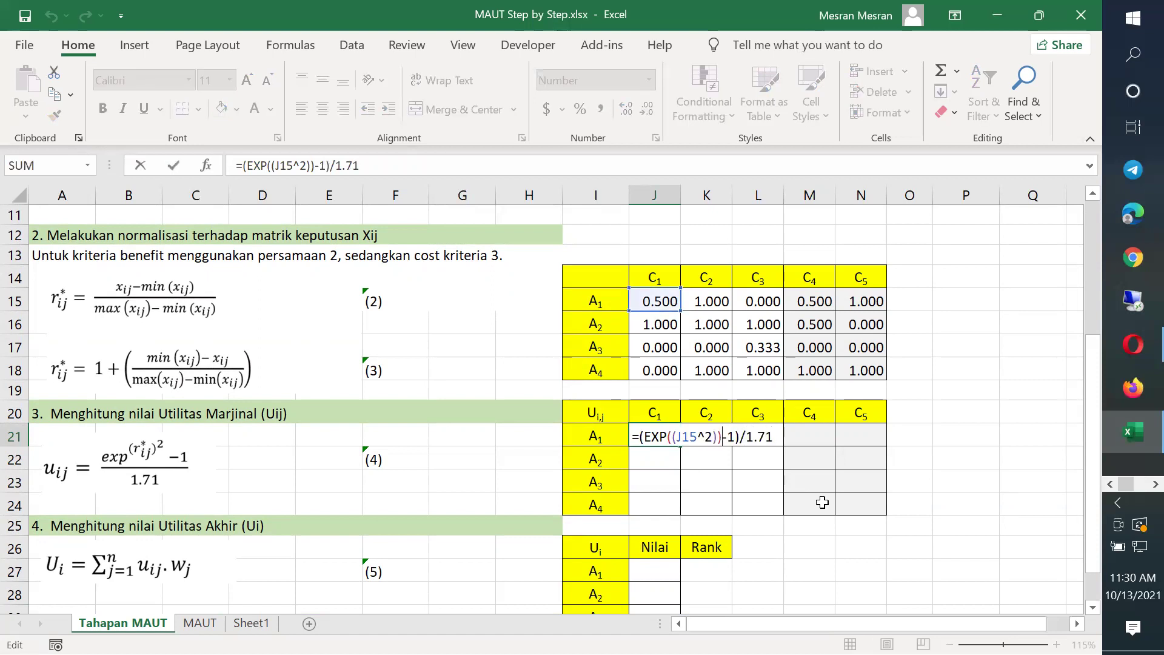
pyautogui.press('Left')
pyautogui.press('Left')
pyautogui.press('Left')
pyautogui.press('Left')
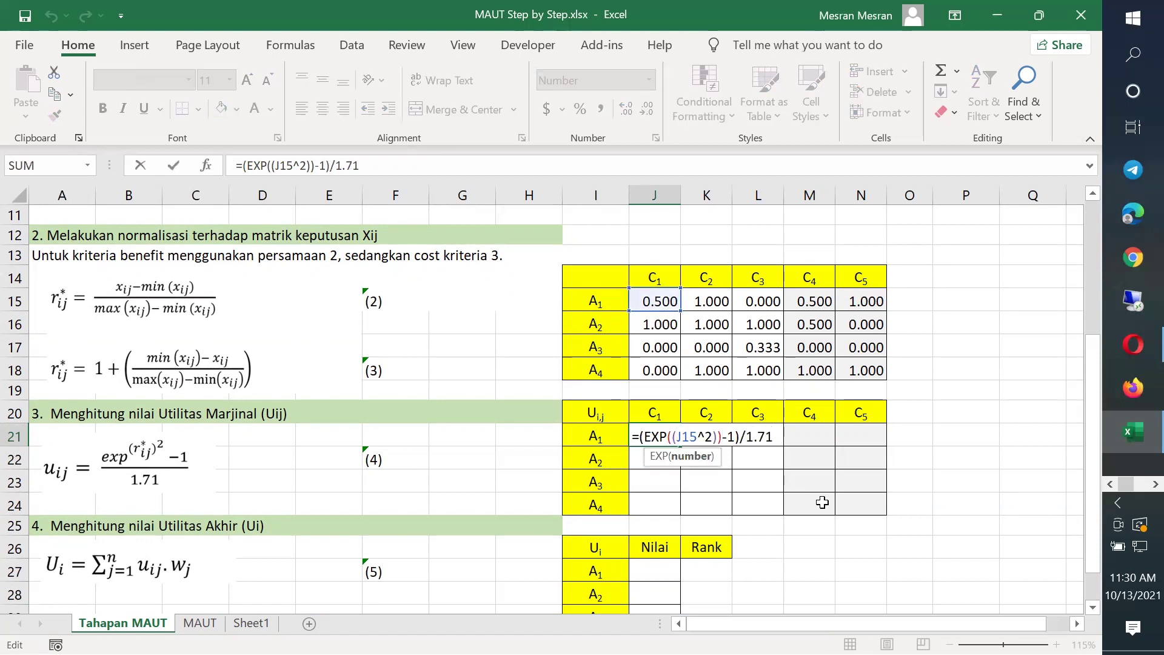
pyautogui.press('BackSpace')
pyautogui.press('Right')
pyautogui.press('Right')
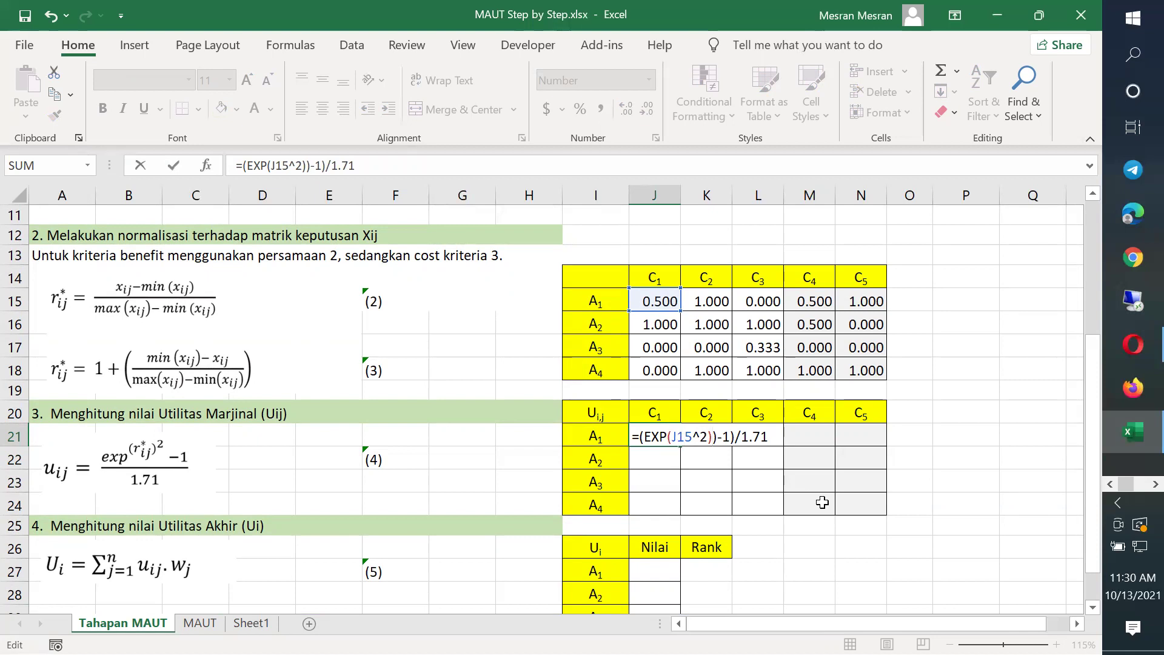
pyautogui.press('BackSpace')
pyautogui.hotkey('ctrl', 'Return')
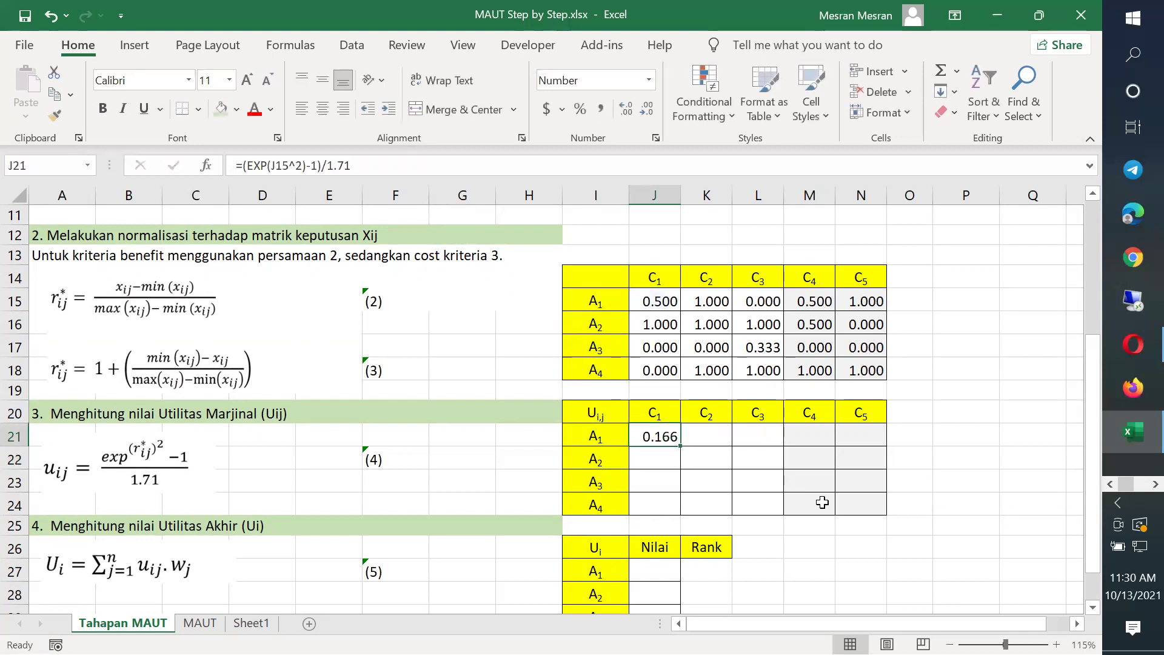
pyautogui.press('F2')
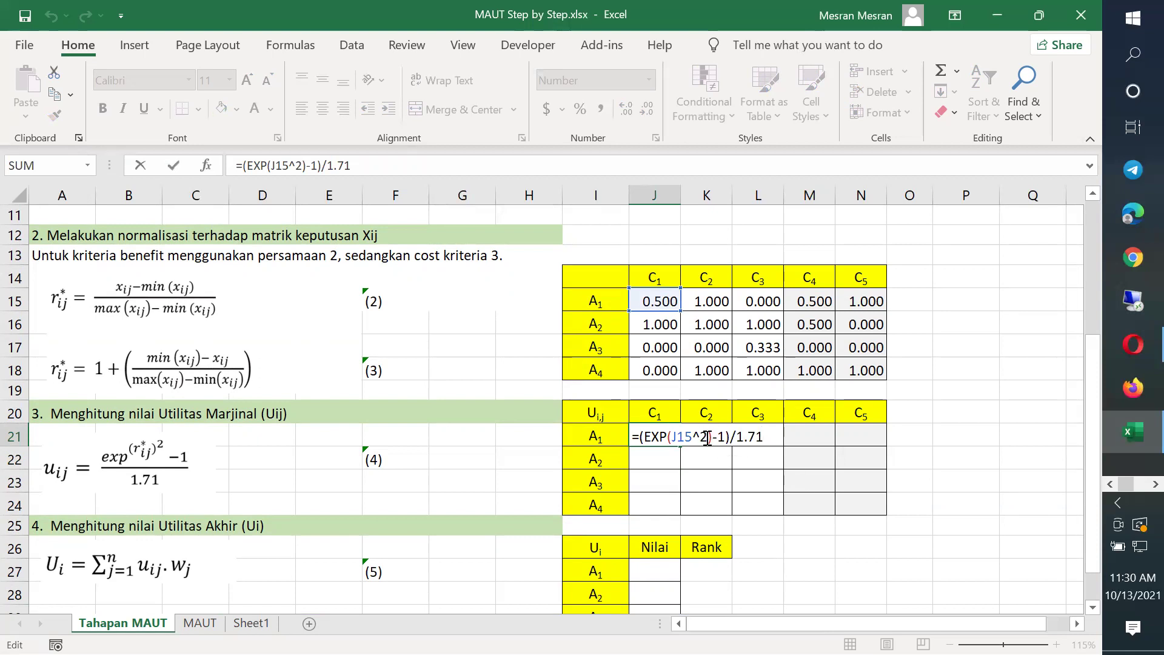
pyautogui.moveTo(708, 437); pyautogui.dragTo(675, 437)
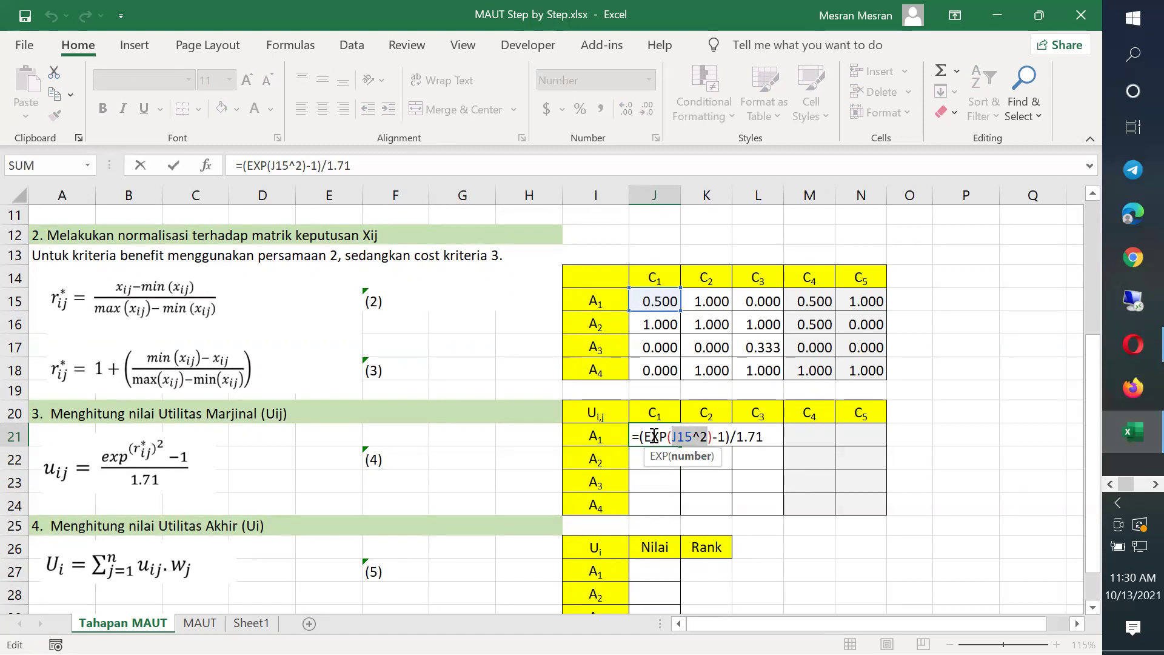
pyautogui.click(731, 441)
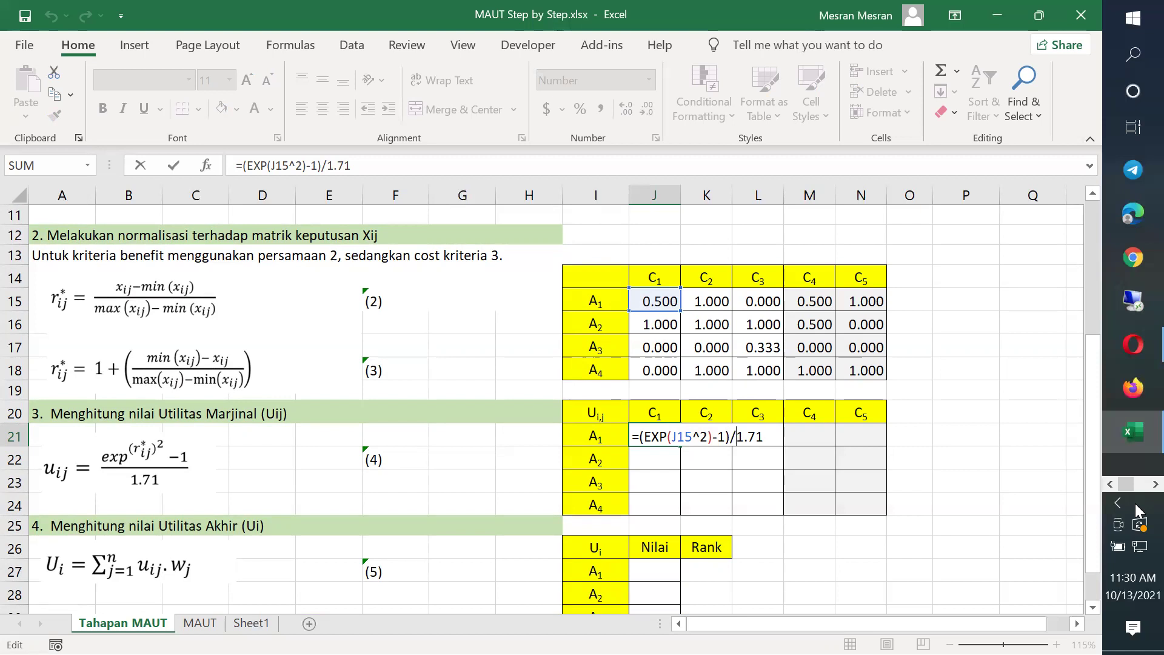
pyautogui.press('Return')
# Copy J21's marginal utility formula across K21:N21 for criteria C2 to C5 of alternative A1
pyautogui.press('Up')
pyautogui.hotkey('ctrl', 'c')
pyautogui.press('Right')
pyautogui.hotkey('ctrl', 'v')
pyautogui.press('Right')
pyautogui.hotkey('ctrl', 'v')
pyautogui.press('Right')
pyautogui.hotkey('ctrl', 'v')
pyautogui.press('Right')
pyautogui.hotkey('ctrl', 'v')
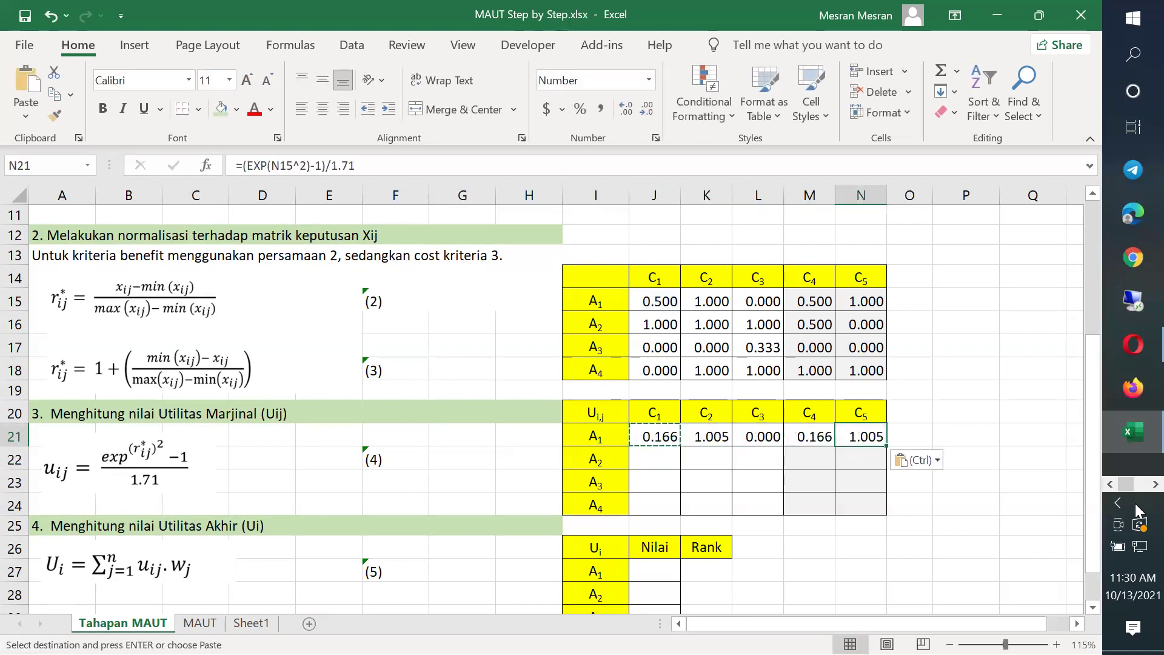
# Copy the marginal utility formulas in J21:N21 down through row 24 for alternatives A2 to A4
pyautogui.press('Left')
pyautogui.press('Left')
pyautogui.press('Left')
pyautogui.press('Left')
pyautogui.press('F2')
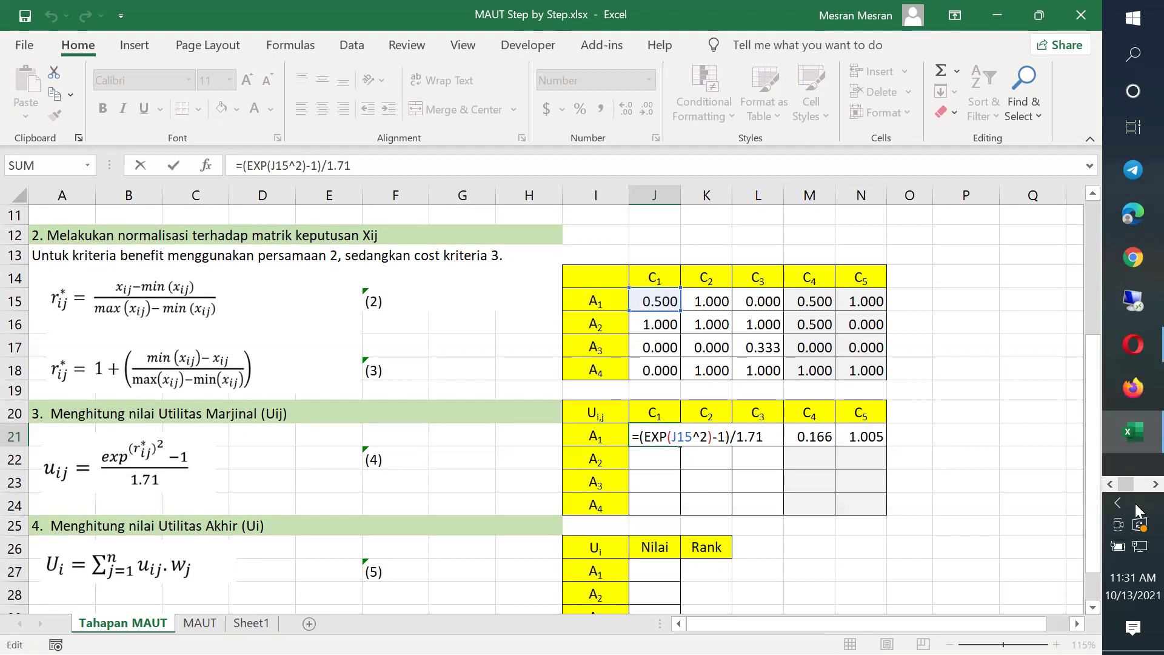
pyautogui.hotkey('ctrl', 'Return')
pyautogui.hotkey('shift', 'Right')
pyautogui.hotkey('shift', 'Right')
pyautogui.hotkey('shift', 'Right')
pyautogui.hotkey('shift', 'Right')
pyautogui.hotkey('ctrl', 'c')
pyautogui.press('Down')
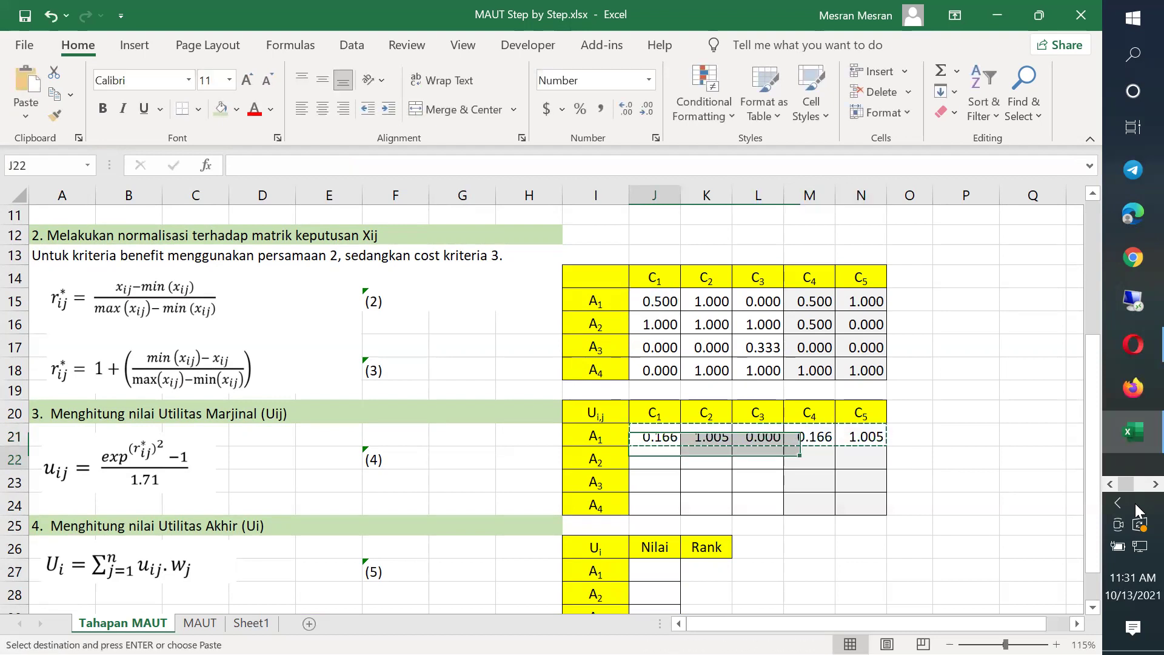
pyautogui.hotkey('ctrl', 'v')
pyautogui.press('Down')
pyautogui.hotkey('ctrl', 'v')
pyautogui.press('Down')
pyautogui.hotkey('ctrl', 'v')
pyautogui.press('Escape')
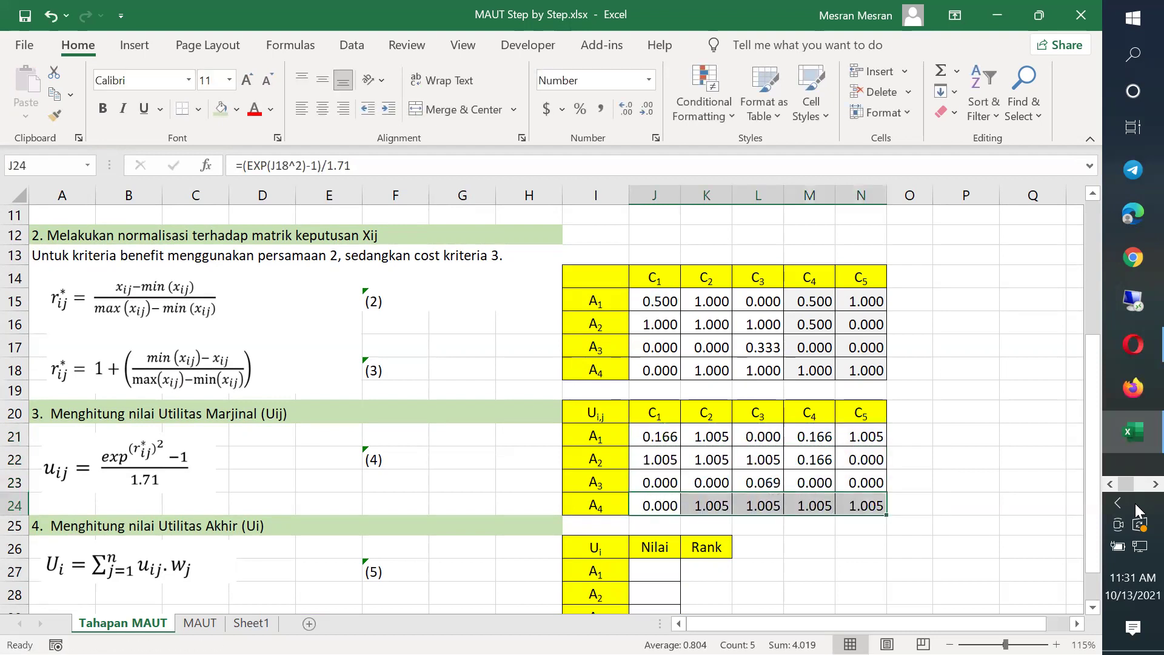
# Check the references of the copied A4 formulas in J24:N24 and review the marginal utilities in J21:N24
pyautogui.hotkey('shift', 'Left')
pyautogui.hotkey('shift', 'Left')
pyautogui.hotkey('shift', 'Left')
pyautogui.hotkey('shift', 'Left')
pyautogui.press('F2')
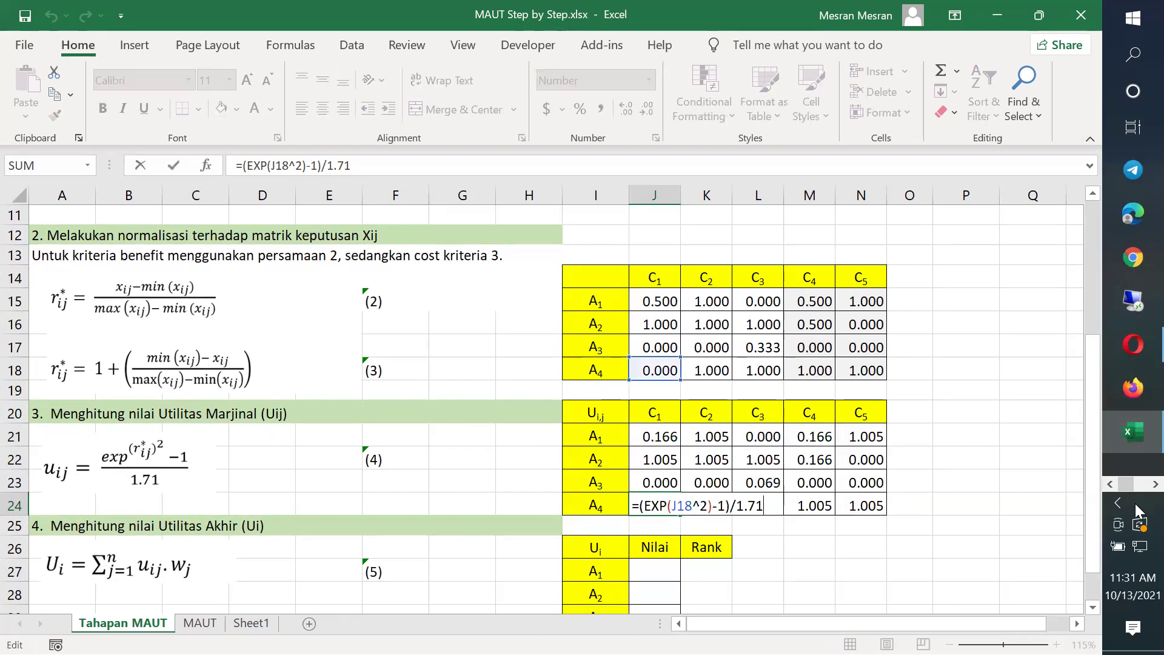
pyautogui.hotkey('ctrl', 'Return')
pyautogui.press('Right')
pyautogui.press('F2')
pyautogui.hotkey('ctrl', 'Return')
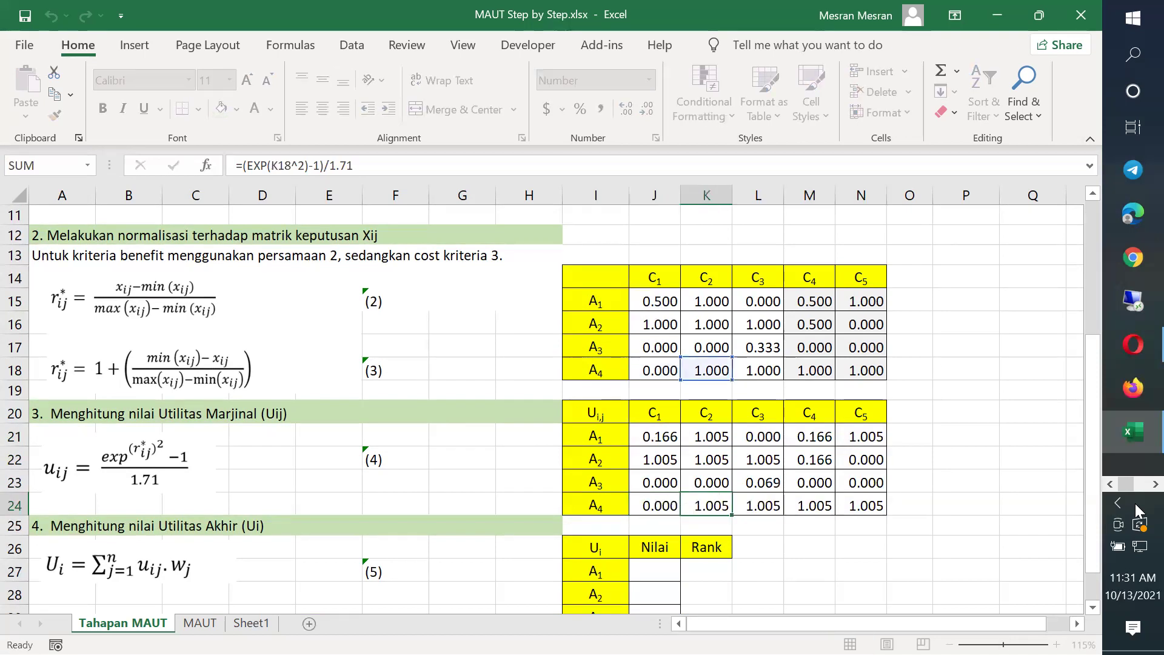
pyautogui.press('Right')
pyautogui.press('F2')
pyautogui.hotkey('ctrl', 'Return')
pyautogui.press('Right')
pyautogui.press('F2')
pyautogui.hotkey('ctrl', 'Return')
pyautogui.press('Right')
pyautogui.press('F2')
pyautogui.hotkey('ctrl', 'Return')
pyautogui.press('Left')
pyautogui.press('Left')
pyautogui.press('Left')
pyautogui.press('Left')
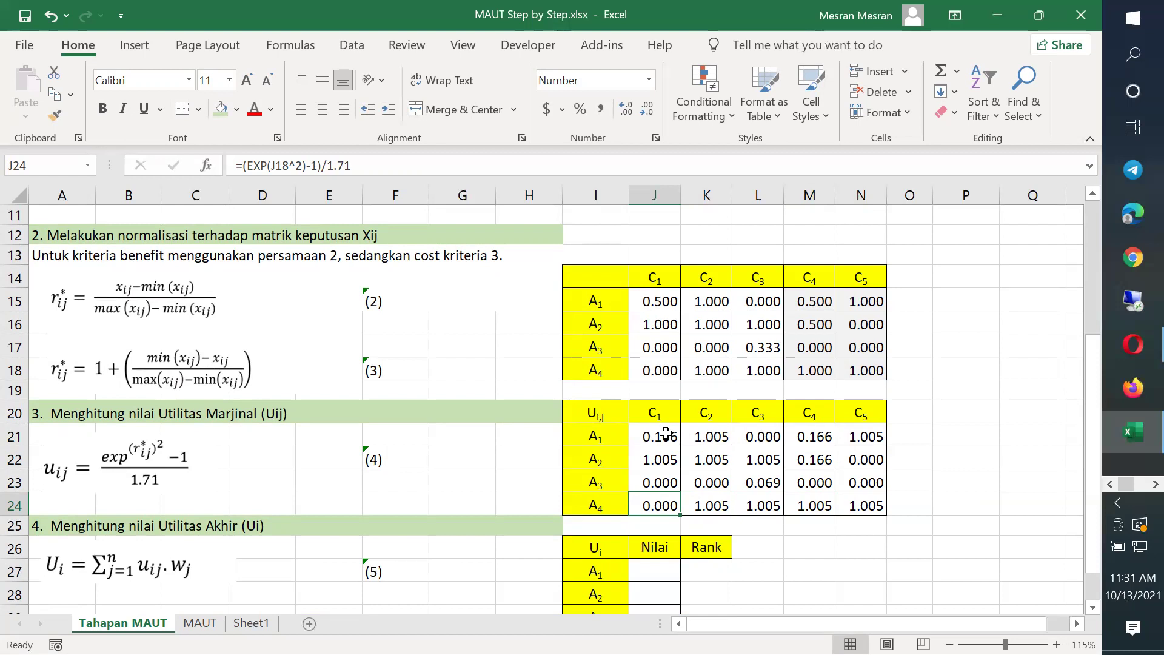
pyautogui.moveTo(665, 432); pyautogui.dragTo(869, 514)
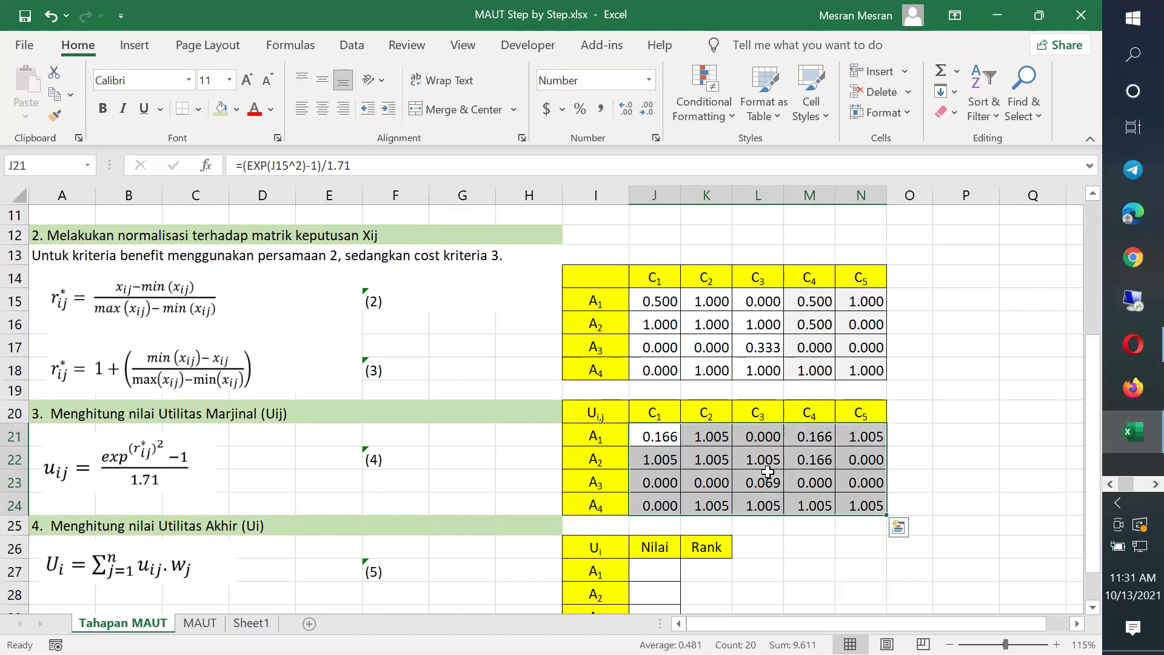
pyautogui.click(664, 439)
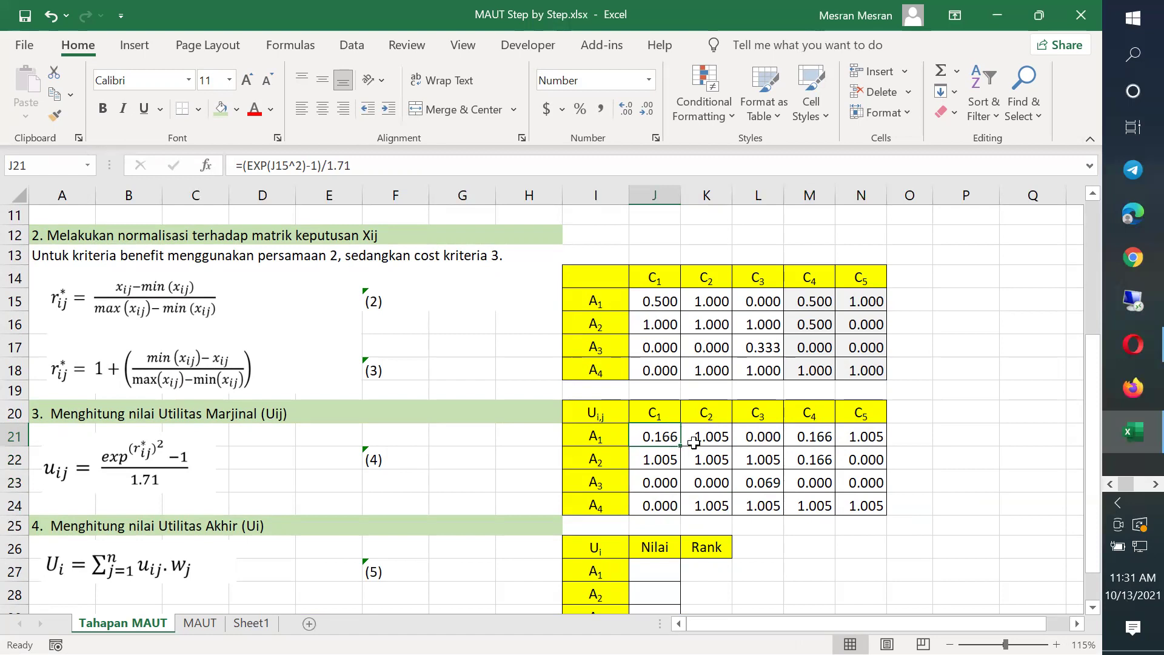
pyautogui.click(660, 506)
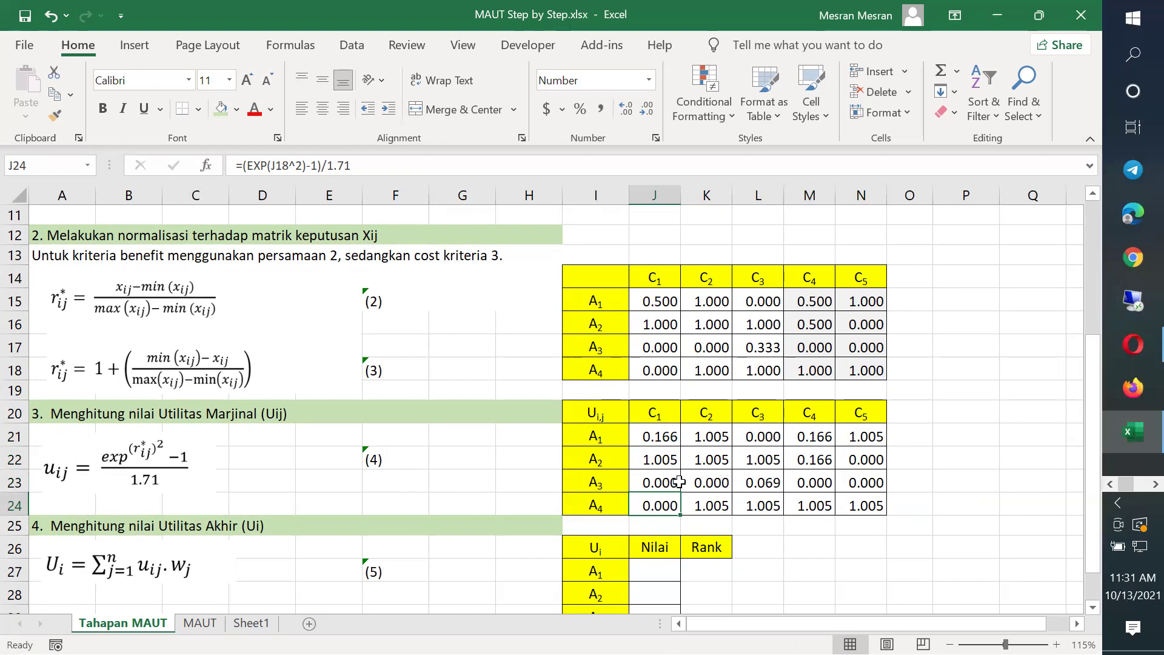
# Copy the Nilai and Rank columns of the final utility table from J26:K30 to O26:P30
pyautogui.scroll(-2, 679, 483)
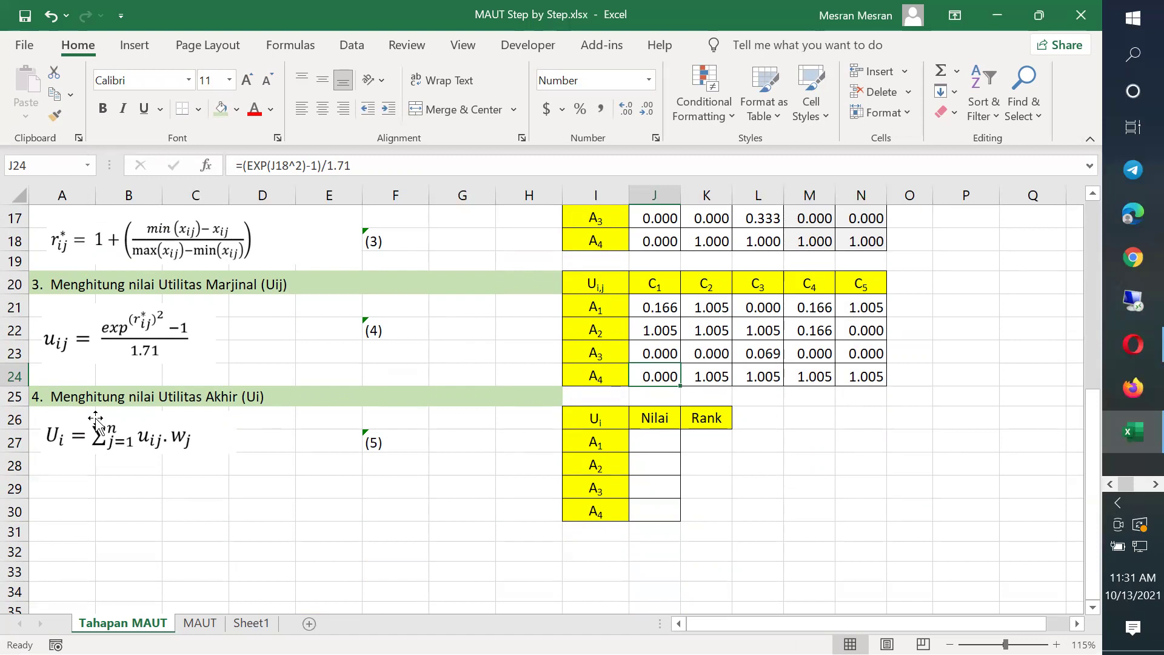
pyautogui.click(144, 438)
pyautogui.click(659, 437)
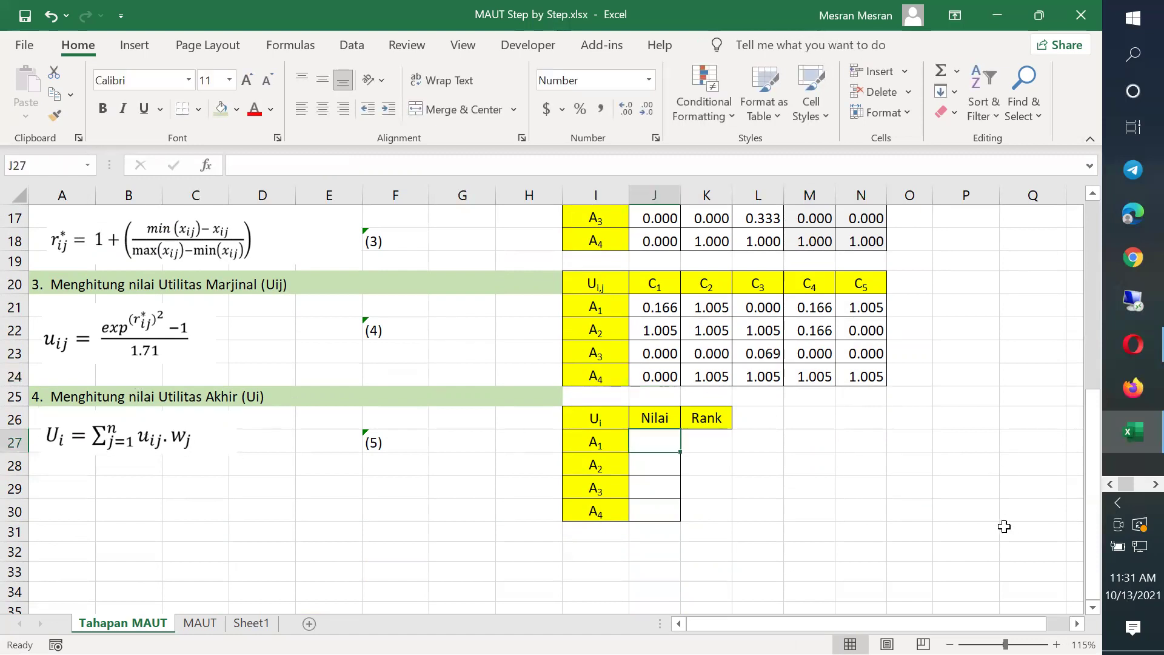
pyautogui.click(667, 308)
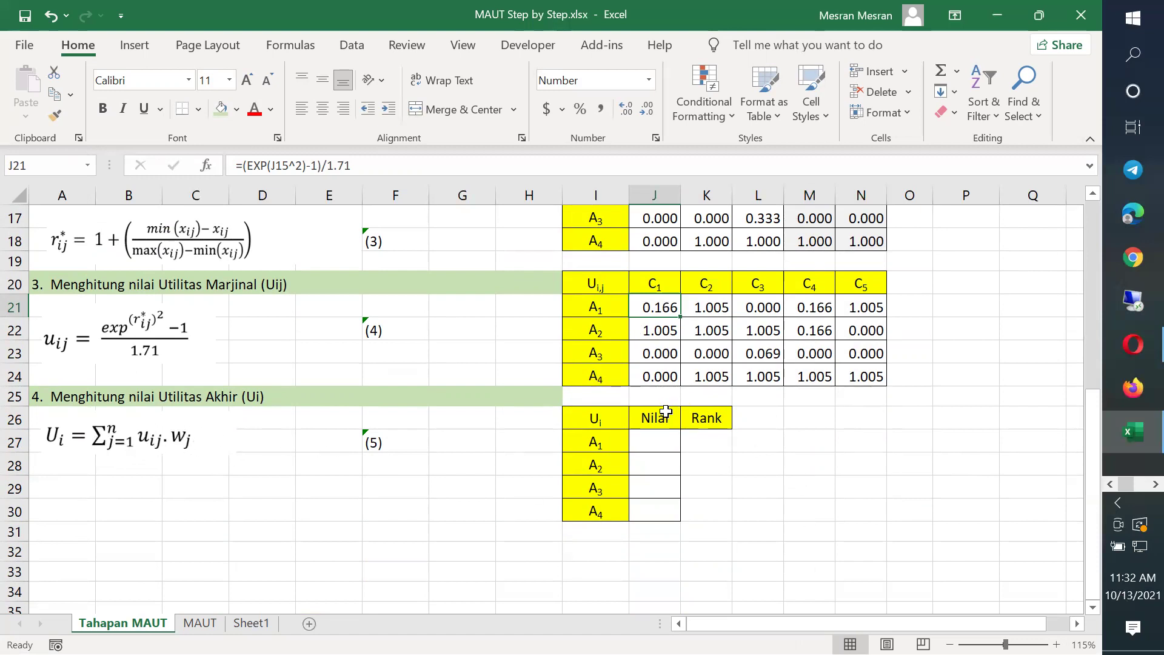
pyautogui.moveTo(661, 411); pyautogui.dragTo(709, 509)
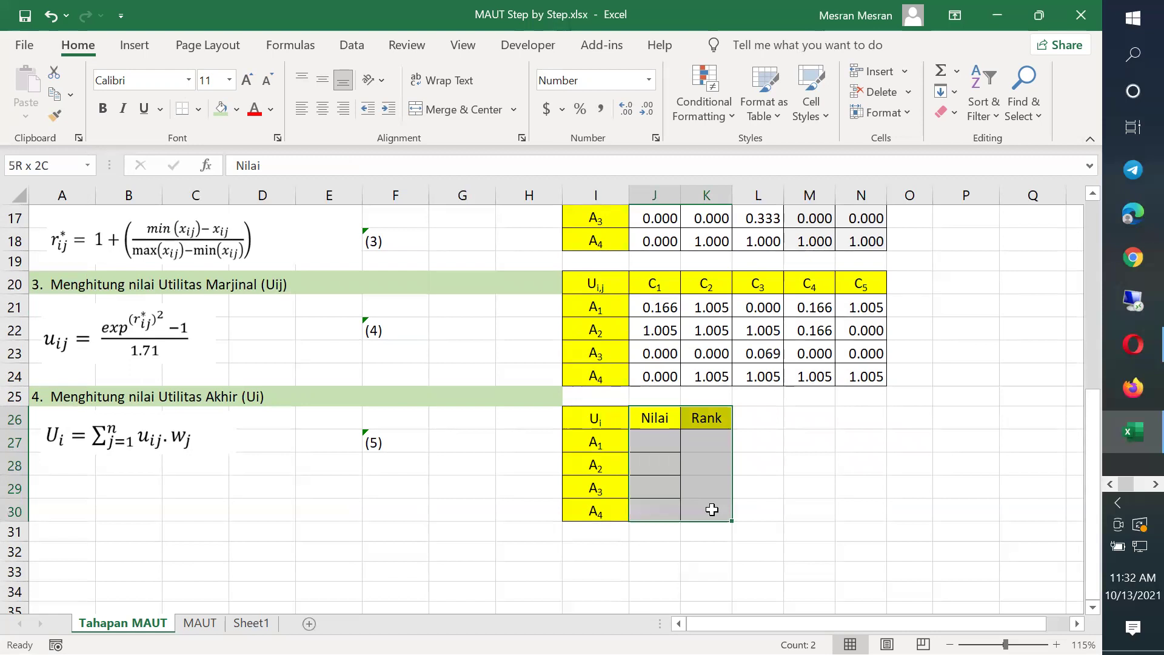
pyautogui.hotkey('ctrl', 'c')
pyautogui.click(906, 418)
pyautogui.hotkey('ctrl', 'v')
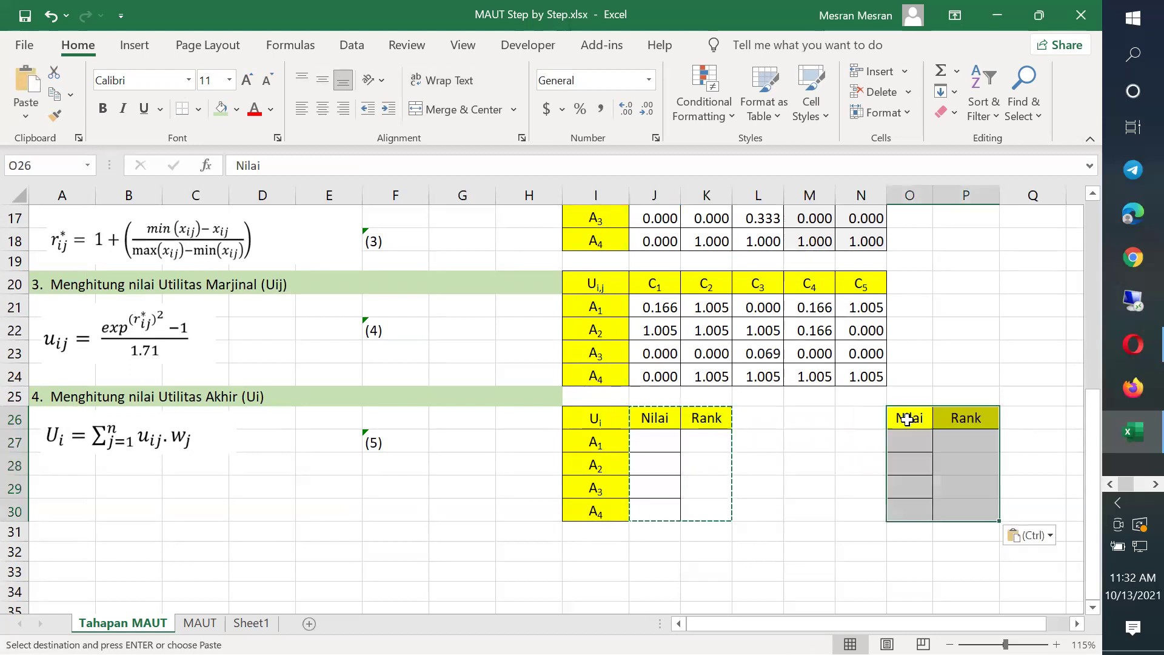
# Copy the C1 to C5 headers from J20:N20 into J26:N26 of the final utility table
pyautogui.moveTo(652, 283); pyautogui.dragTo(861, 285)
pyautogui.hotkey('ctrl', 'c')
pyautogui.click(657, 420)
pyautogui.hotkey('ctrl', 'v')
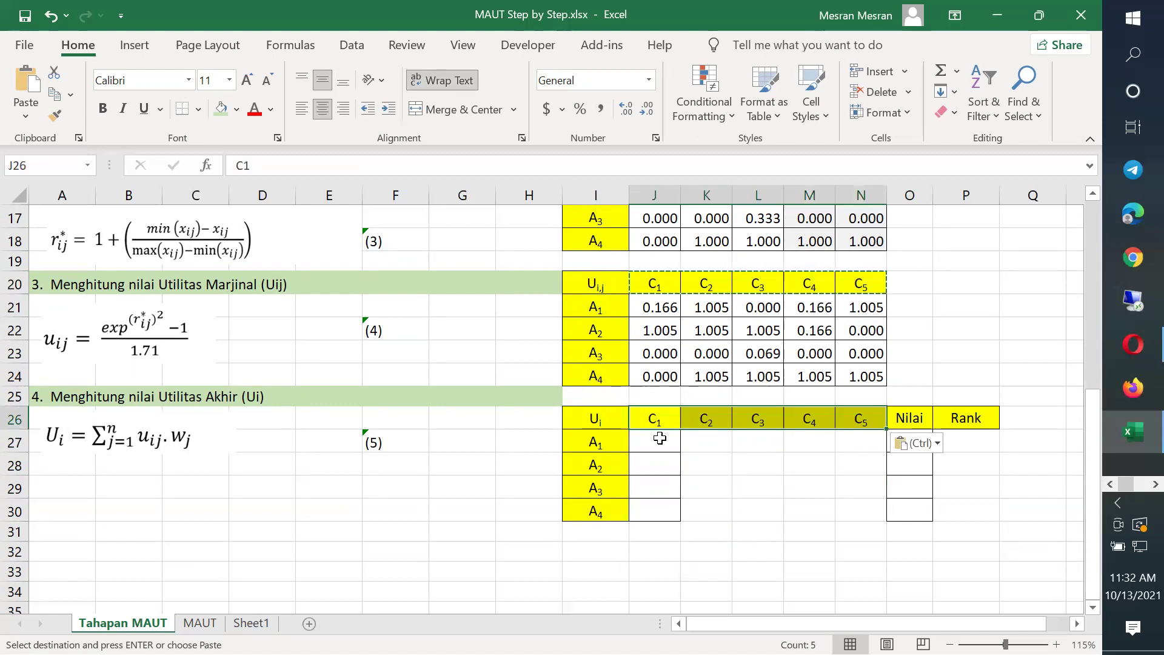
# Copy the empty bordered cells of J27:J30 across through N30, and those of O27:O30 into P27:P30
pyautogui.moveTo(652, 441); pyautogui.dragTo(652, 509)
pyautogui.hotkey('ctrl', 'c')
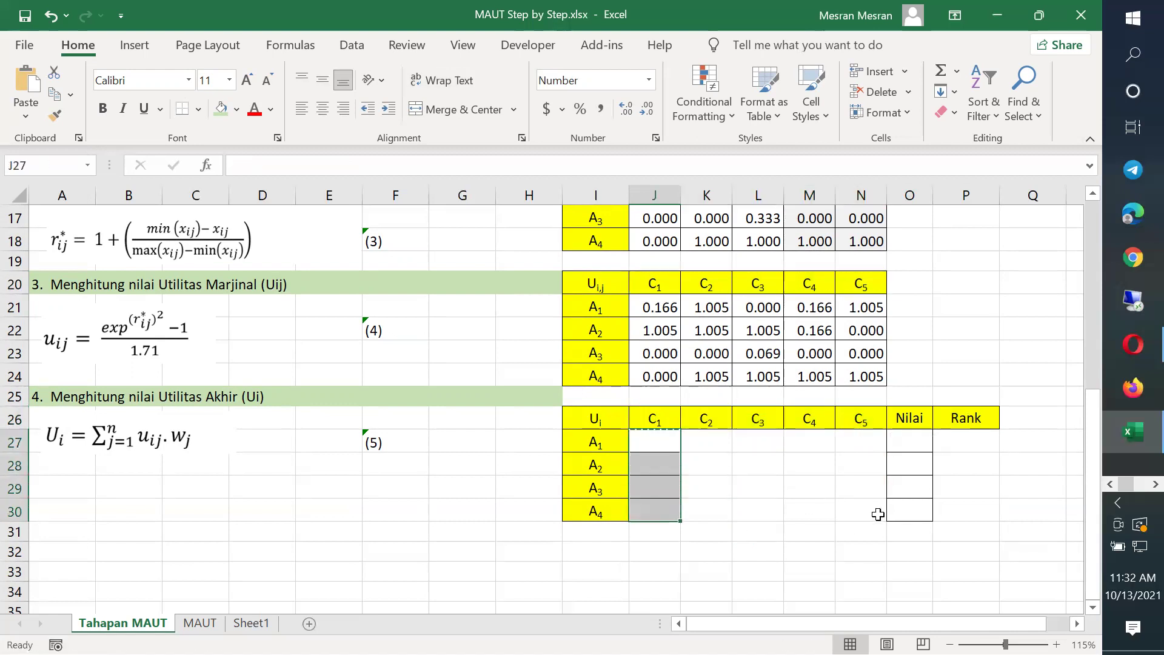
pyautogui.keyDown('shift'); pyautogui.click(874, 512); pyautogui.keyUp('shift')
pyautogui.hotkey('ctrl', 'v')
pyautogui.moveTo(913, 439); pyautogui.dragTo(914, 509)
pyautogui.hotkey('ctrl', 'c')
pyautogui.moveTo(959, 444); pyautogui.dragTo(964, 509)
pyautogui.hotkey('ctrl', 'v')
pyautogui.press('Escape')
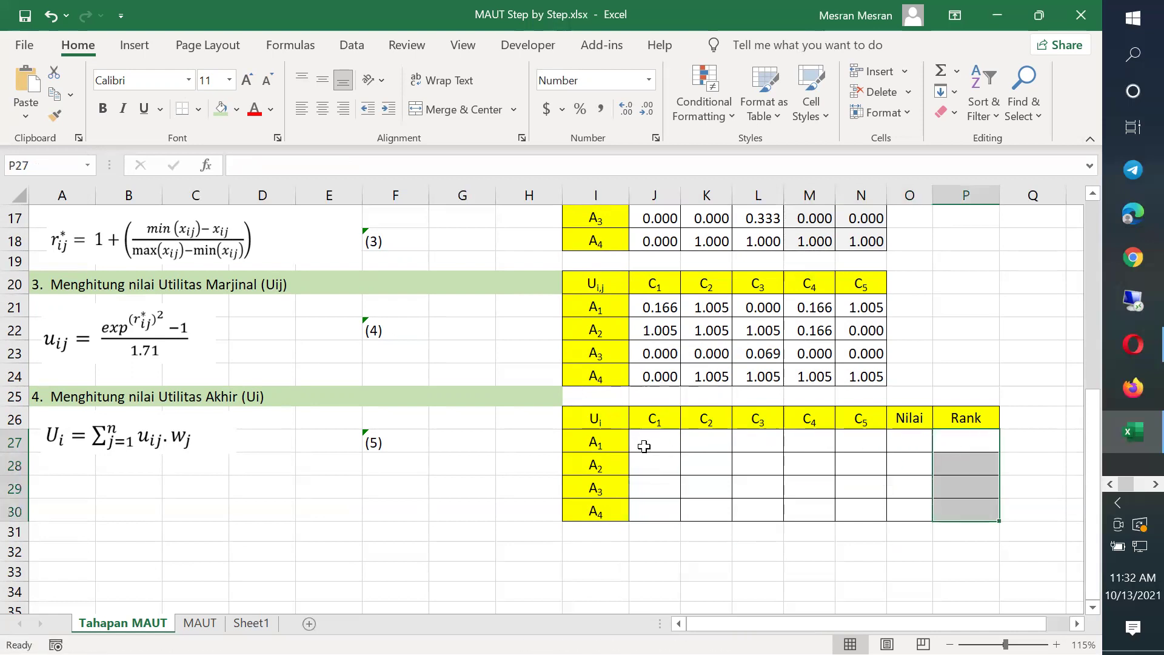
# Enter the formula =J21*J2 in J27 to weight A1's C1 marginal utility
pyautogui.click(649, 446)
pyautogui.write('=')
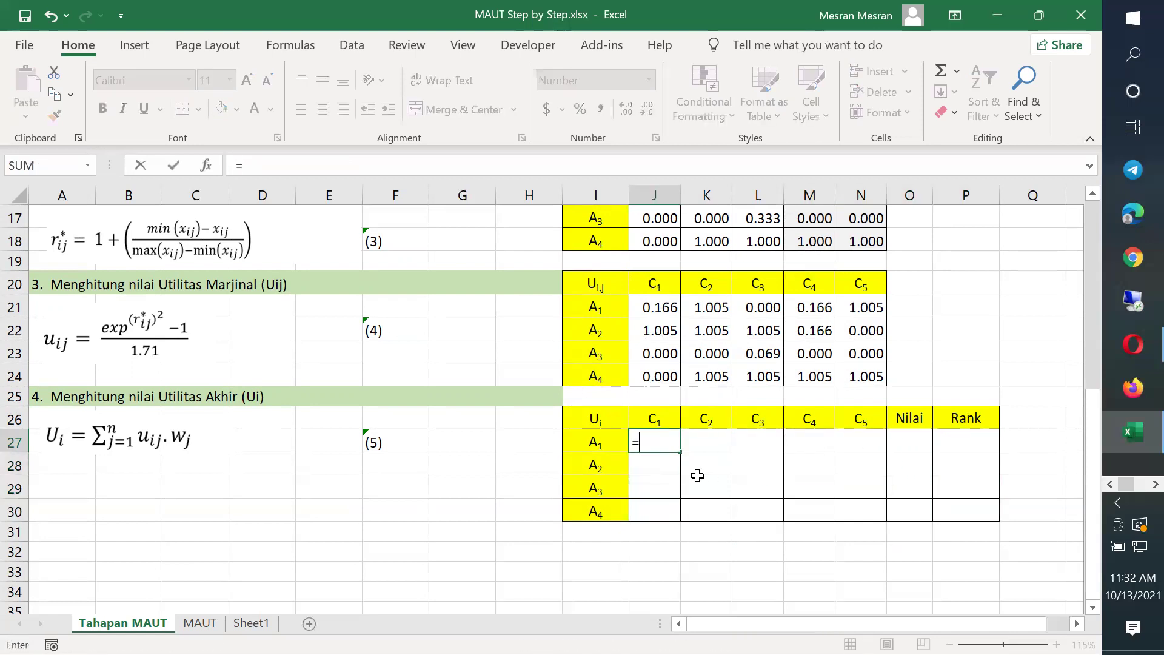
pyautogui.click(671, 307)
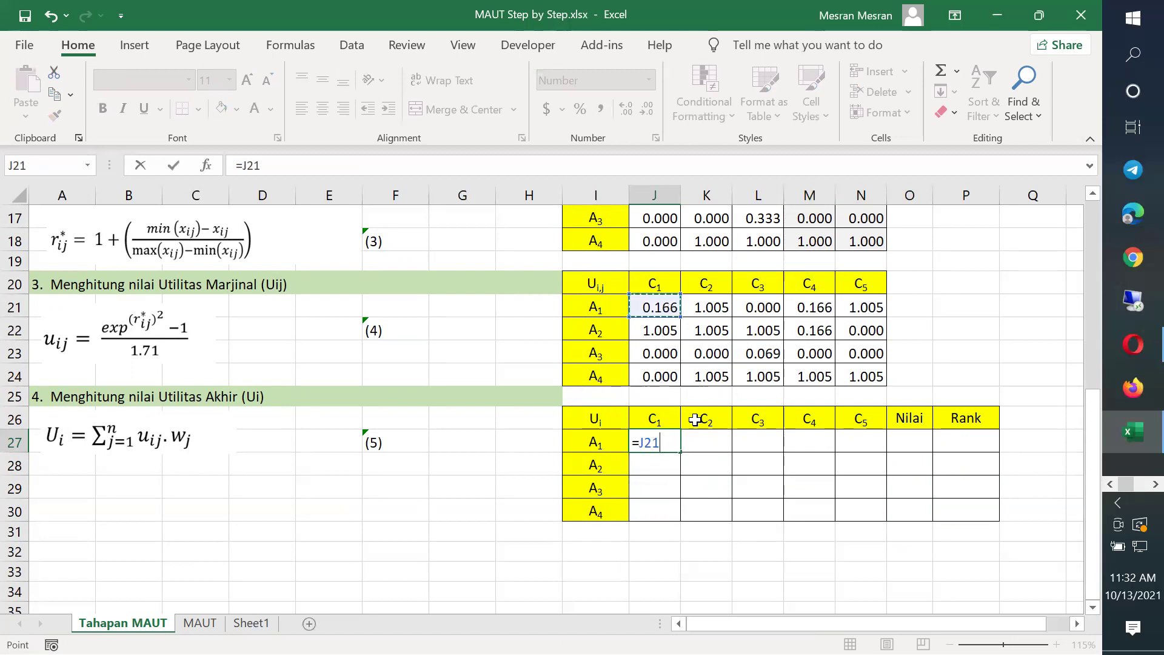
pyautogui.write('*')
pyautogui.scroll(5, 695, 420)
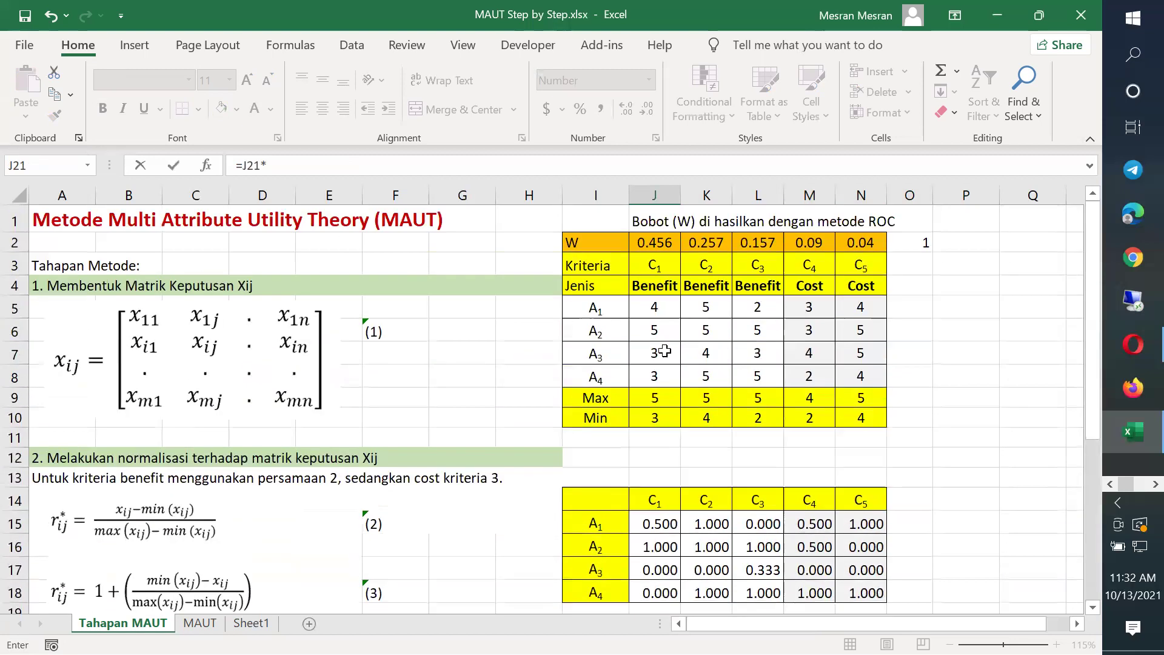
pyautogui.click(661, 242)
pyautogui.press('Return')
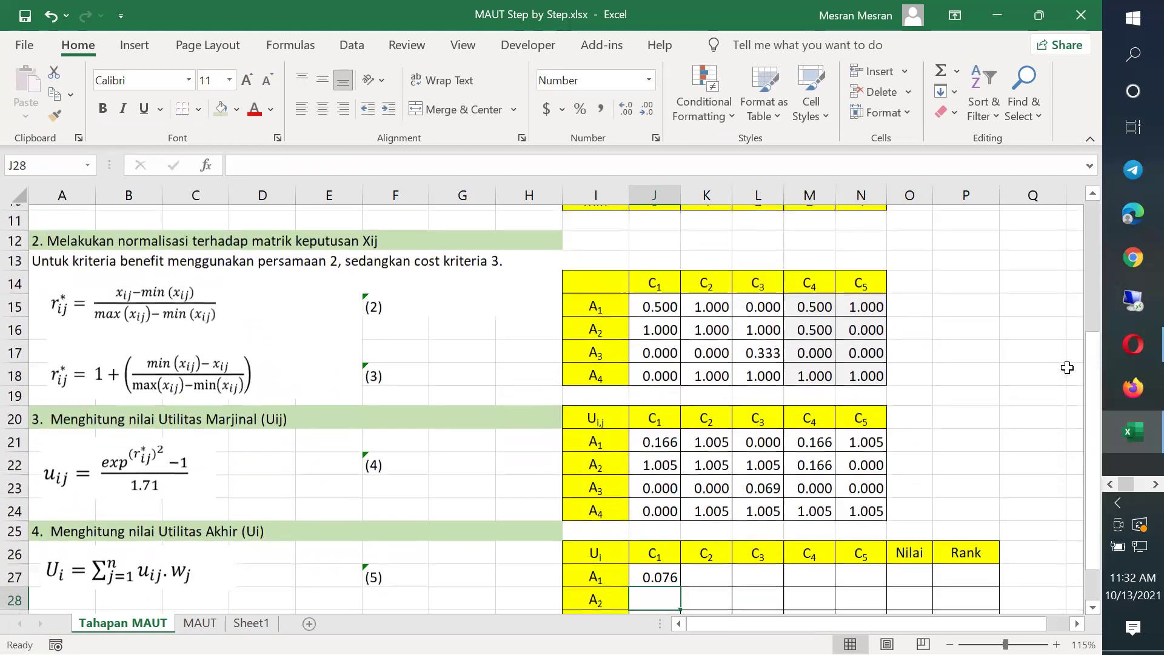
# Copy the weighted utility formula from J27 across to K27:N27 for criteria C2 to C5
pyautogui.press('Up')
pyautogui.hotkey('ctrl', 'c')
pyautogui.press('Right')
pyautogui.hotkey('ctrl', 'v')
pyautogui.press('Right')
pyautogui.hotkey('ctrl', 'v')
pyautogui.press('Right')
pyautogui.hotkey('ctrl', 'v')
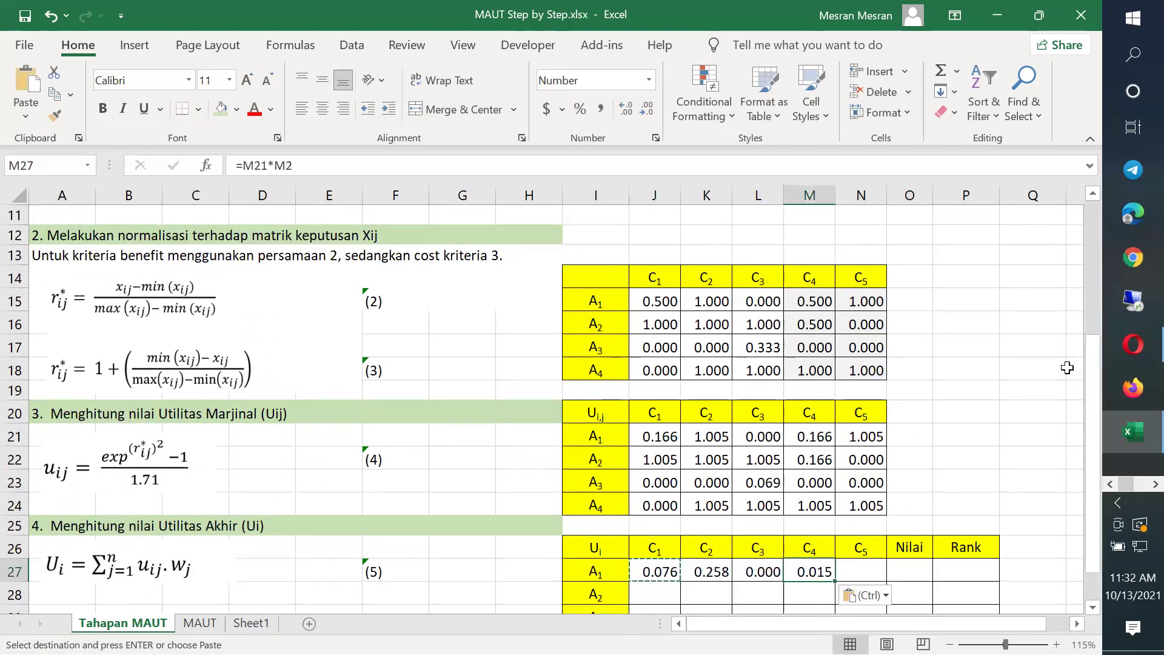
pyautogui.press('Right')
pyautogui.hotkey('ctrl', 'v')
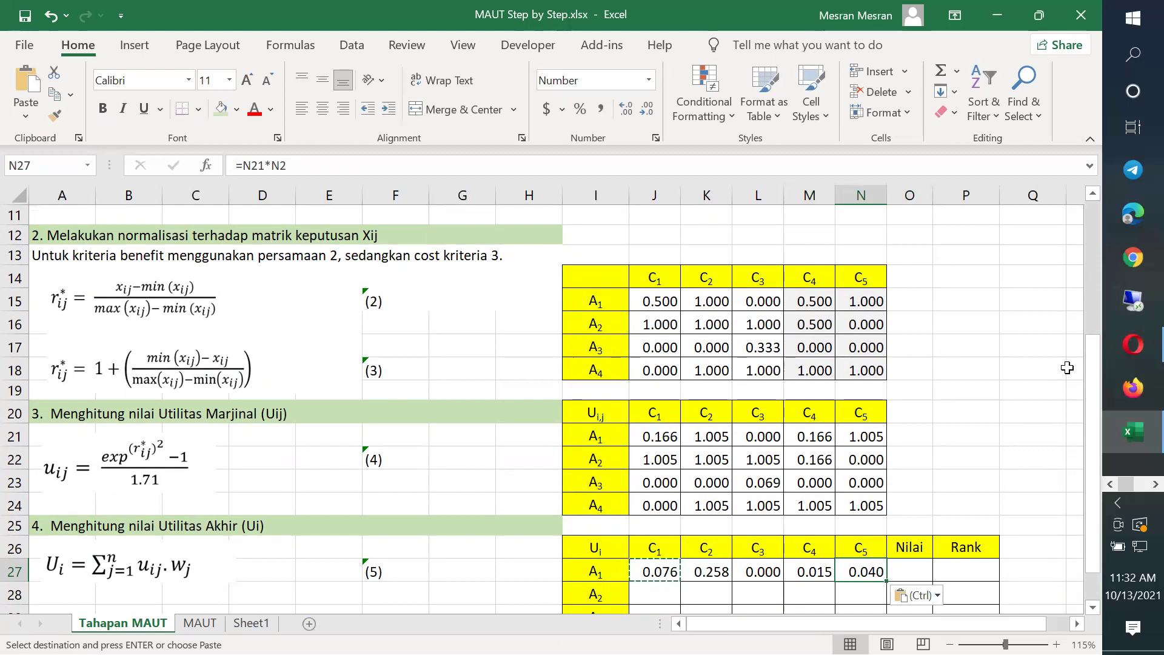
# Make the weight reference in J27 absolute so the formula reads =J21*$J$2
pyautogui.press('Escape')
pyautogui.press('Left')
pyautogui.press('Left')
pyautogui.press('Left')
pyautogui.press('Left')
pyautogui.press('F2')
pyautogui.press('Left')
pyautogui.press('Left')
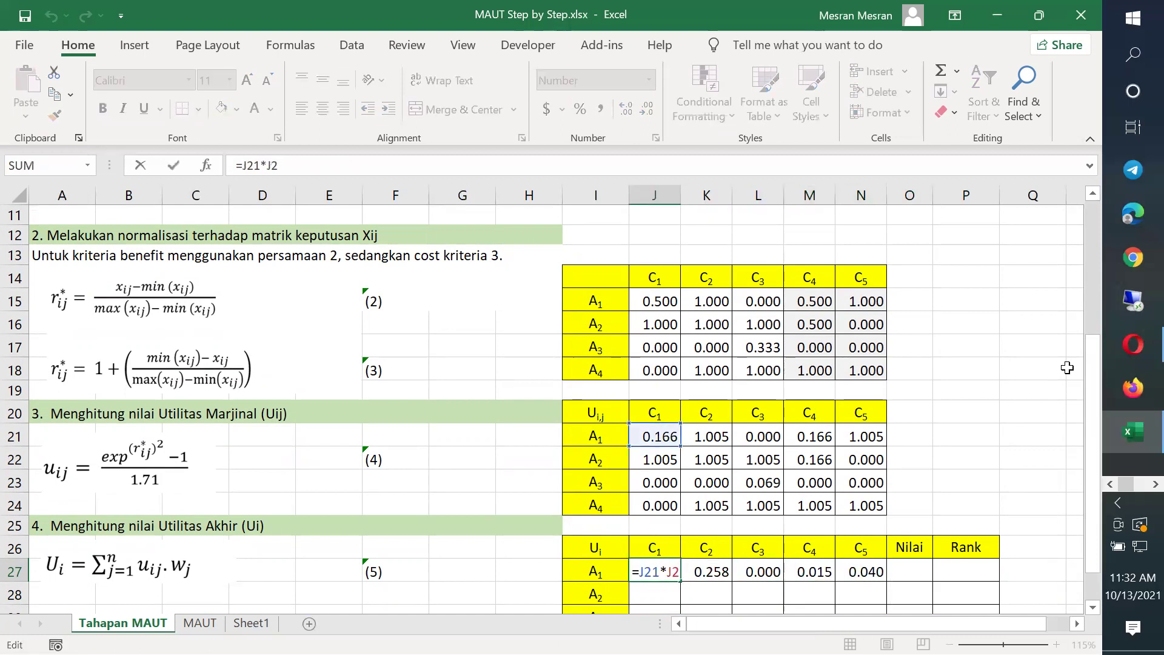
pyautogui.press('F4')
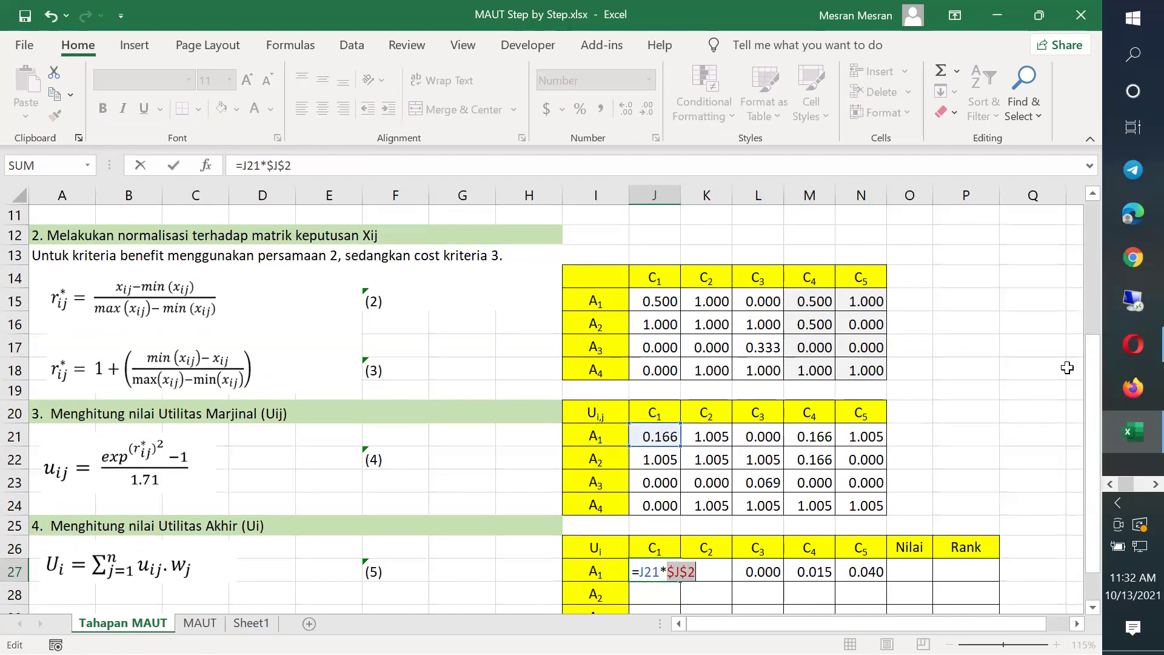
pyautogui.hotkey('ctrl', 'Return')
# Make the weight references in K27 and L27 absolute, as $K$2 and $L$2
pyautogui.press('Right')
pyautogui.press('F2')
pyautogui.press('Left')
pyautogui.press('Left')
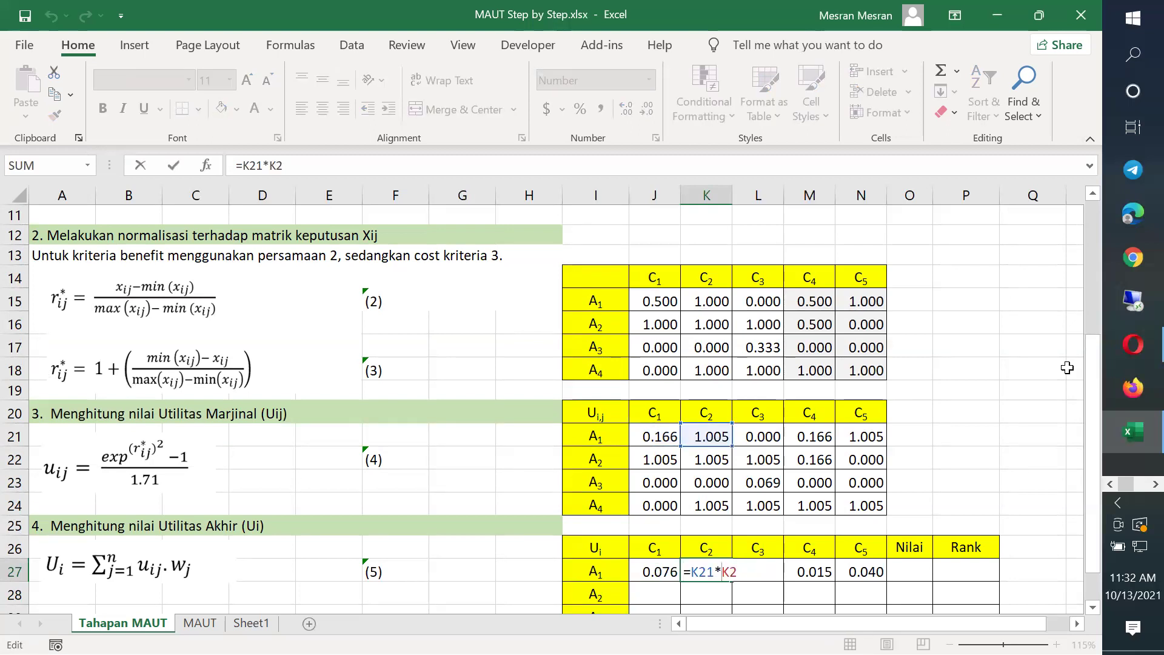
pyautogui.press('F4')
pyautogui.press('Return')
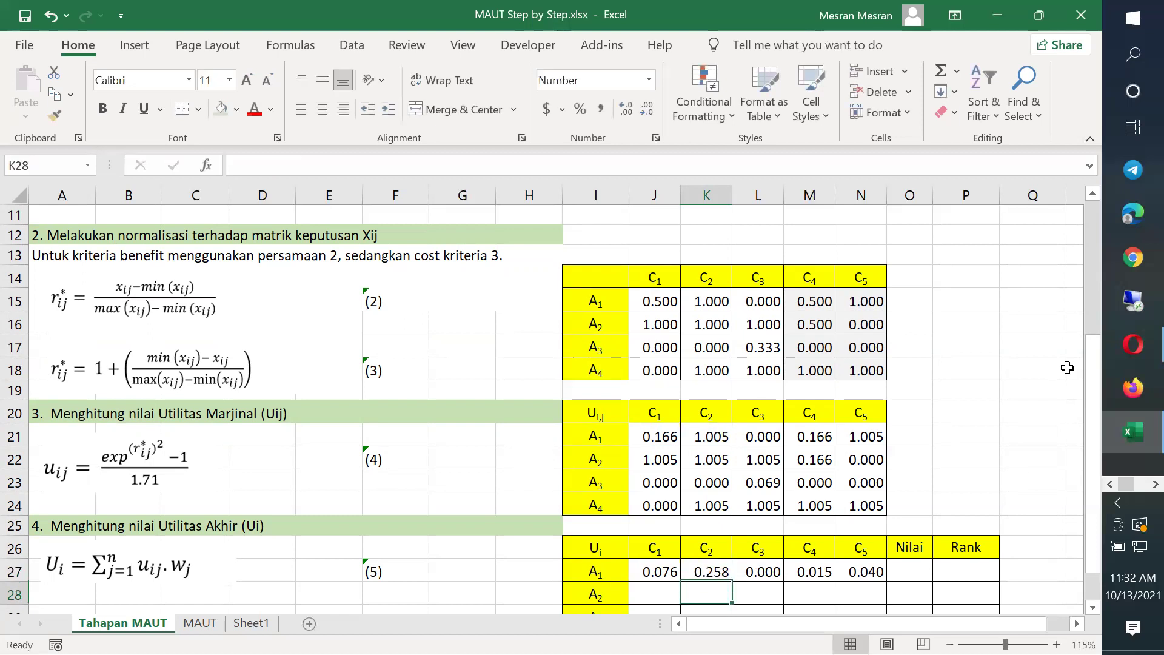
pyautogui.press('Up')
pyautogui.press('Right')
pyautogui.press('F2')
pyautogui.press('Left')
pyautogui.press('Left')
pyautogui.press('F4')
pyautogui.press('Return')
# Make the weight references in M27 and N27 absolute, as $M$2 and $N$2
pyautogui.press('Up')
pyautogui.press('Right')
pyautogui.press('F2')
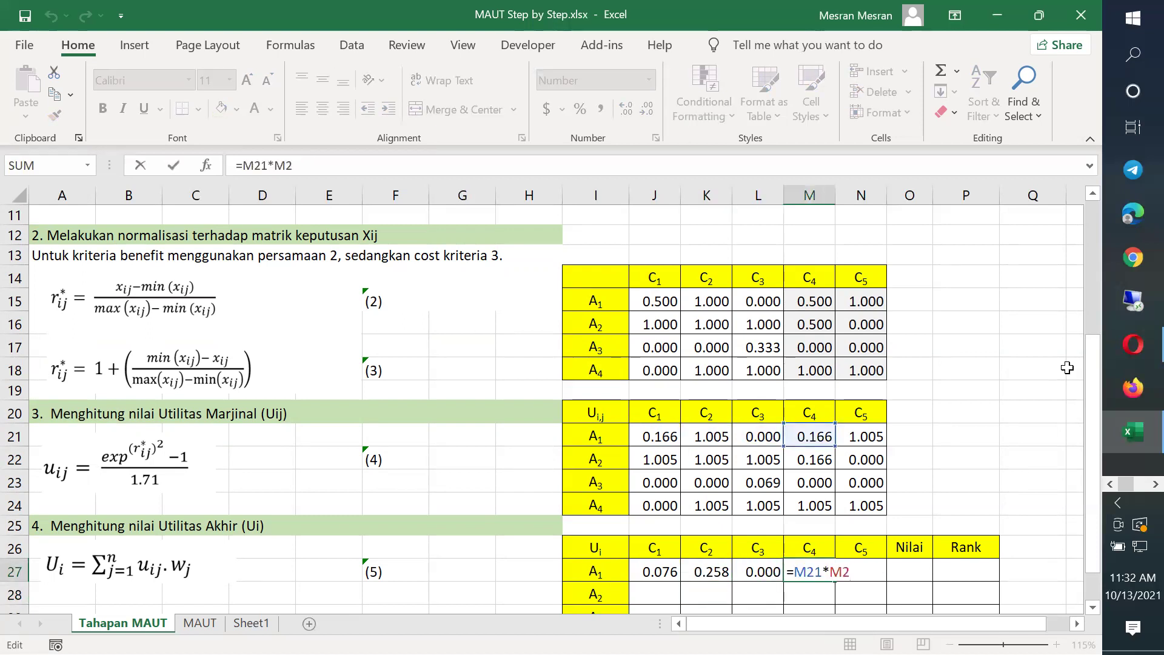
pyautogui.press('F4')
pyautogui.press('Return')
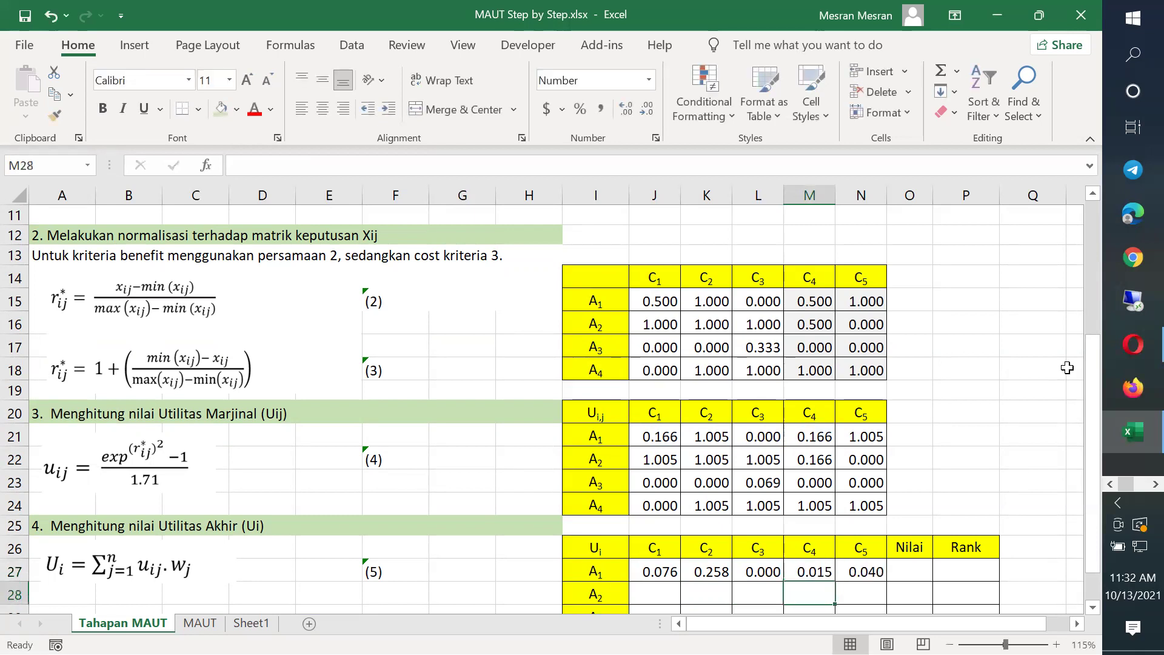
pyautogui.press('Up')
pyautogui.press('Right')
pyautogui.press('F2')
pyautogui.press('F4')
pyautogui.press('Return')
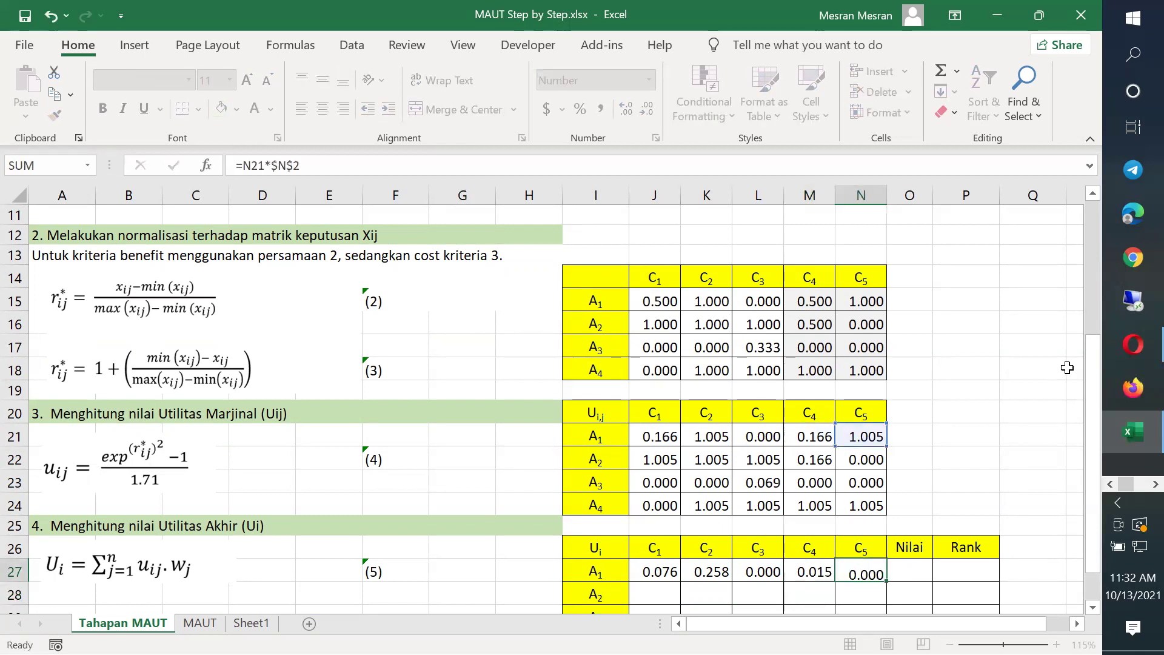
# Total A1's weighted utilities in the Nilai cell O27 with =SUM(J27:N27)
pyautogui.press('Down')
pyautogui.press('Down')
pyautogui.press('Up')
pyautogui.press('Up')
pyautogui.press('Up')
pyautogui.press('Right')
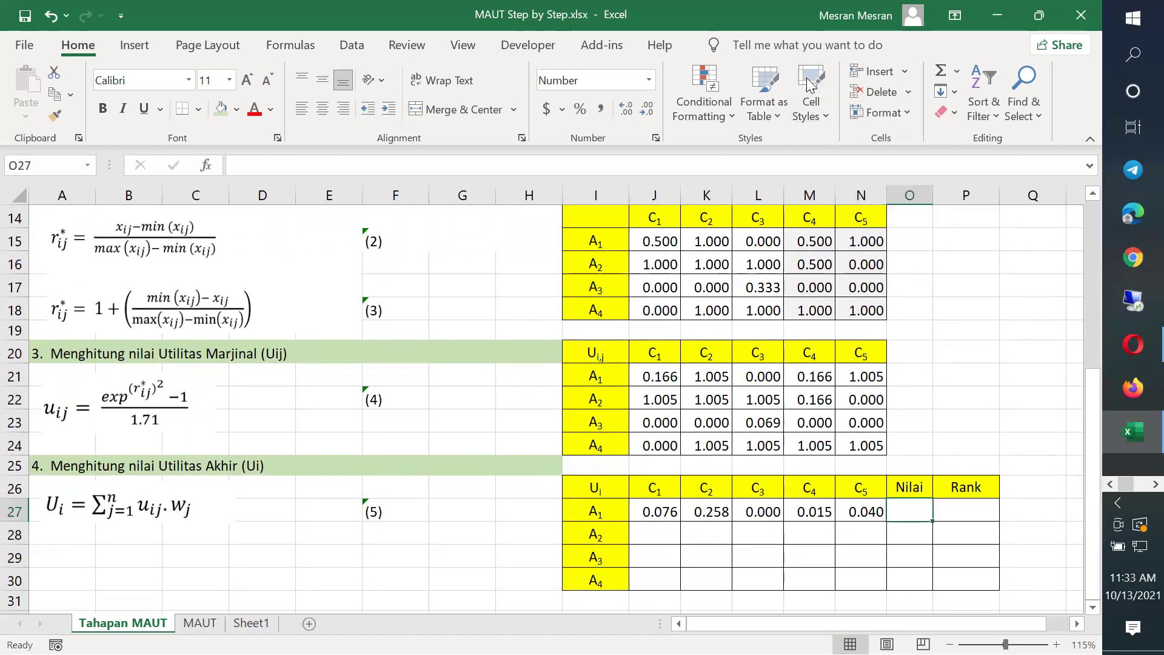
pyautogui.hotkey('alt', '=')
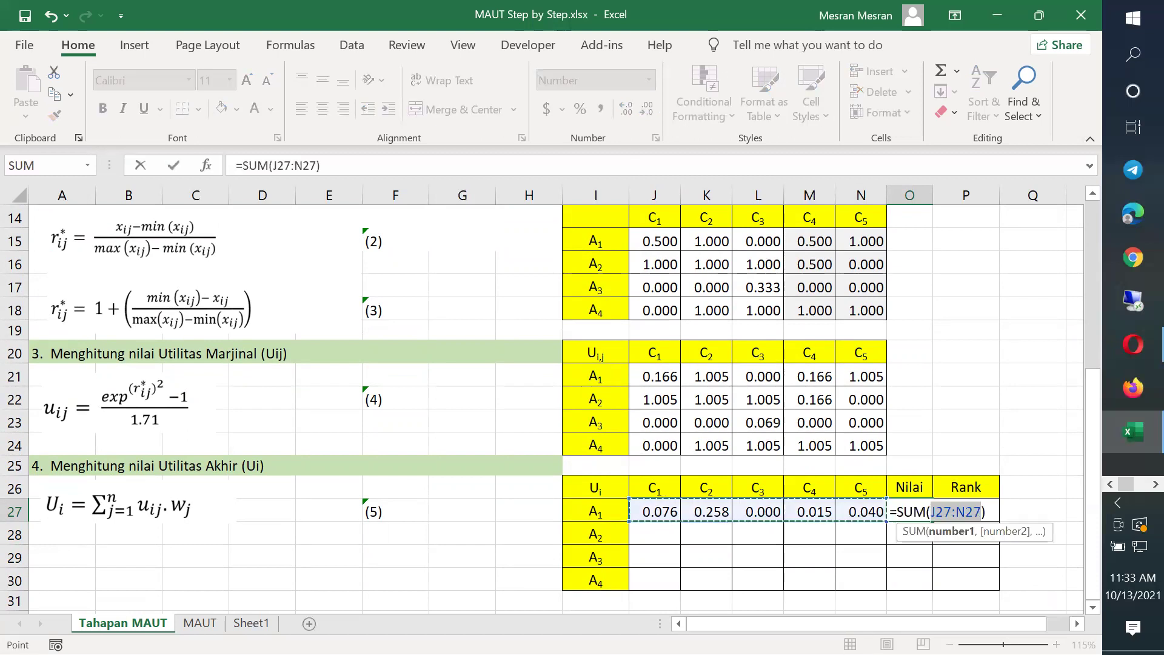
pyautogui.press('Return')
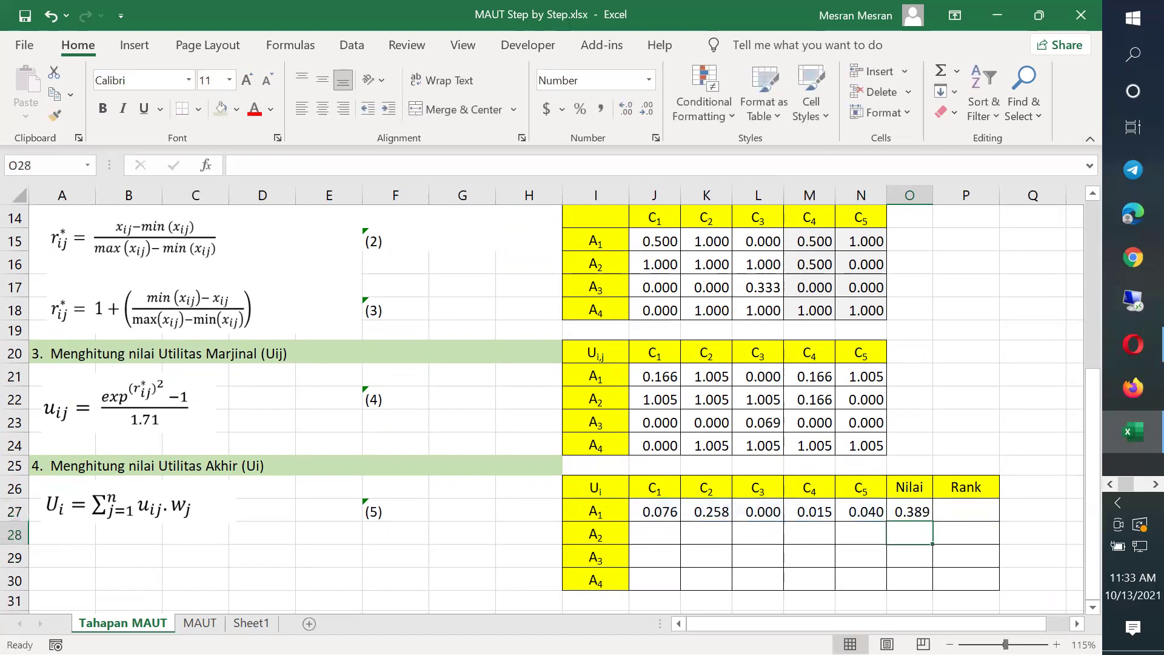
# Copy the A1 formulas in J27:O27 down through row 30 for alternatives A2 to A4
pyautogui.press('Up')
pyautogui.press('Left')
pyautogui.press('Left')
pyautogui.press('Left')
pyautogui.press('Left')
pyautogui.press('Left')
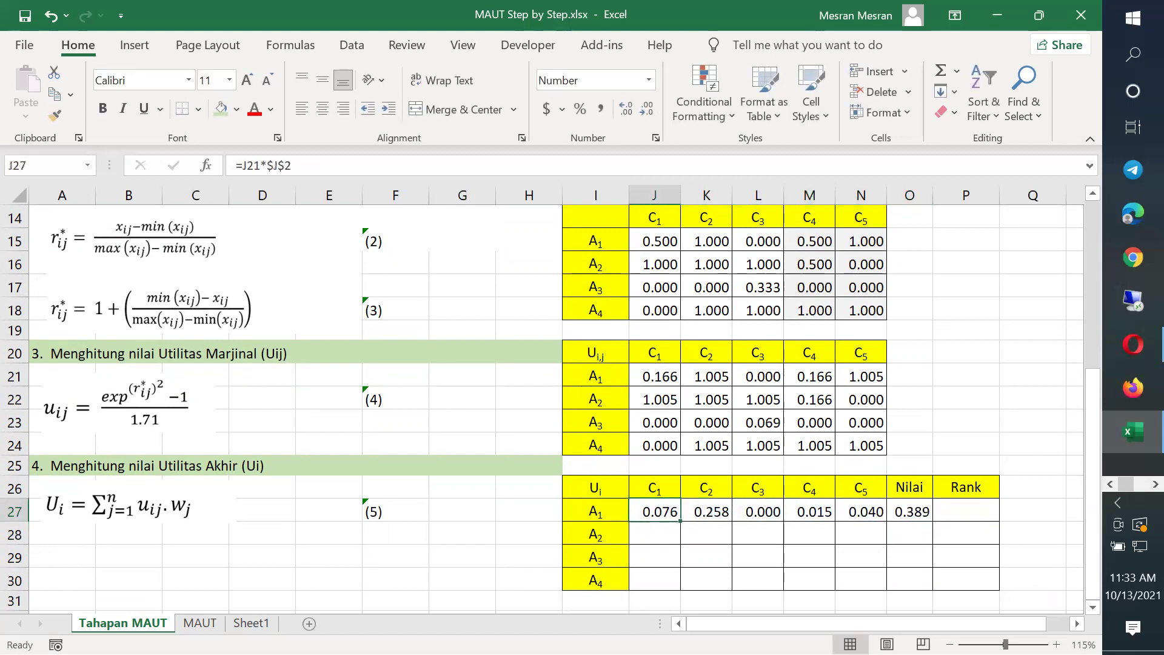
pyautogui.hotkey('shift', 'Right')
pyautogui.hotkey('shift', 'Right')
pyautogui.hotkey('shift', 'Right')
pyautogui.hotkey('shift', 'Right')
pyautogui.hotkey('shift', 'Right')
pyautogui.moveTo(909, 534); pyautogui.dragTo(910, 579)
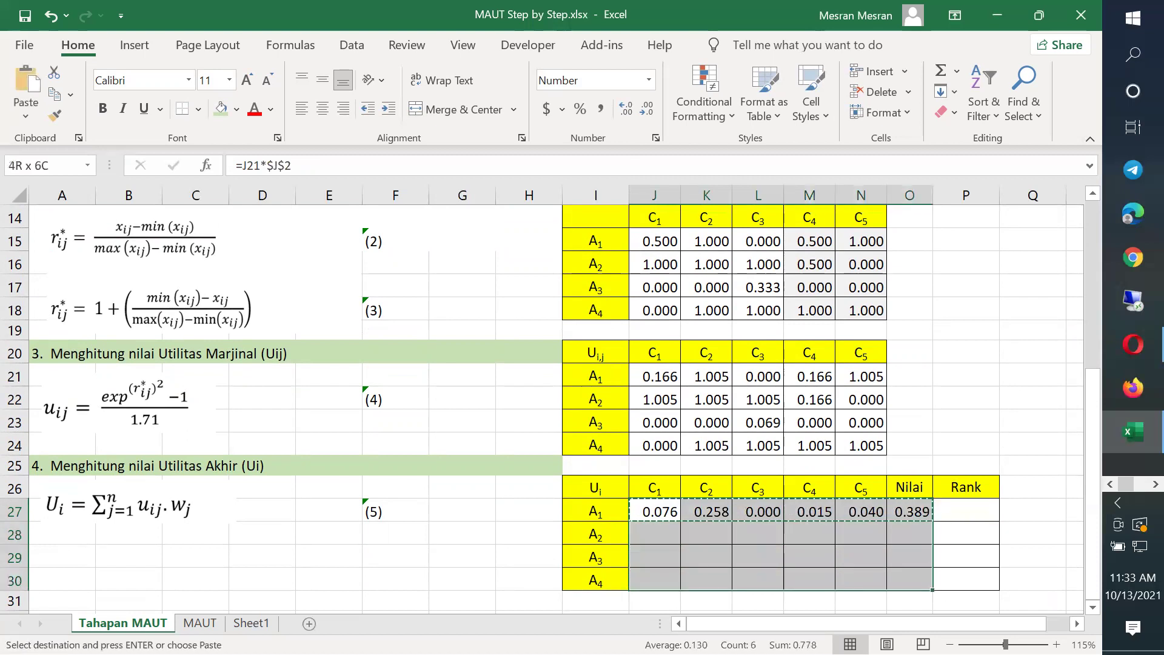
pyautogui.hotkey('ctrl', 'v')
pyautogui.press('Escape')
# Look through the copied A2 formulas in row 28 and trace the utility and weight cells that J28 references
pyautogui.press('Down')
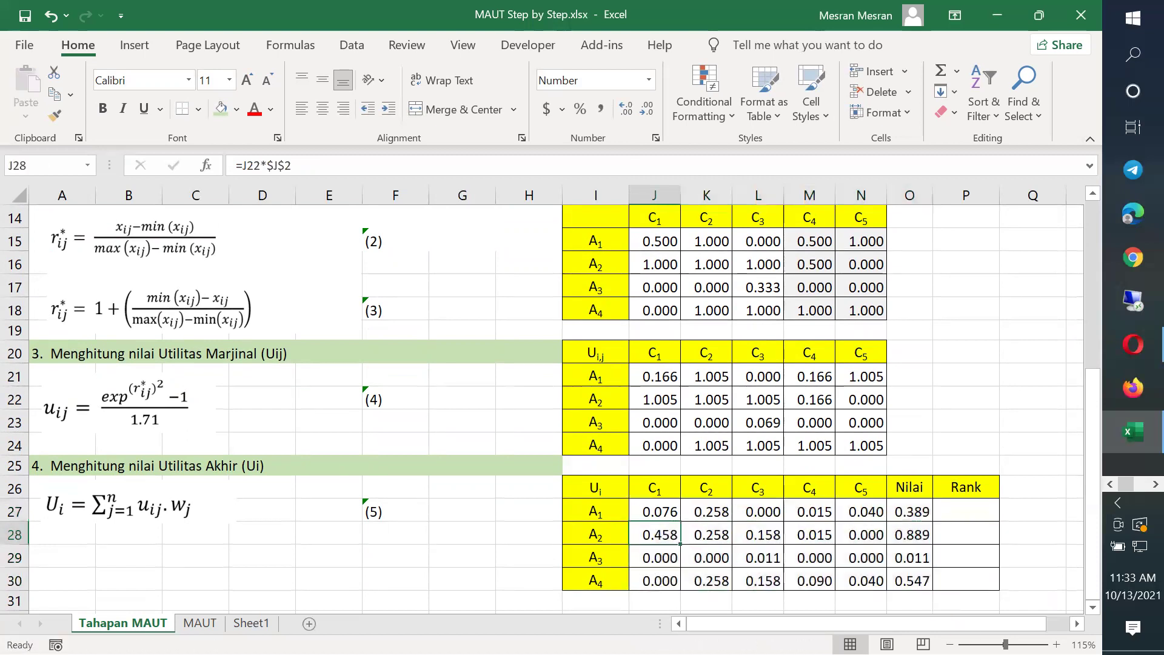
pyautogui.press('Right')
pyautogui.press('Right')
pyautogui.press('Right')
pyautogui.press('Right')
pyautogui.press('Right')
pyautogui.press('Right')
pyautogui.click(910, 533)
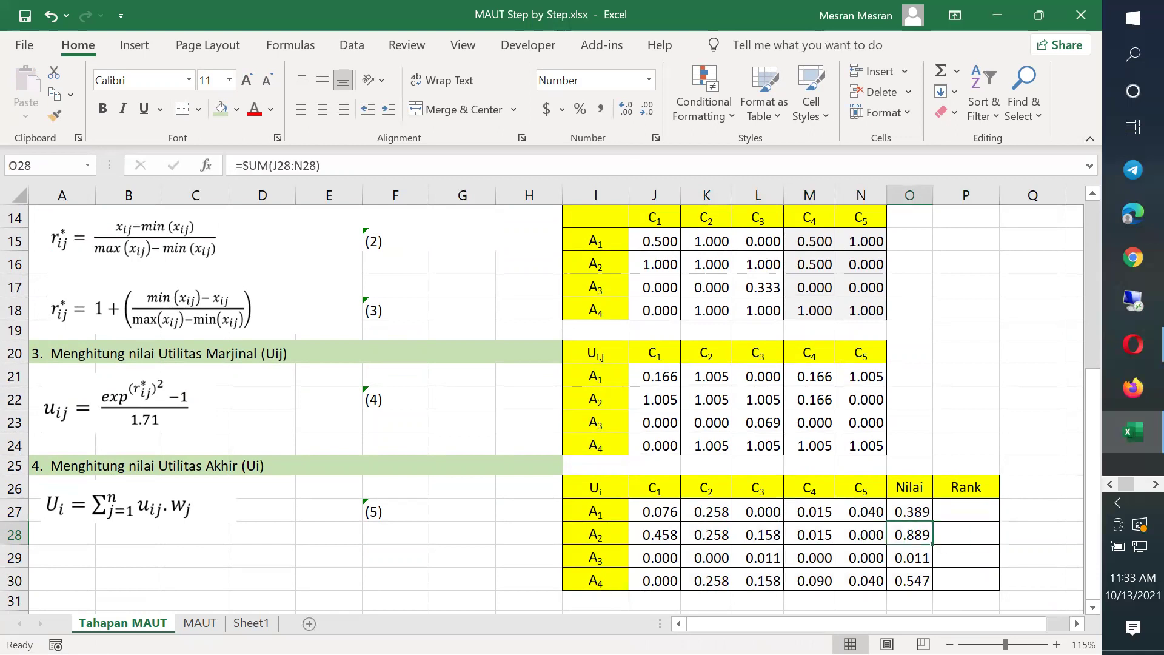
pyautogui.press('Left')
pyautogui.press('Left')
pyautogui.press('Left')
pyautogui.press('Left')
pyautogui.press('Left')
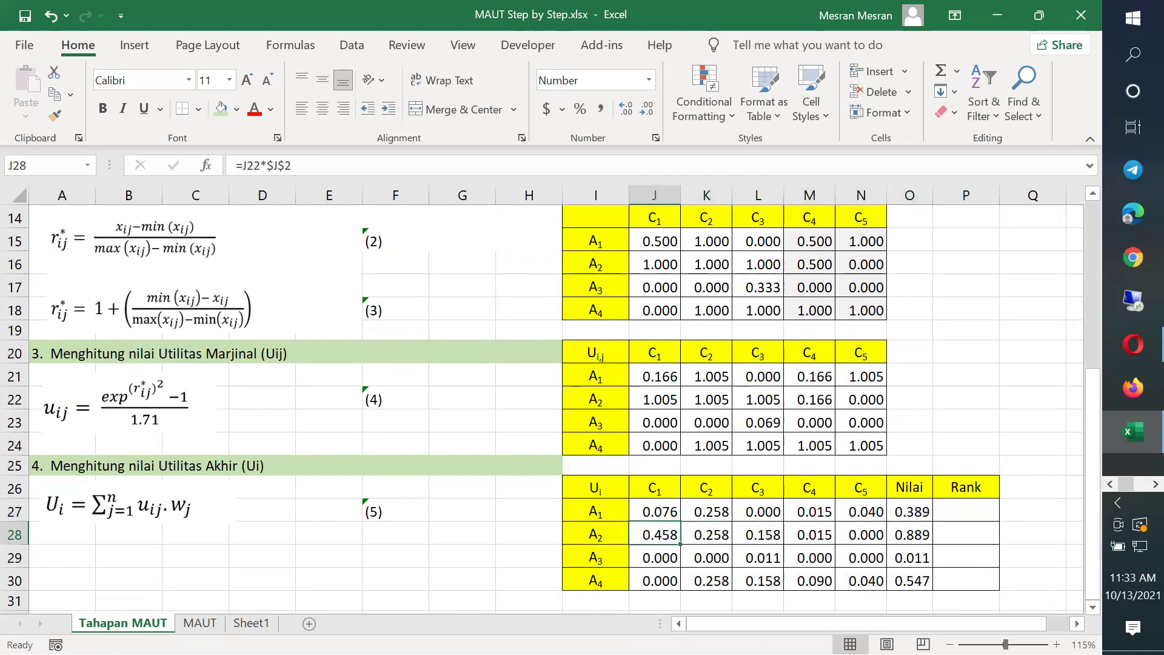
pyautogui.press('F2')
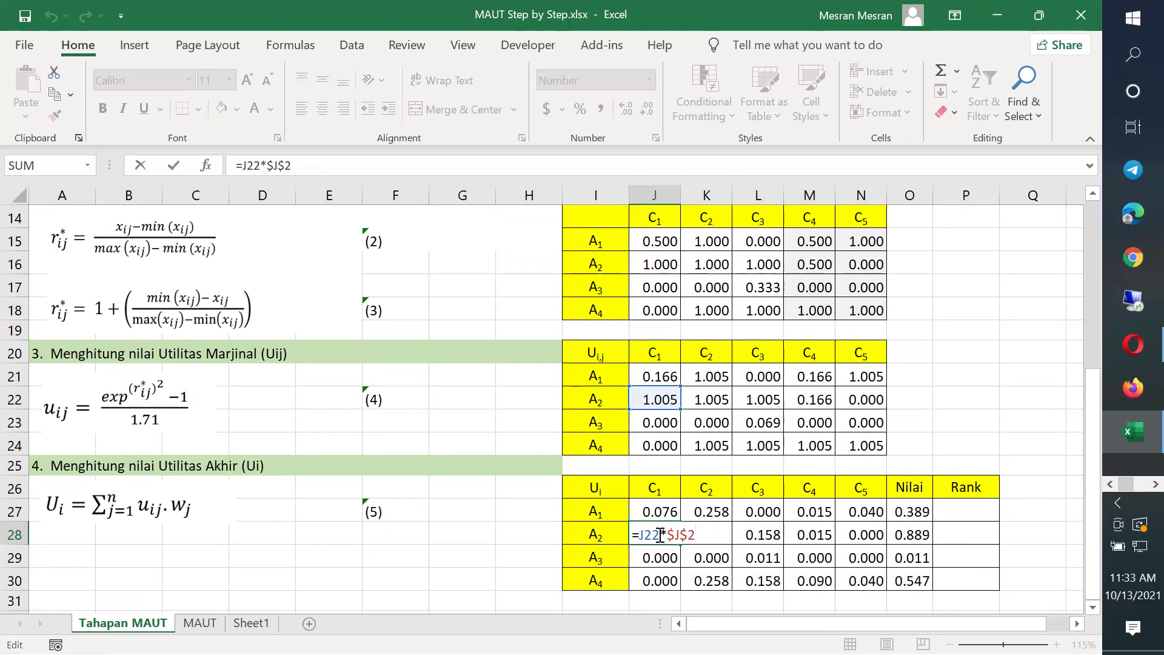
pyautogui.scroll(5, 662, 516)
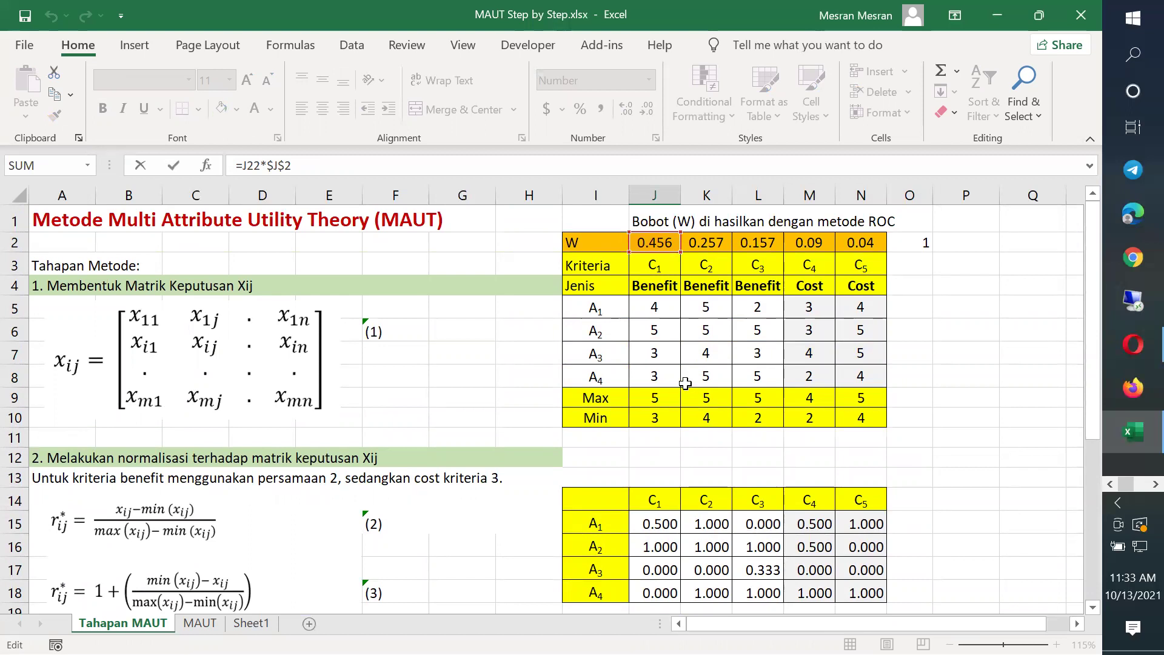
pyautogui.scroll(-8, 679, 363)
pyautogui.scroll(2, 674, 394)
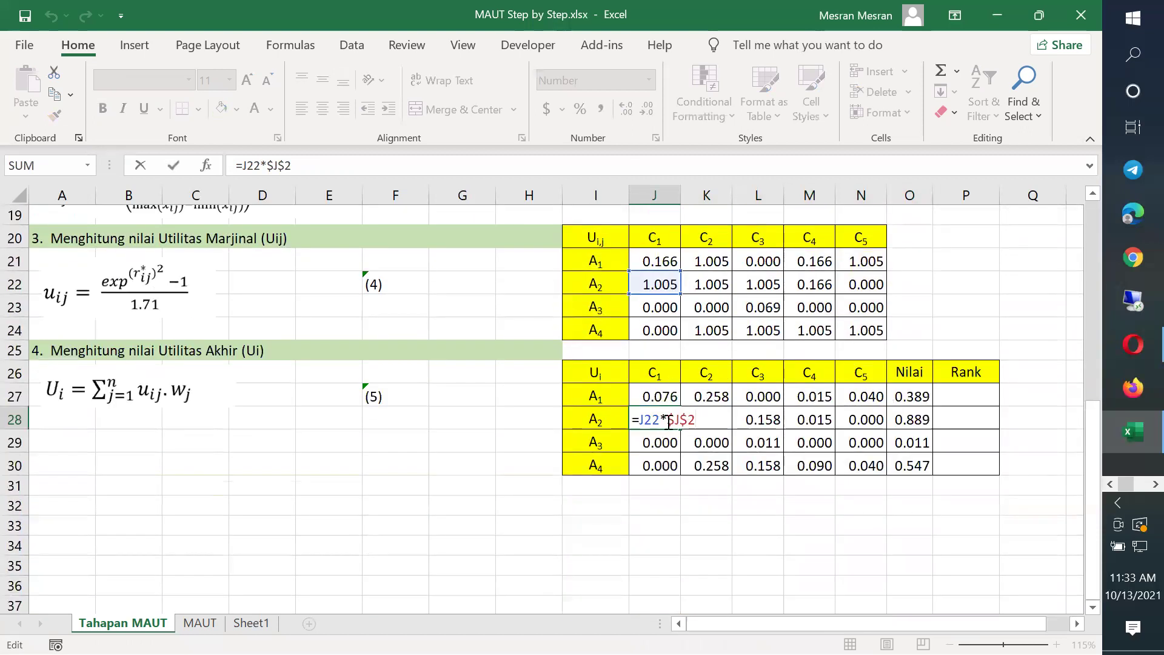
# Check which marginal utility and weight cells the formula in L28 references
pyautogui.click(763, 420)
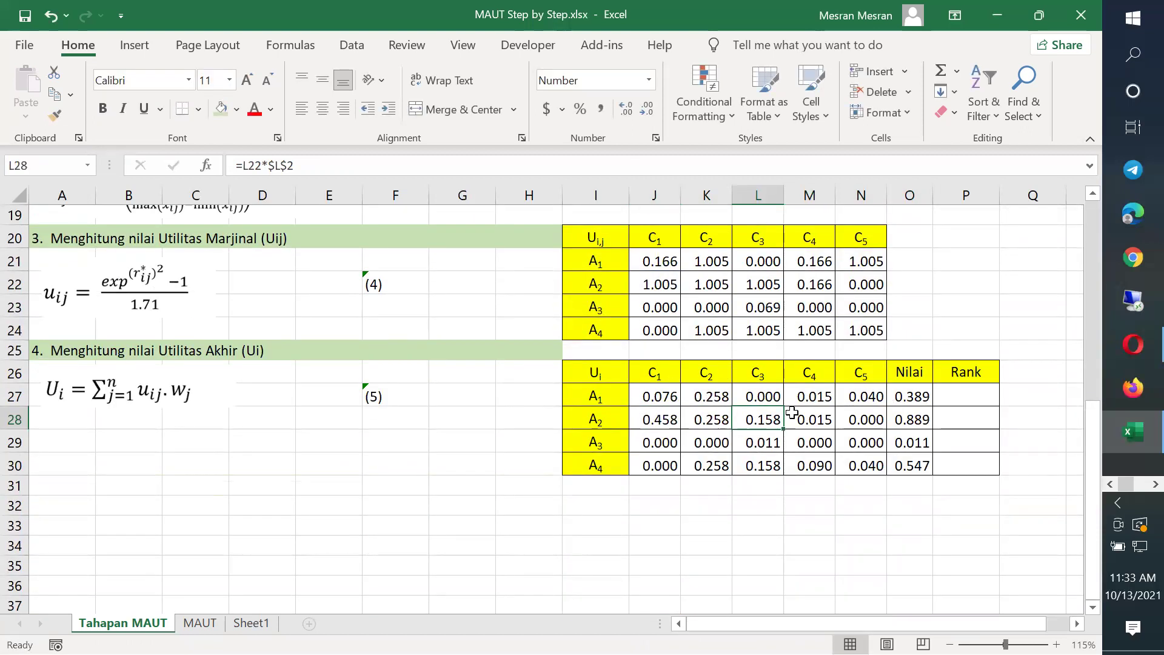
pyautogui.scroll(2, 776, 403)
pyautogui.press('F2')
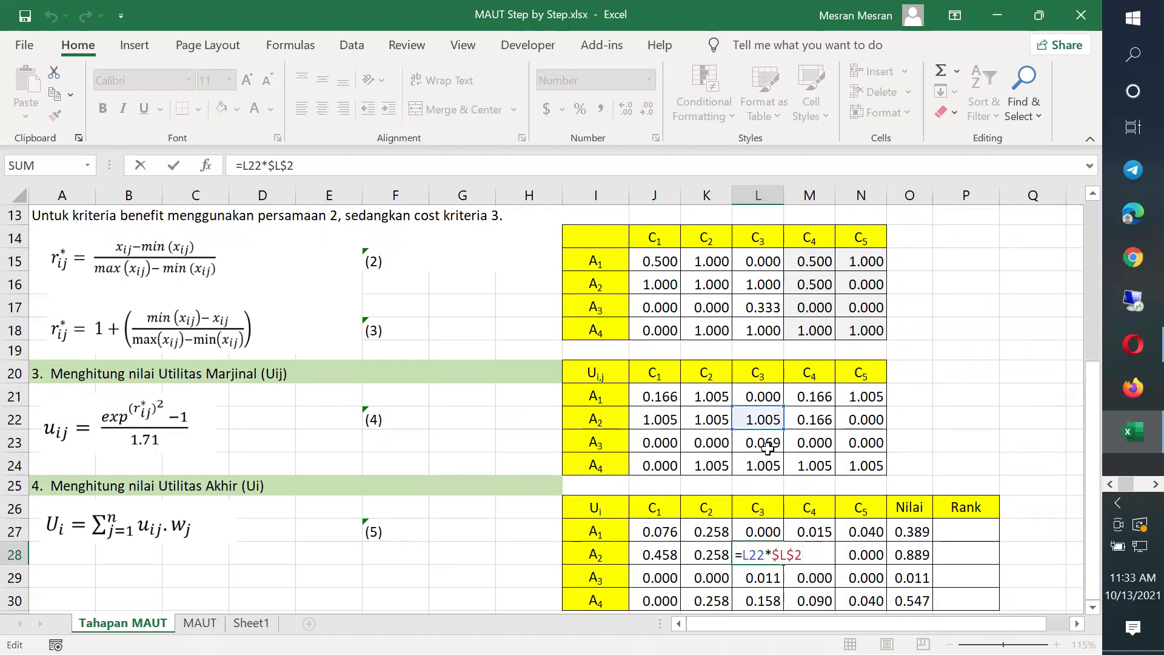
pyautogui.scroll(4, 765, 420)
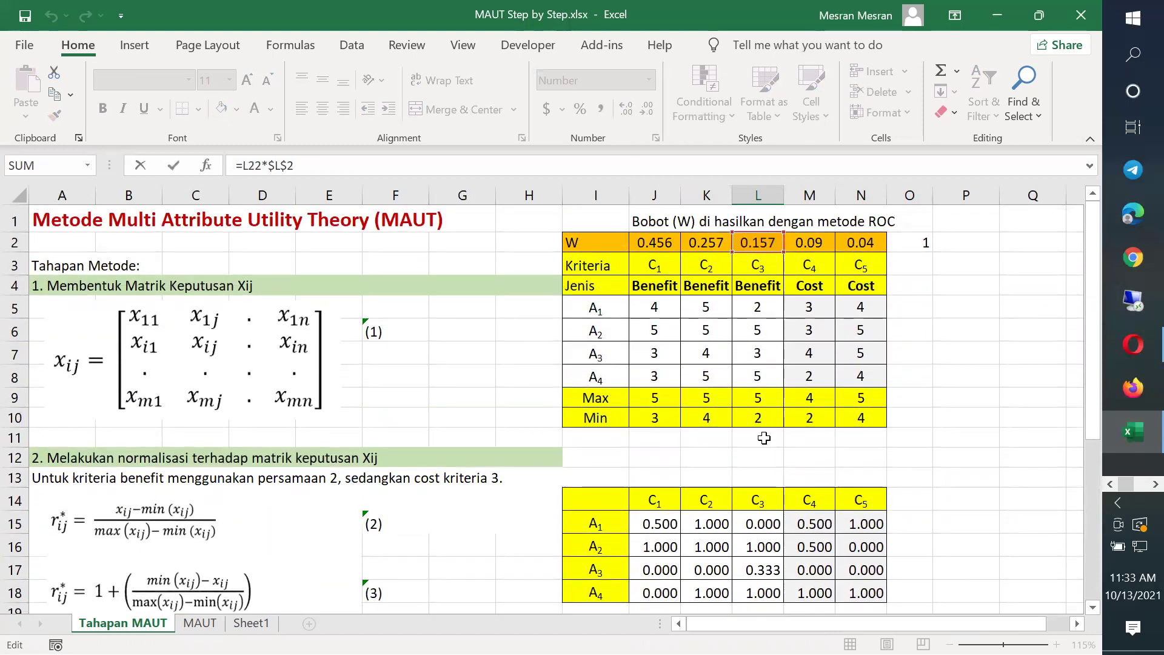
pyautogui.scroll(-5, 762, 437)
pyautogui.hotkey('ctrl', 'Return')
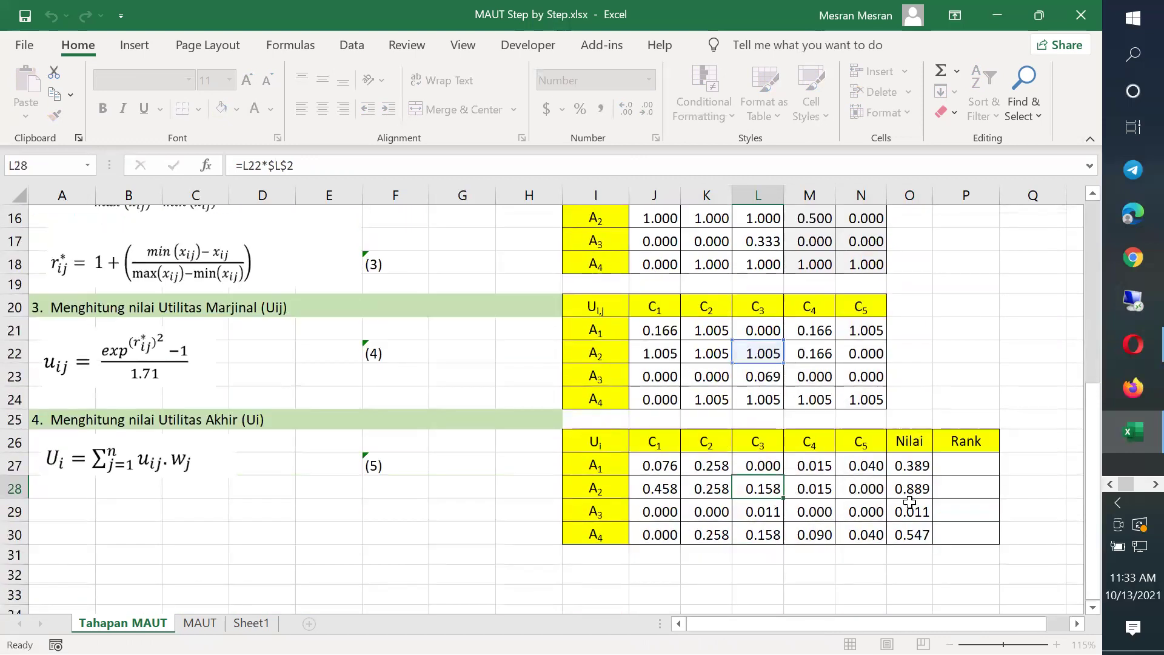
# Check the ranges summed by the Nilai formulas in O28, O29 and O30
pyautogui.click(909, 489)
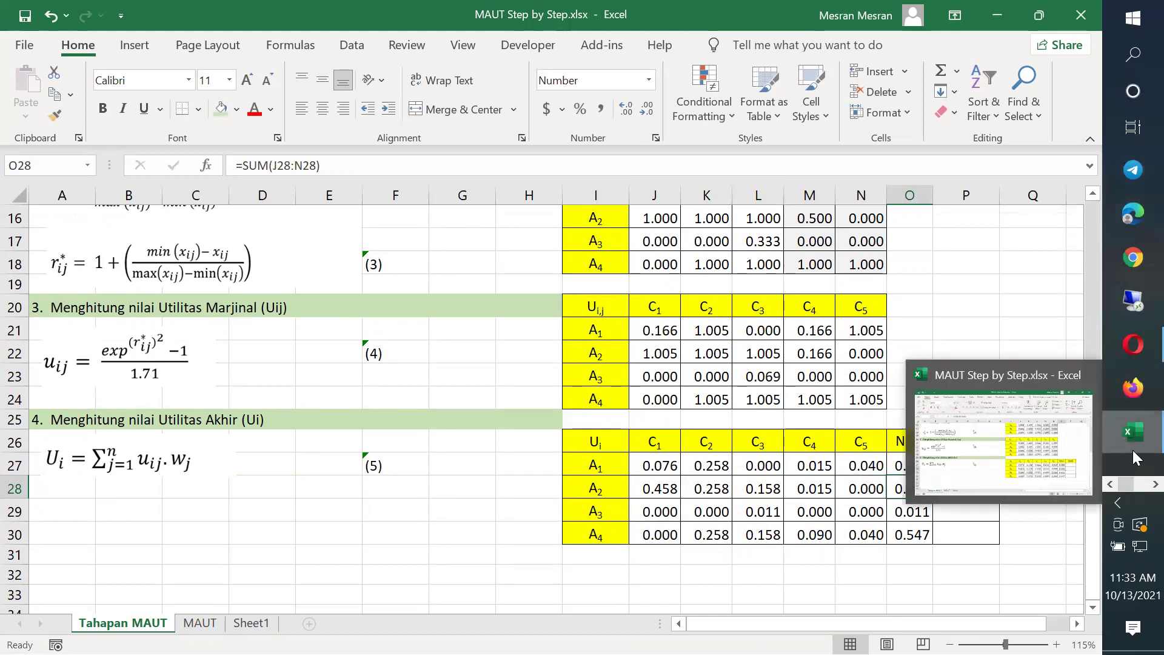
pyautogui.press('Left')
pyautogui.press('Right')
pyautogui.press('F2')
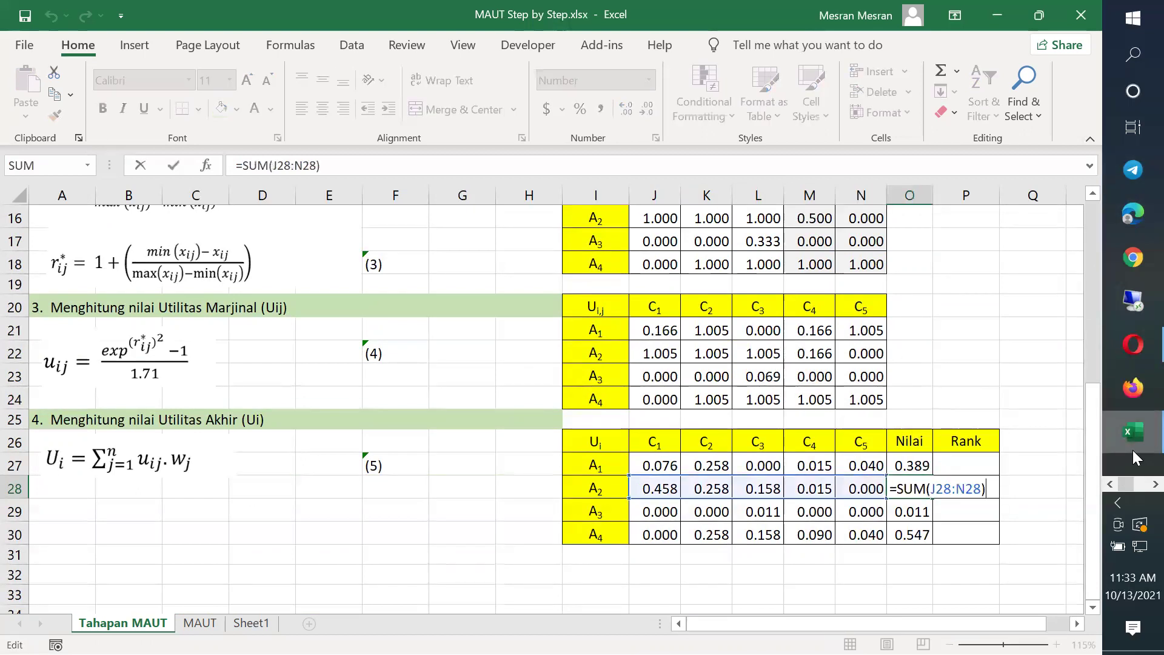
pyautogui.hotkey('ctrl', 'Return')
pyautogui.press('Down')
pyautogui.press('F2')
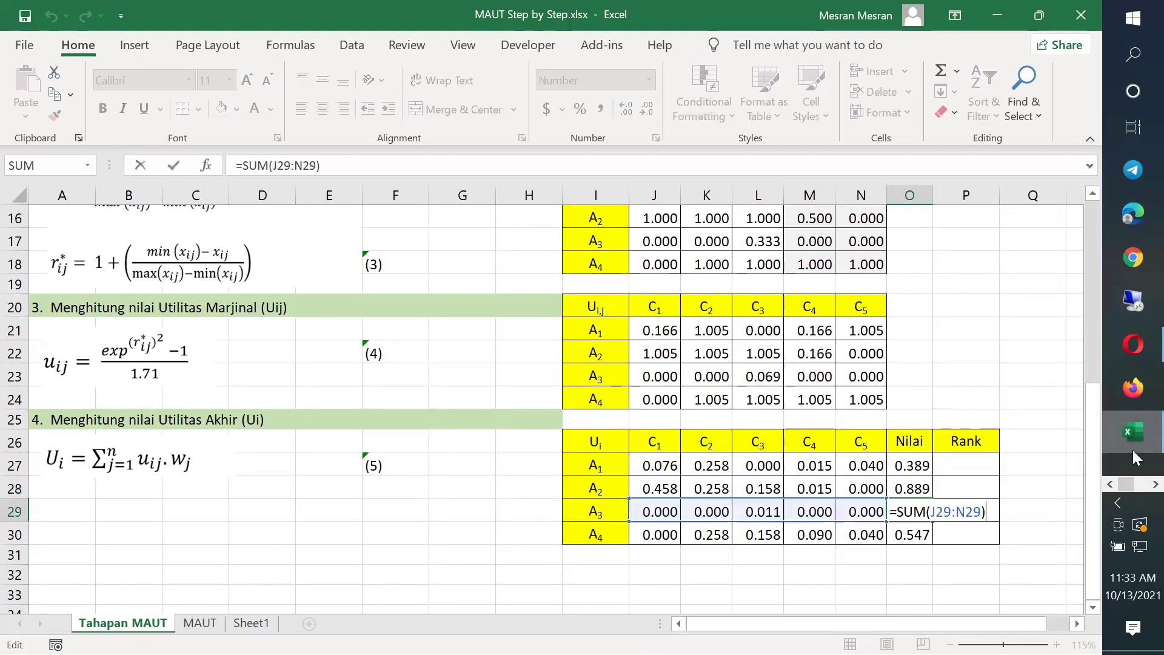
pyautogui.hotkey('ctrl', 'Return')
pyautogui.press('Down')
pyautogui.press('F2')
pyautogui.hotkey('ctrl', 'Return')
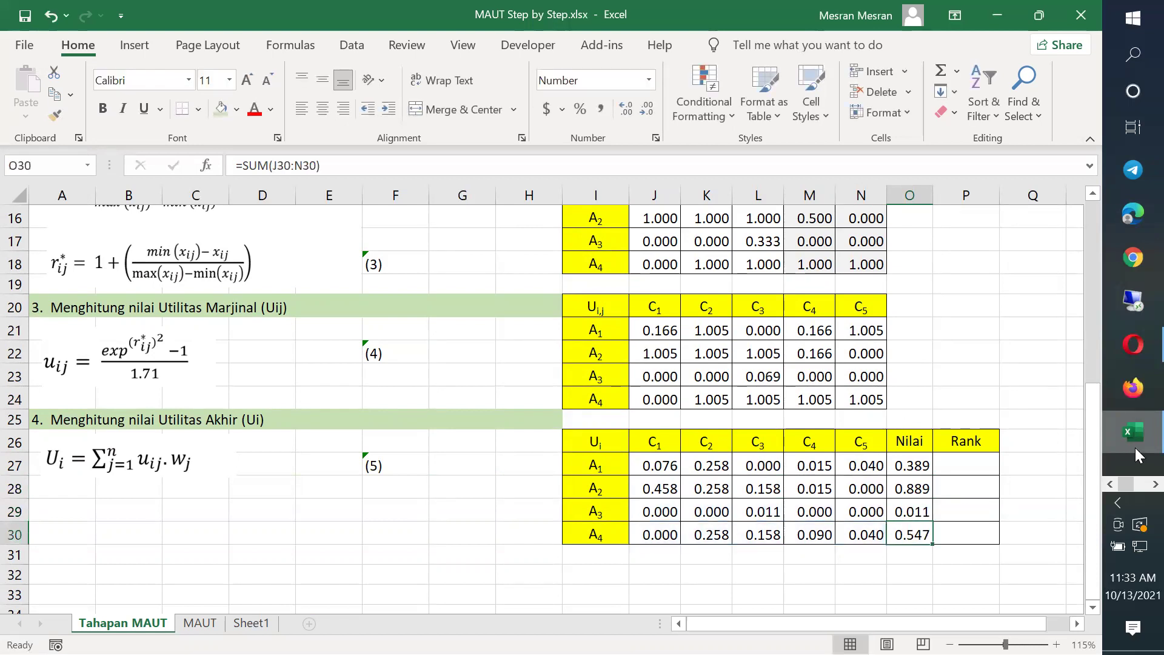
# Review the weighted utilities in J27:N30 along with the Nilai and Rank columns
pyautogui.click(673, 449)
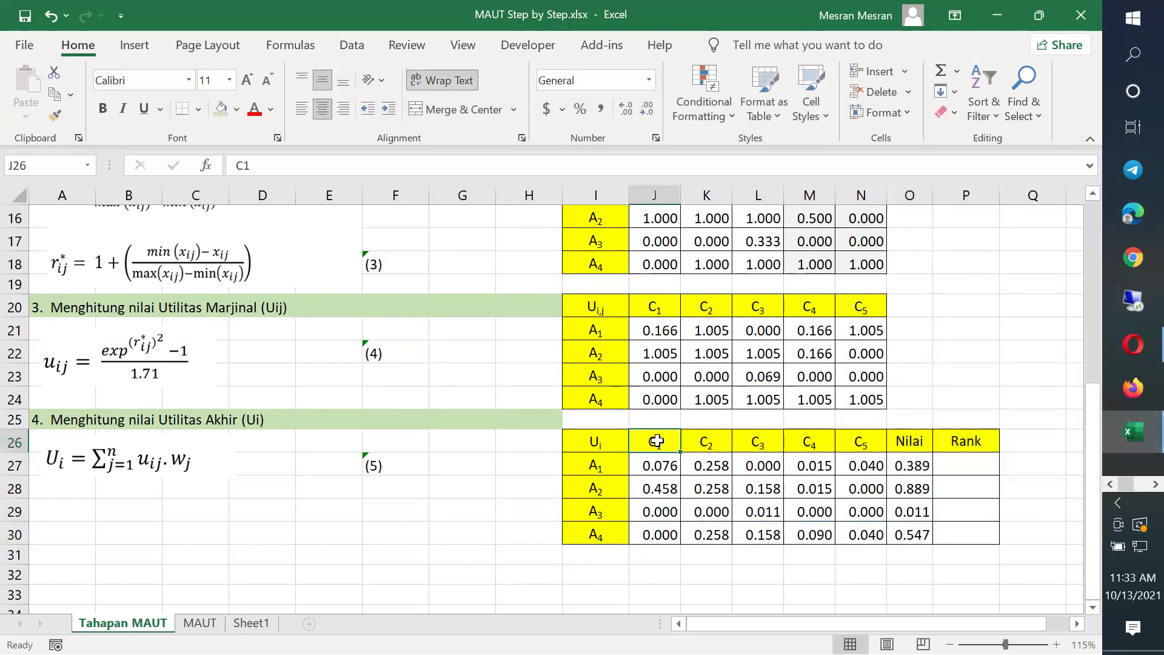
pyautogui.click(873, 447)
pyautogui.moveTo(662, 467); pyautogui.dragTo(859, 534)
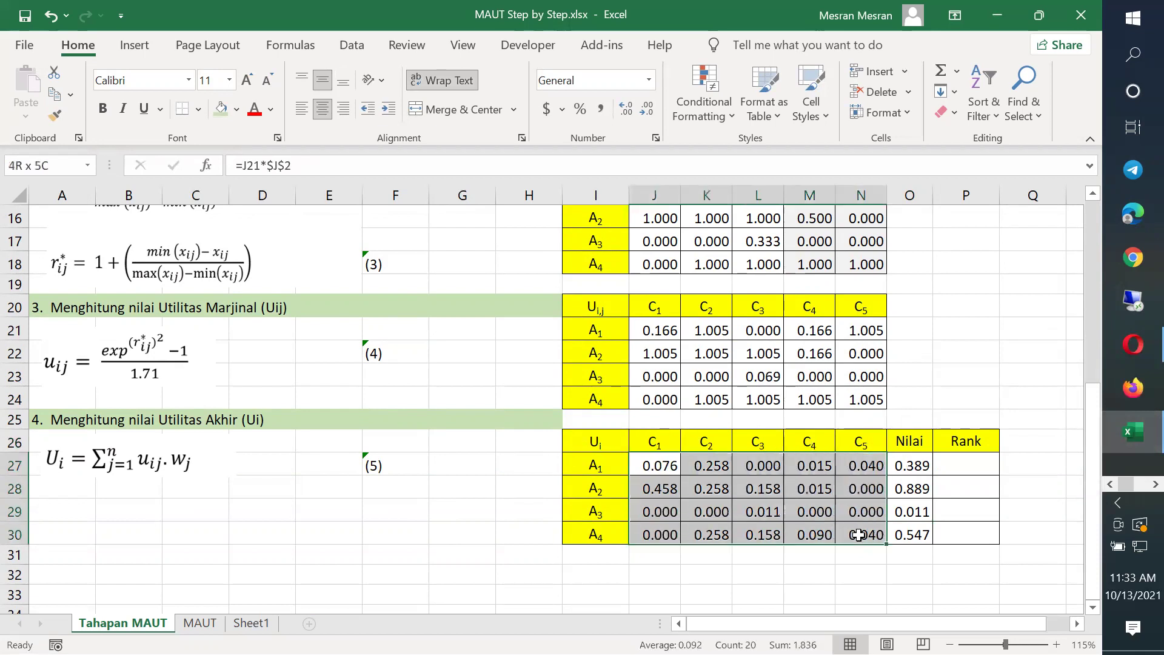
pyautogui.click(919, 470)
pyautogui.click(976, 541)
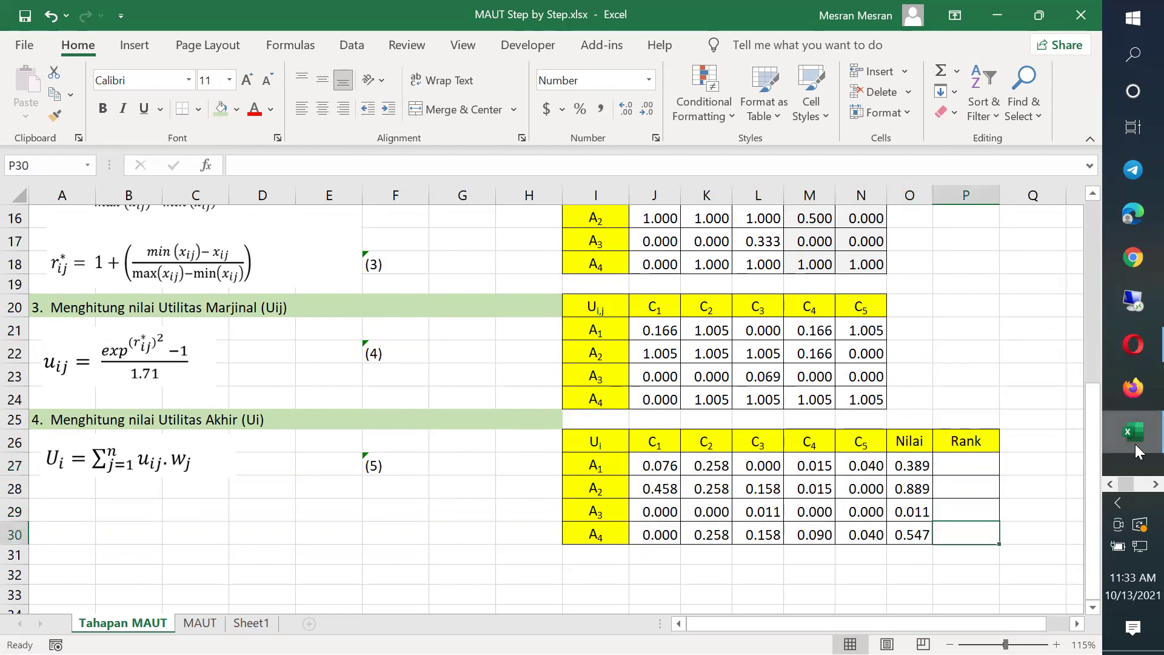
# Enter rank 1 for alternative A2 in cell P28 of the Rank column
pyautogui.press('Up')
pyautogui.press('Up')
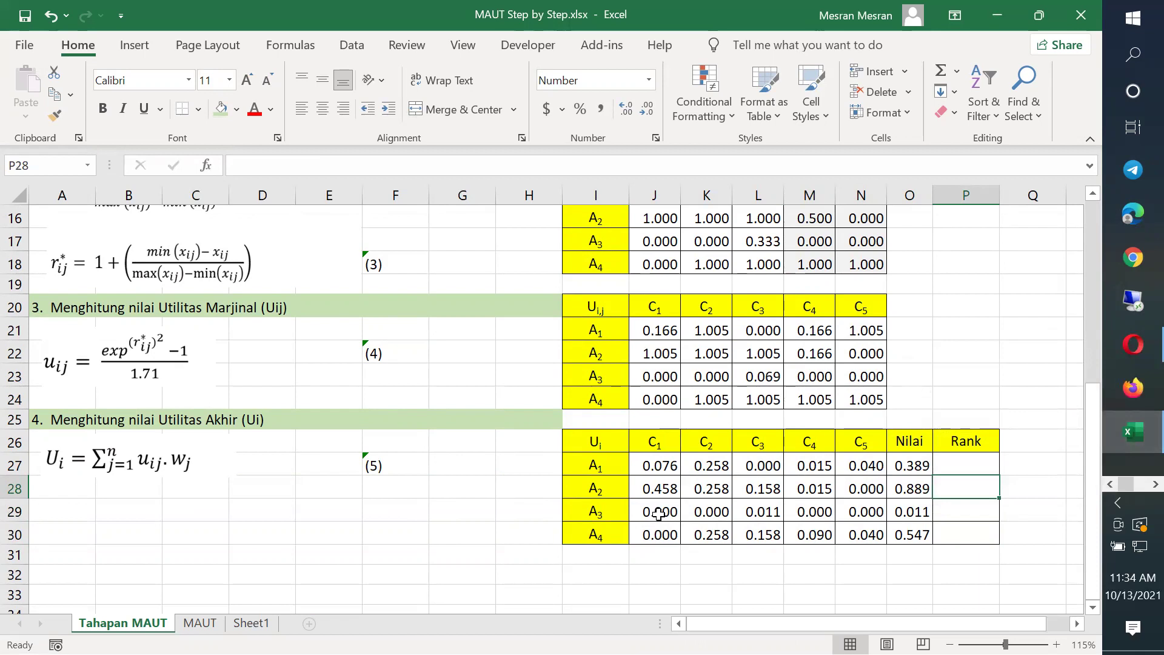
pyautogui.scroll(5, 497, 514)
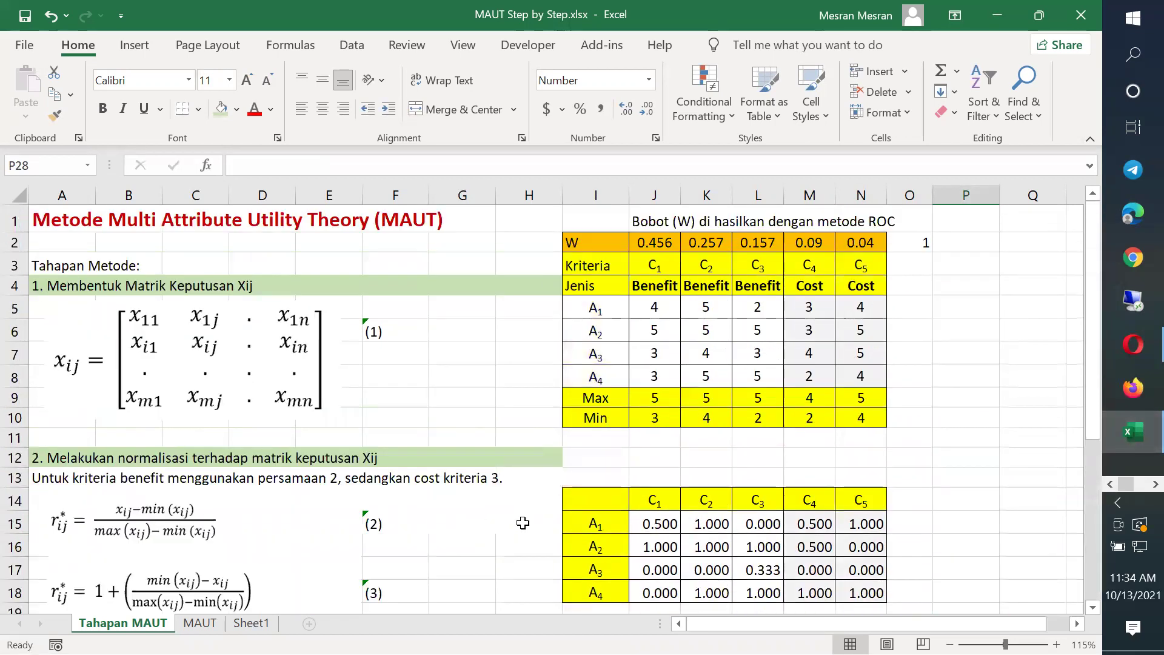
pyautogui.scroll(-4, 855, 412)
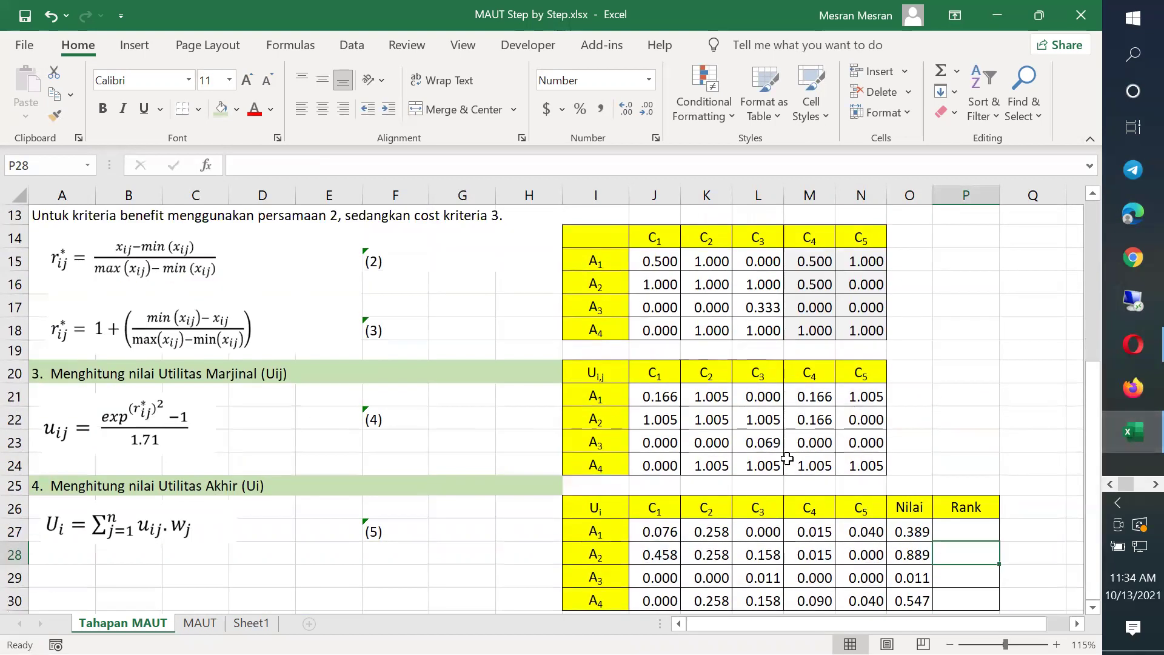
pyautogui.scroll(-1, 849, 425)
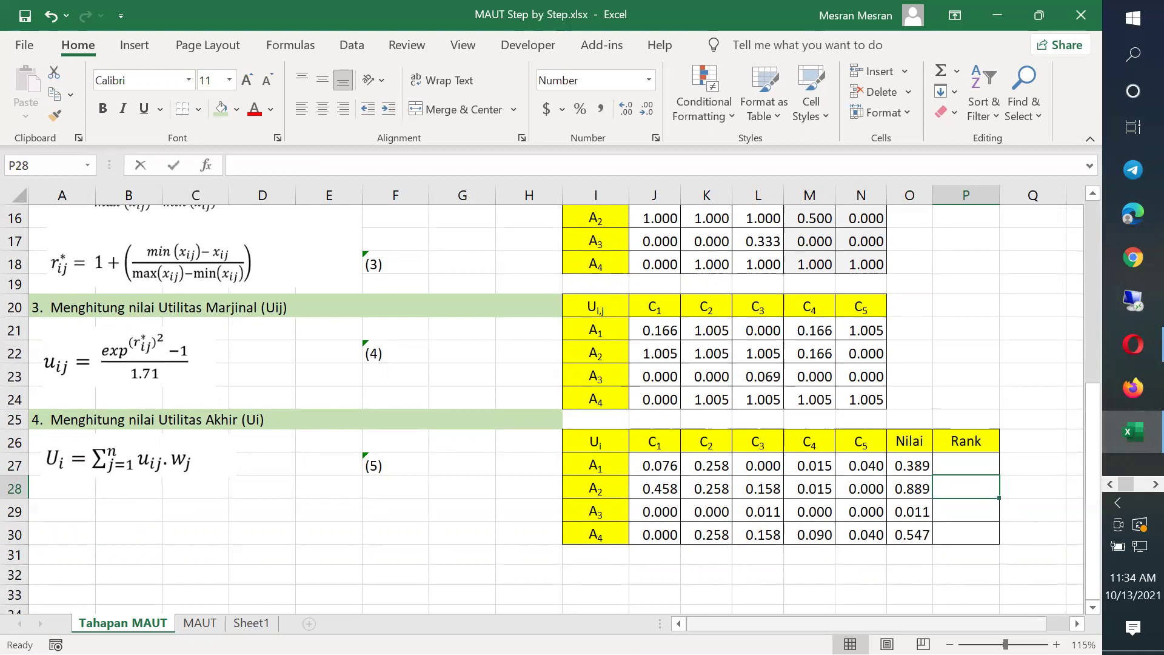
pyautogui.write('1')
pyautogui.press('Return')
# Enter rank 2 for A4 in P30, rank 3 for A1 in P27 and rank 4 for A3 in P29
pyautogui.press('Down')
pyautogui.press('Up')
pyautogui.press('Up')
pyautogui.press('Right')
pyautogui.press('Left')
pyautogui.click(966, 534)
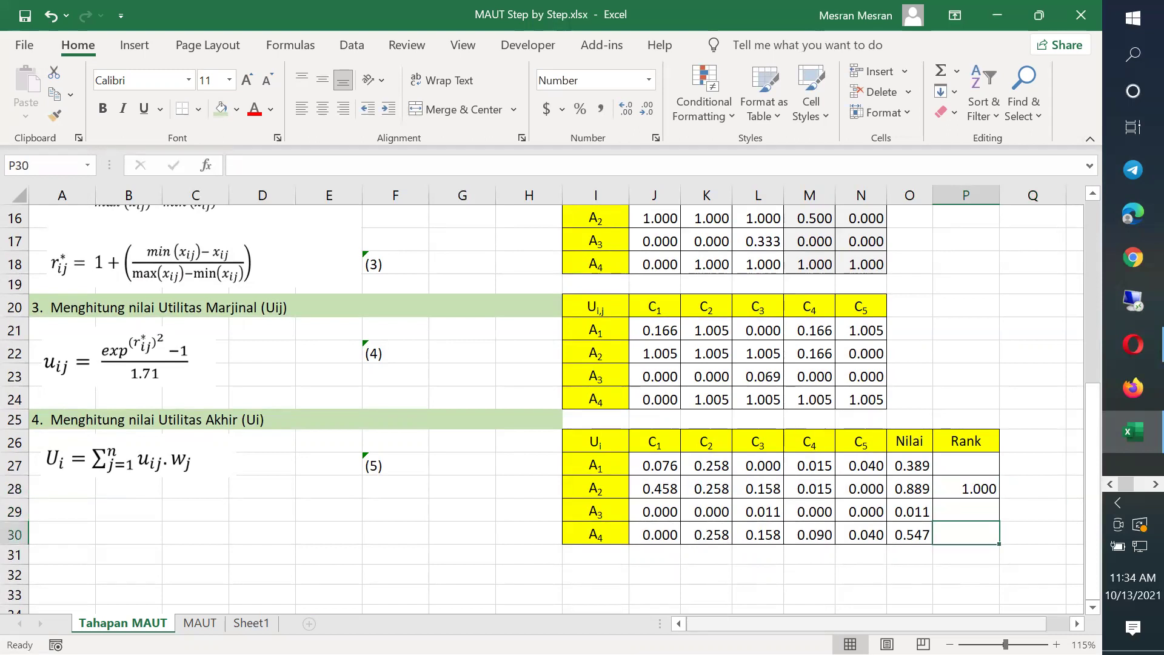
pyautogui.write('2')
pyautogui.press('Up')
pyautogui.press('Up')
pyautogui.press('Up')
pyautogui.write('3')
pyautogui.press('Down')
pyautogui.press('Down')
pyautogui.write('4')
pyautogui.press('Return')
# Format the ranks in P27:P30 with no decimal places and centre them horizontally
pyautogui.hotkey('shift', 'Up')
pyautogui.hotkey('shift', 'Up')
pyautogui.hotkey('shift', 'Up')
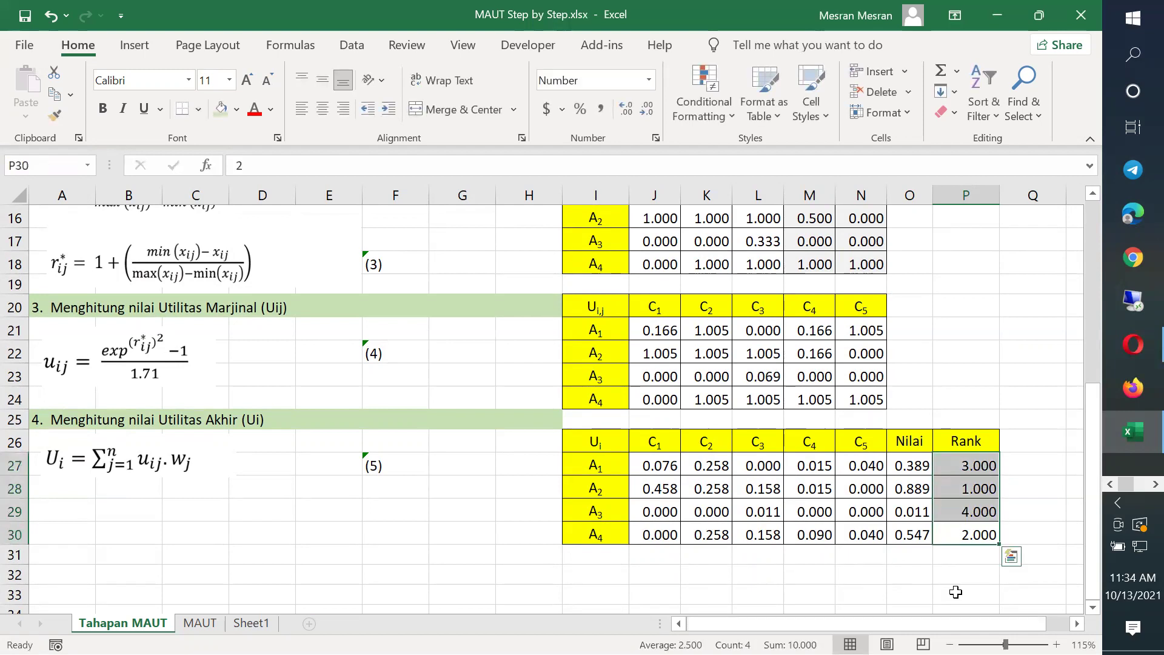
pyautogui.click(642, 114)
pyautogui.click(642, 114)
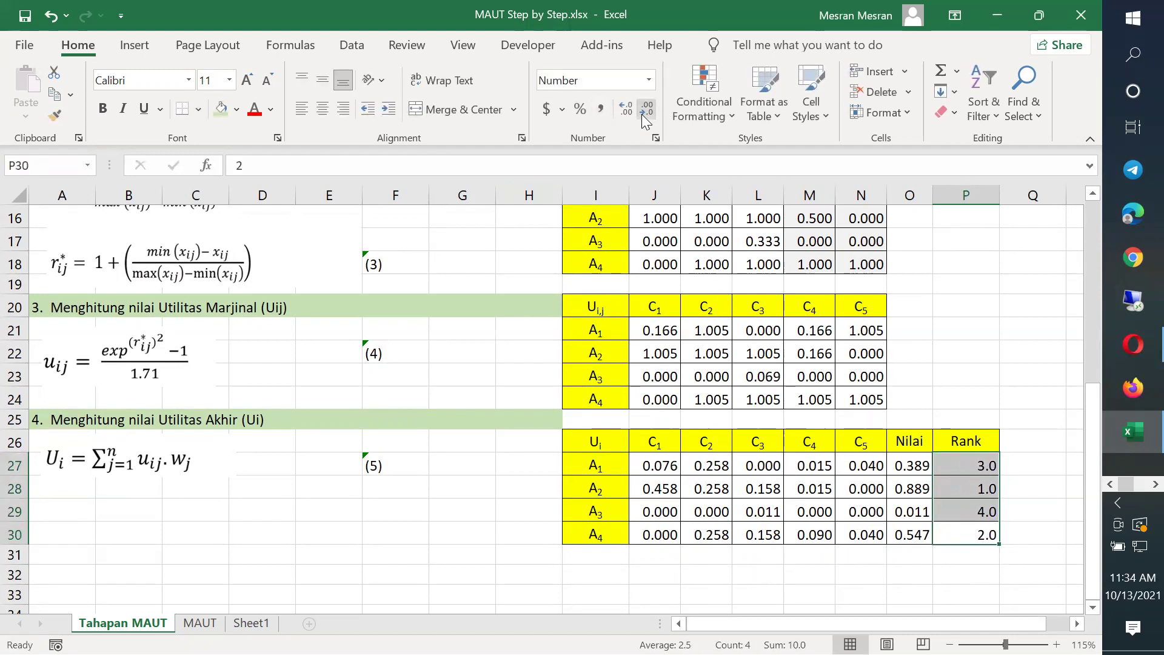
pyautogui.click(642, 112)
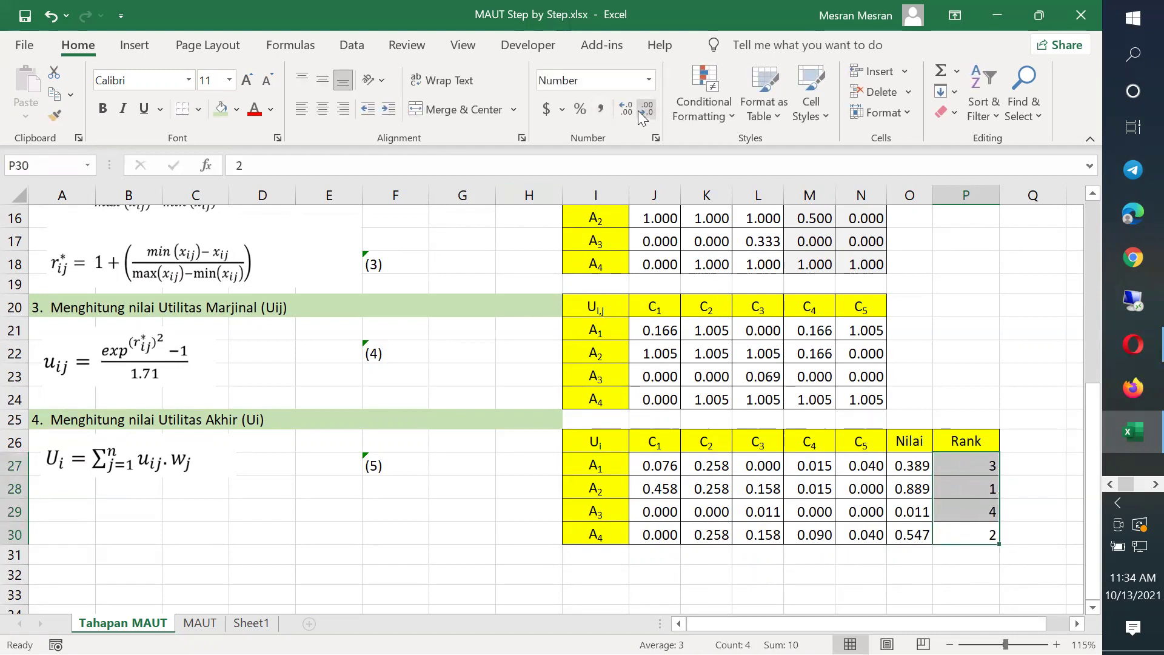
pyautogui.click(322, 109)
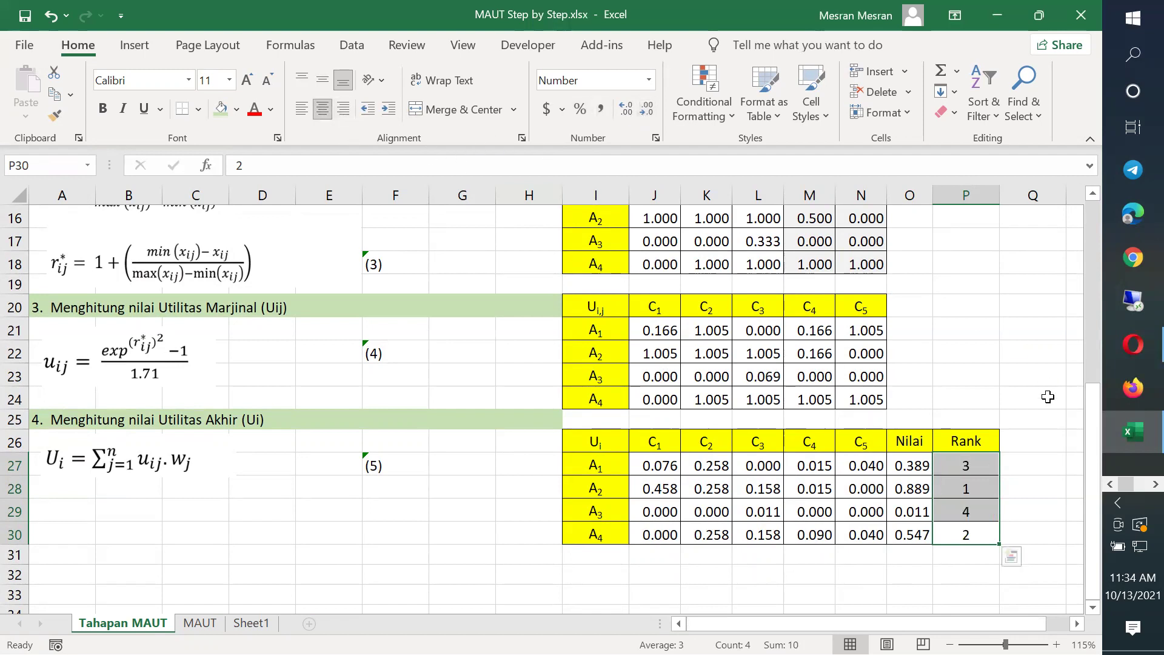
# Fill the Rank column P26:P30, including its header, with the standard orange colour
pyautogui.moveTo(966, 442); pyautogui.dragTo(967, 533)
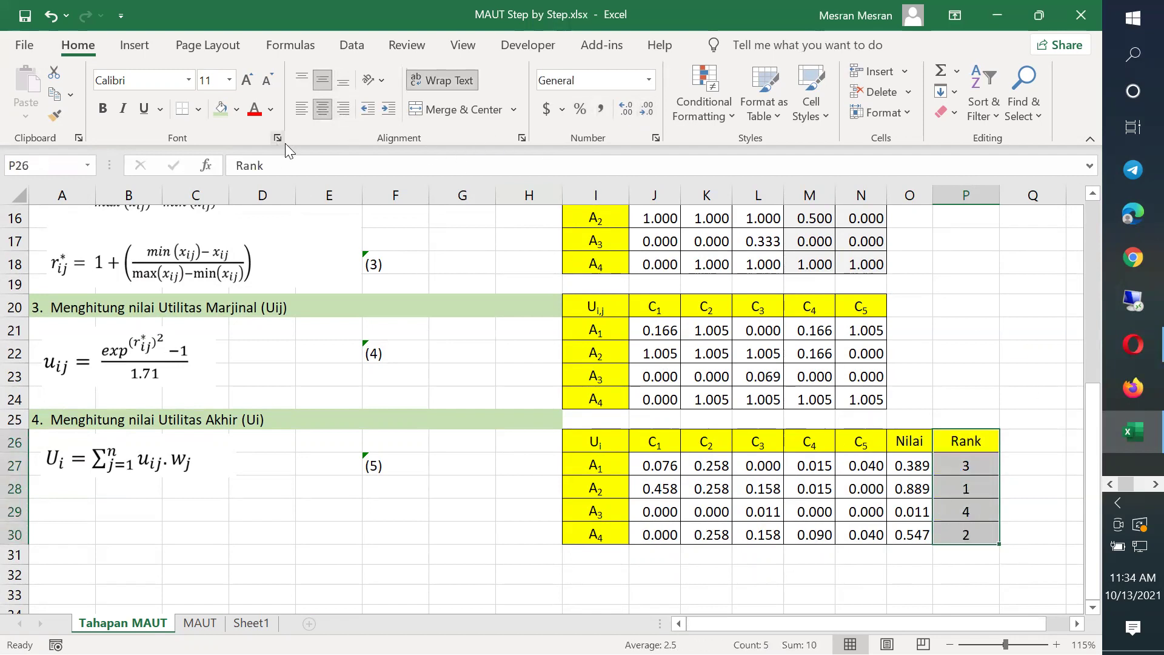
pyautogui.click(236, 110)
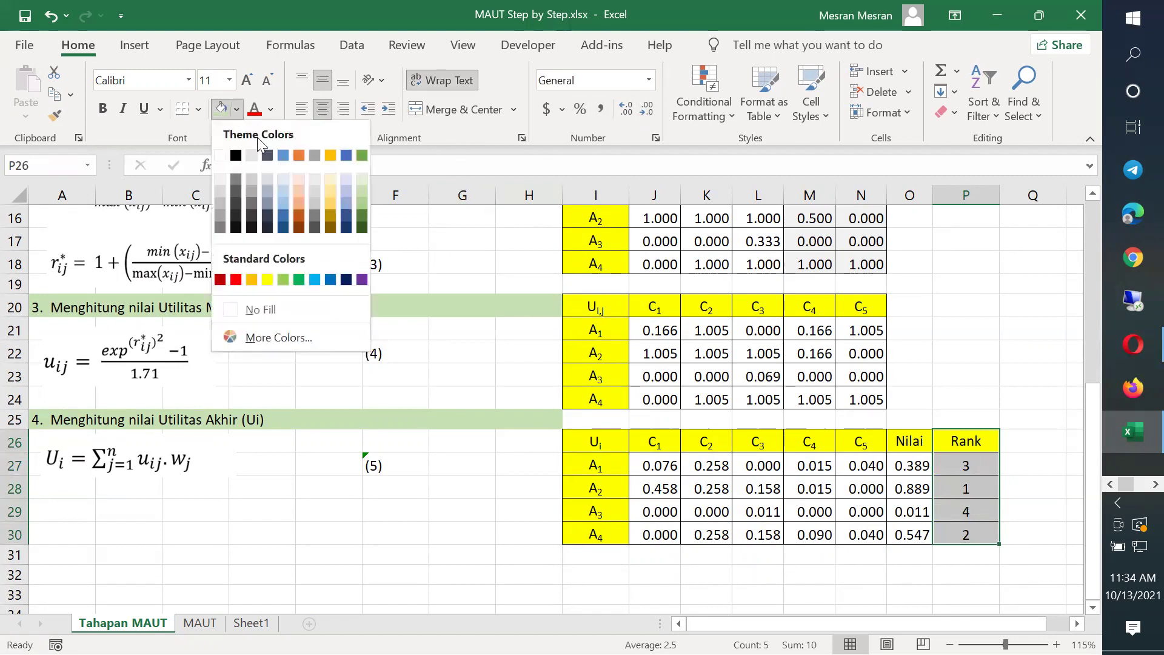
pyautogui.click(251, 278)
pyautogui.click(961, 463)
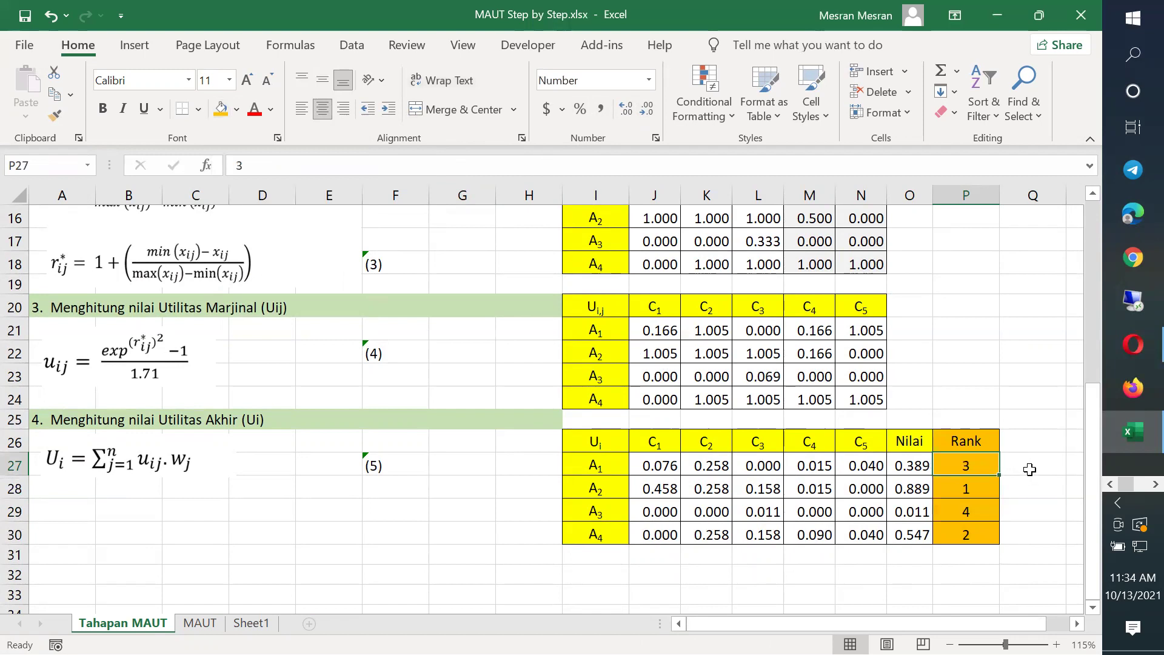
pyautogui.click(1030, 470)
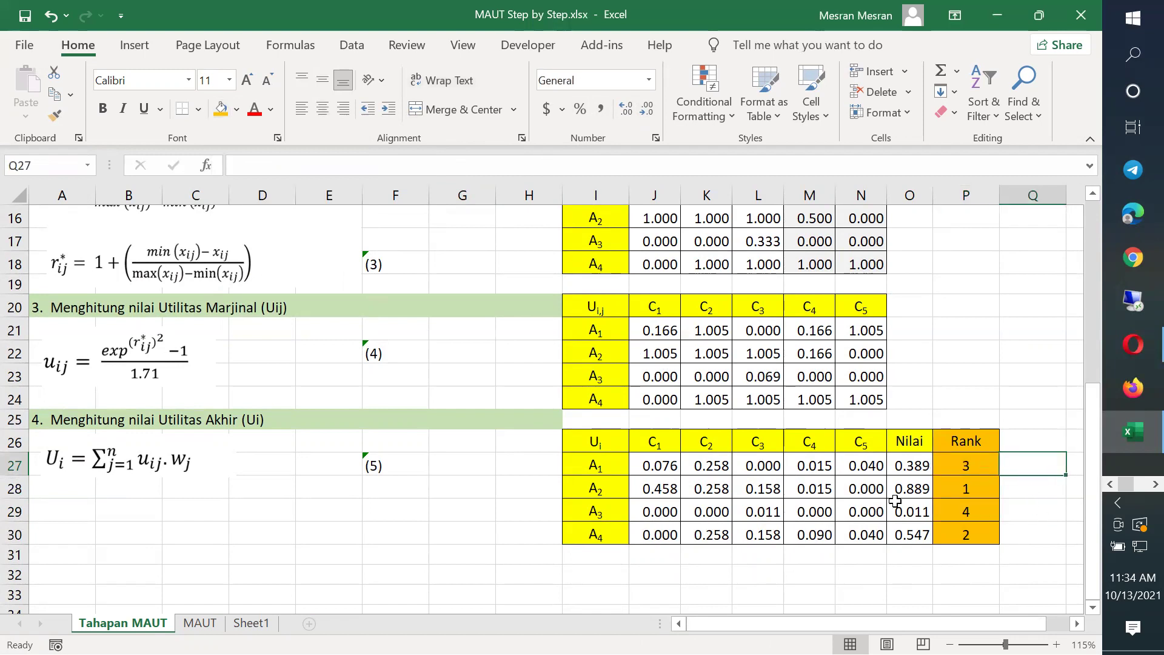
# Review the rank of each alternative in P27:P30 and look back over the MAUT stages up to the decision matrix
pyautogui.click(606, 491)
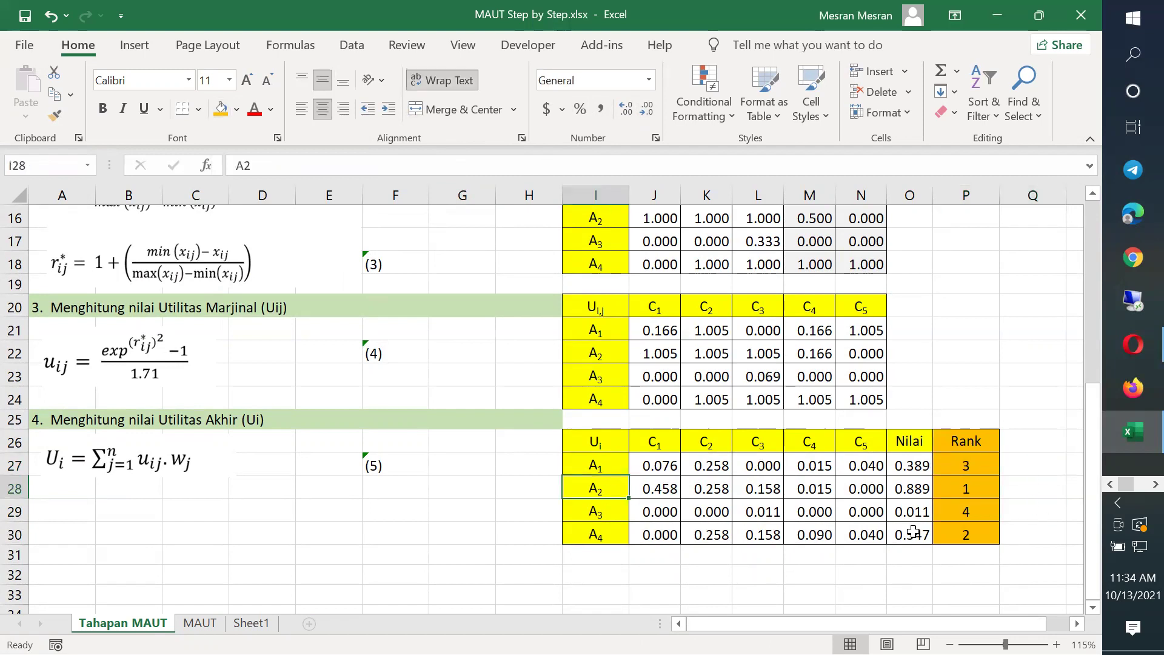
pyautogui.click(979, 487)
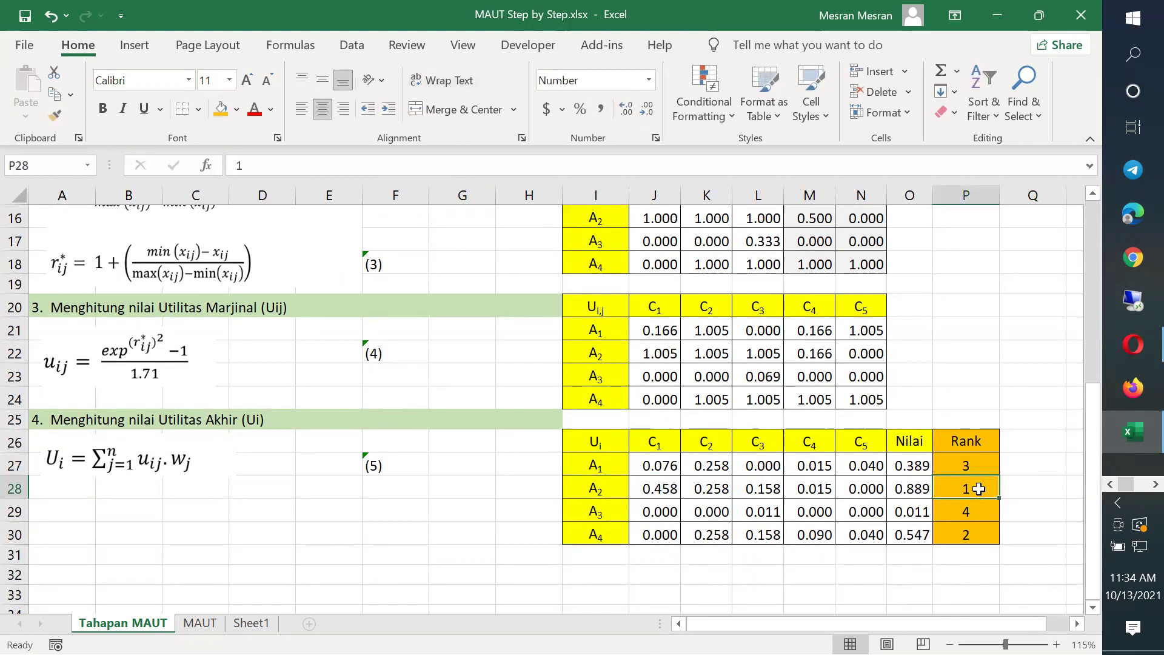
pyautogui.click(971, 537)
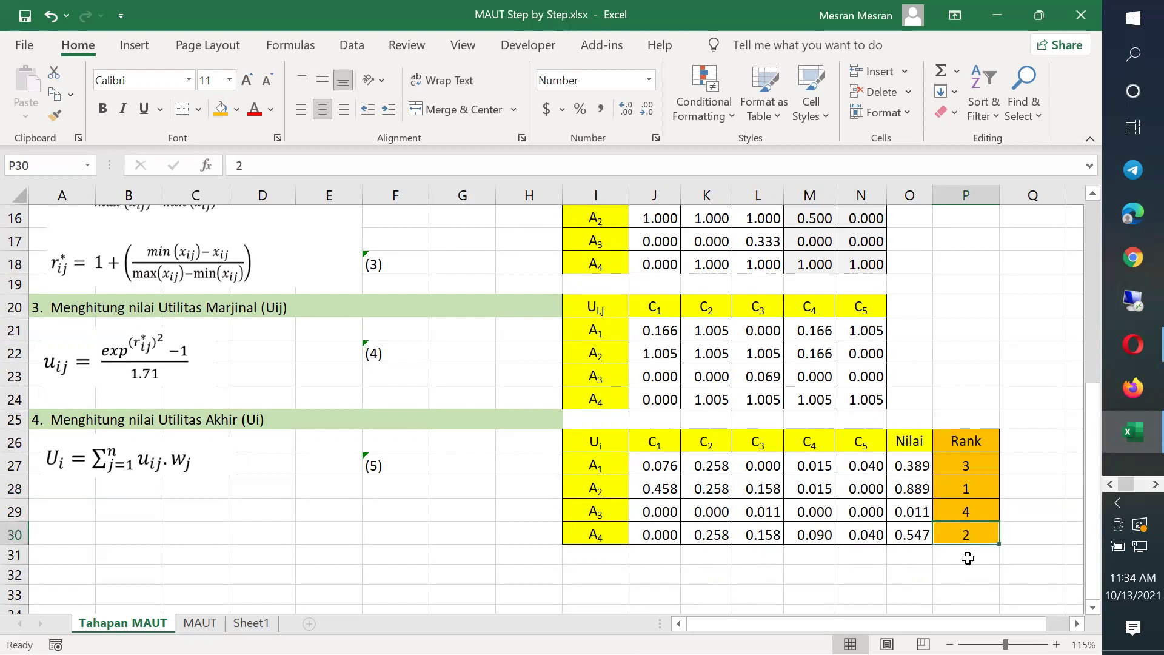
pyautogui.click(975, 465)
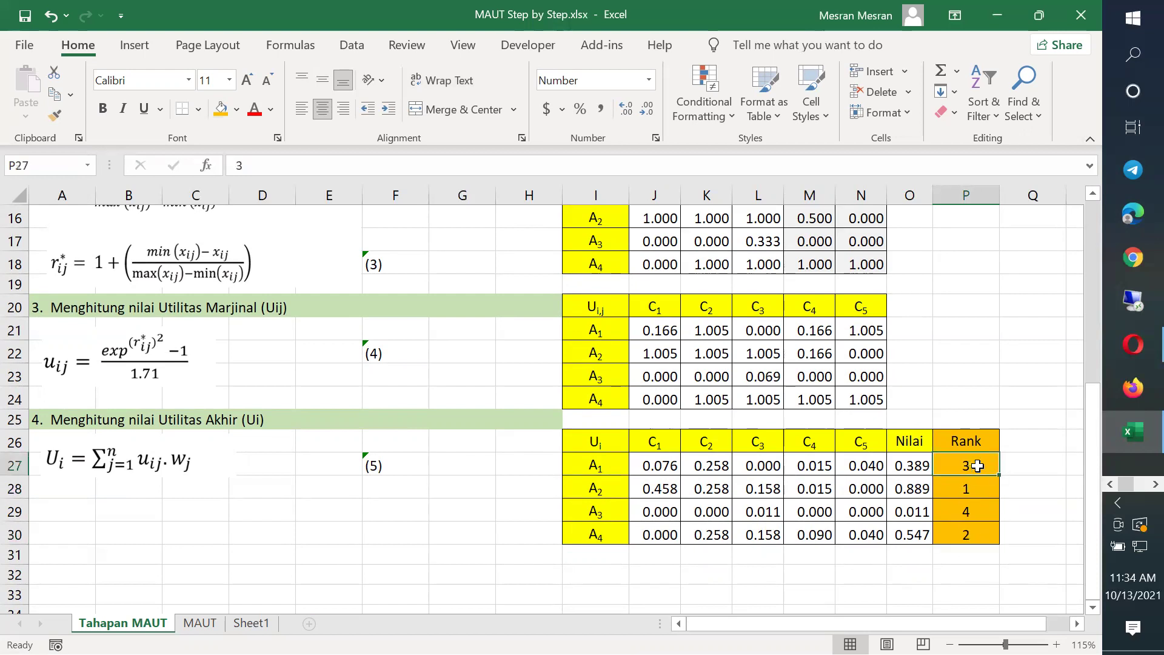
pyautogui.click(980, 509)
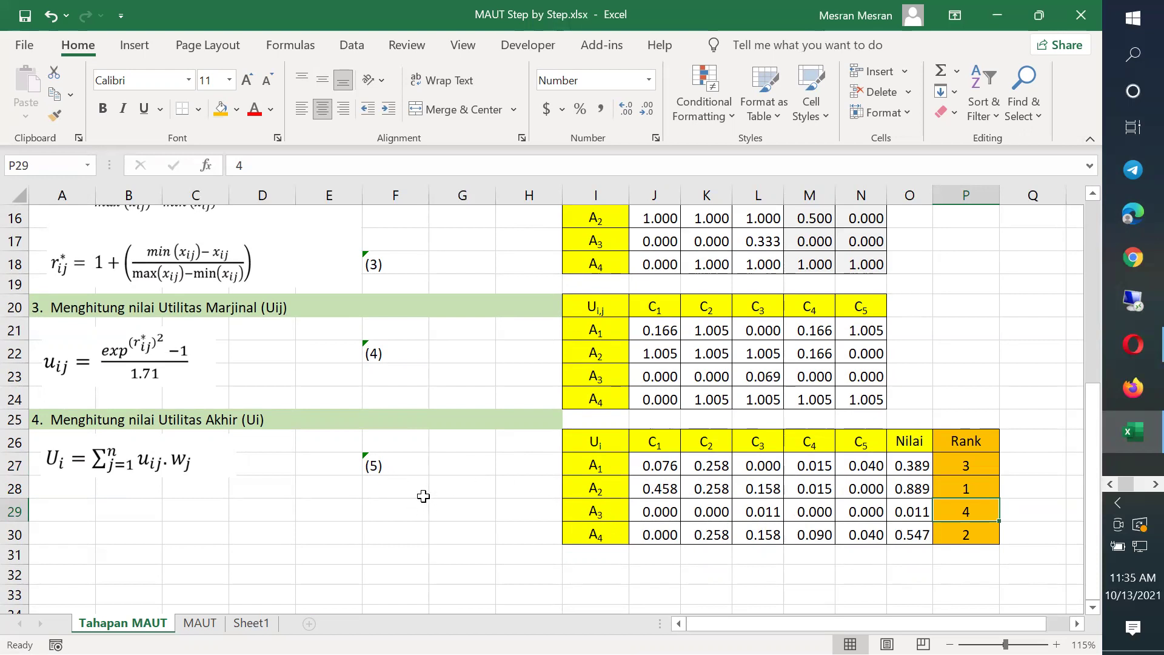
pyautogui.scroll(5, 423, 496)
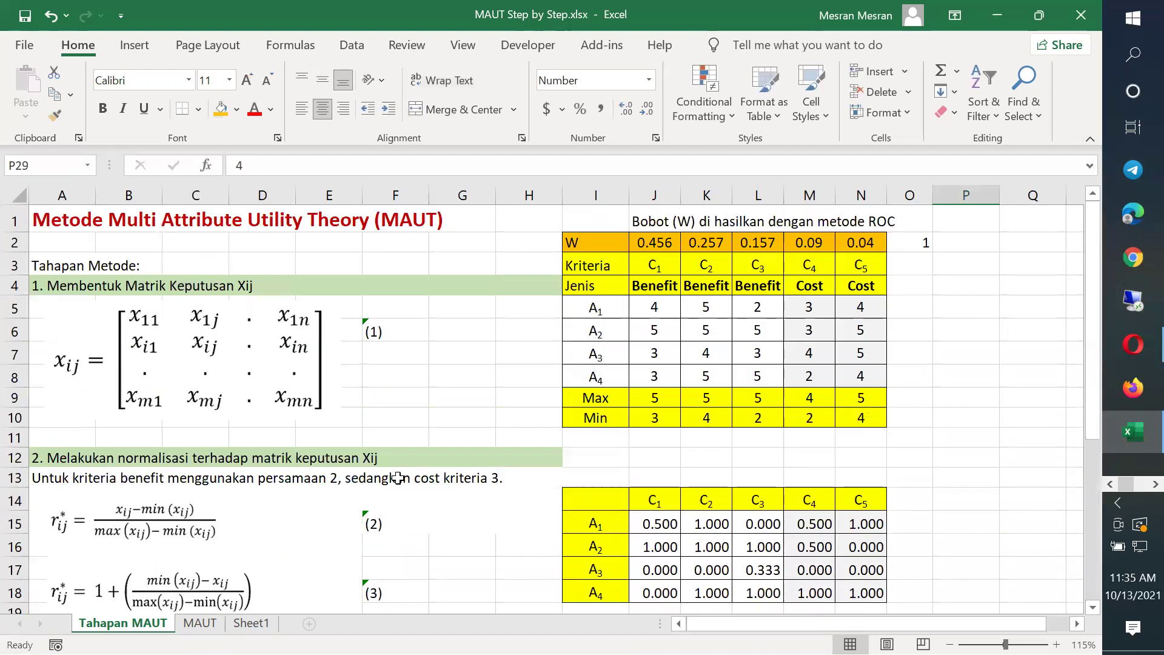
pyautogui.scroll(-5, 394, 480)
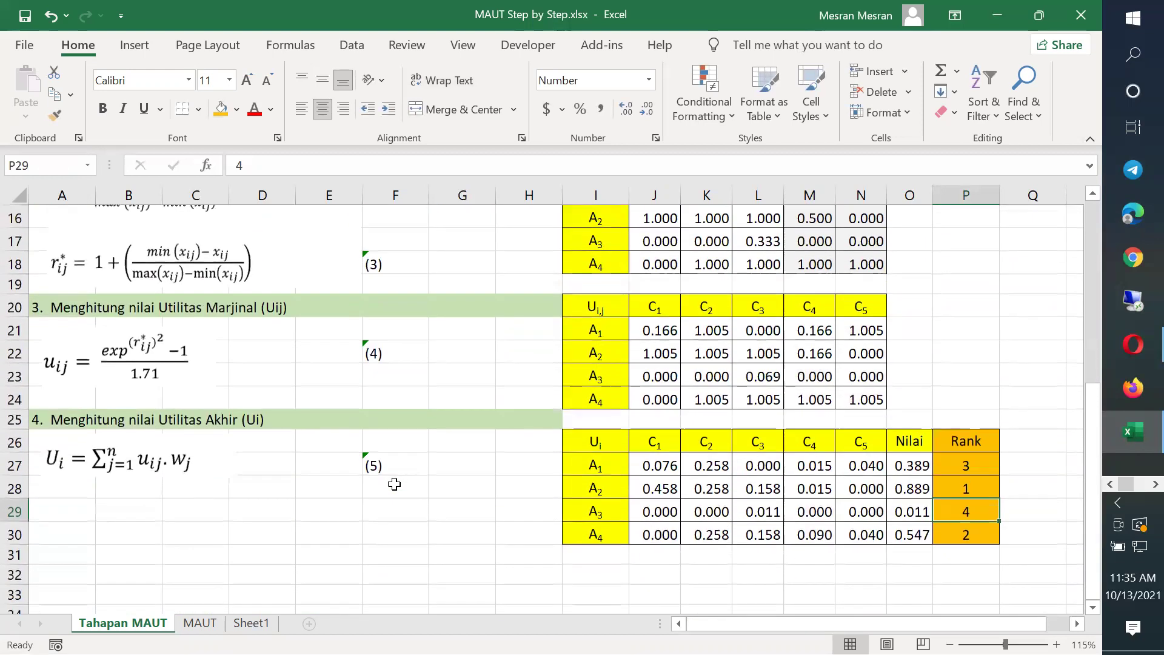
pyautogui.scroll(2, 395, 488)
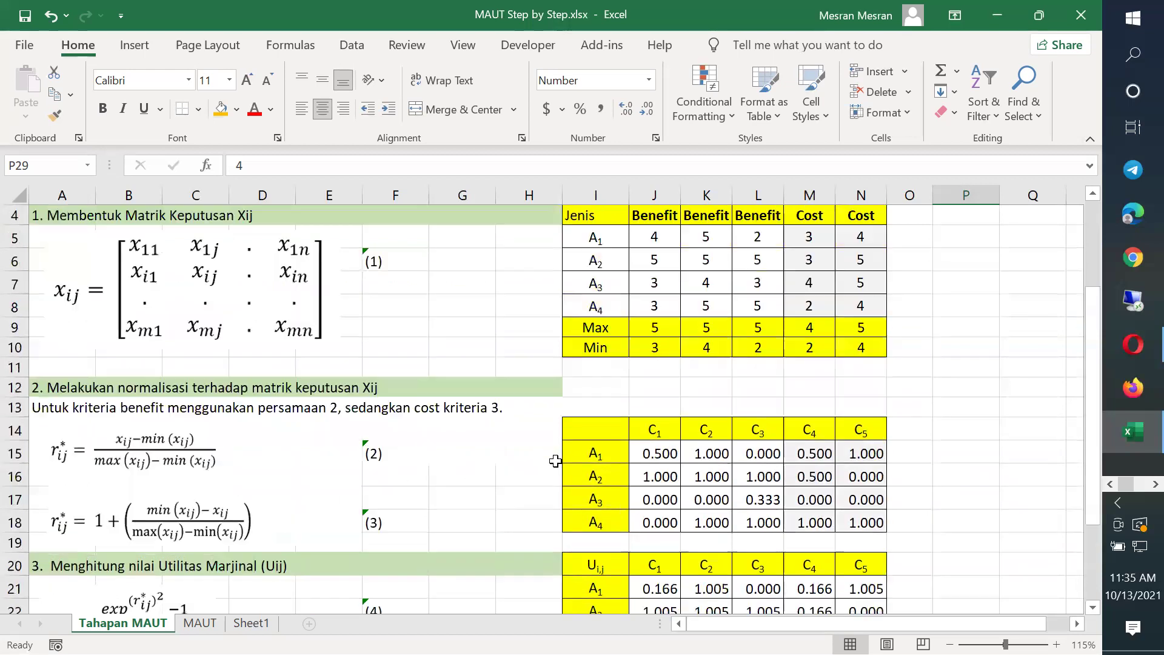
pyautogui.scroll(3, 556, 461)
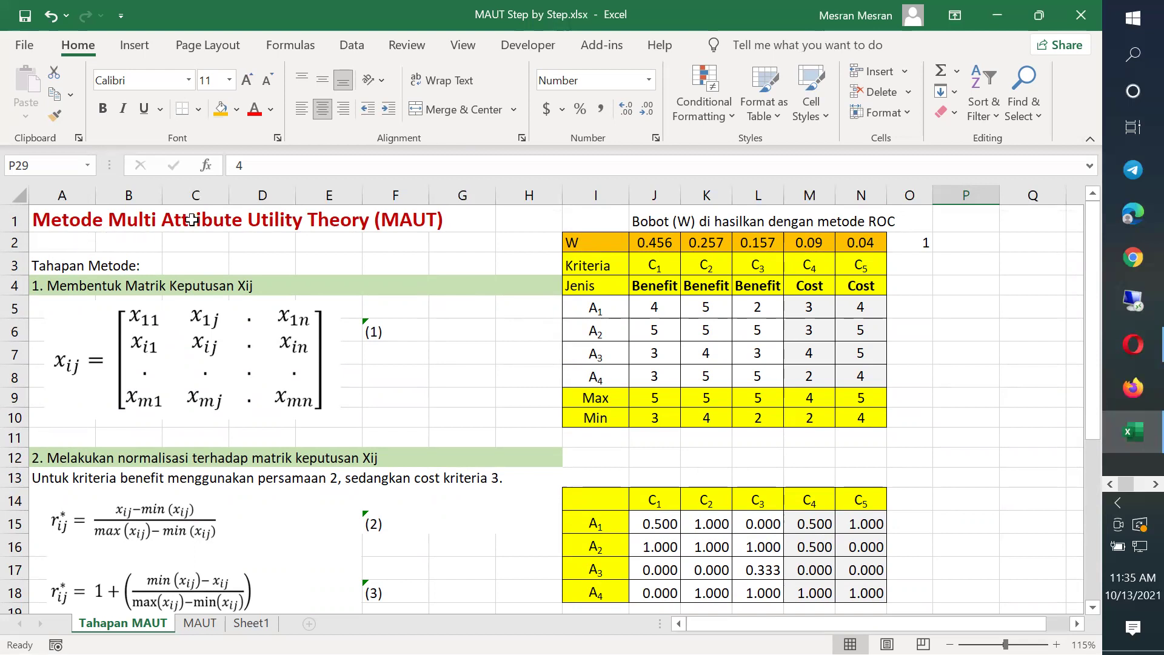
# Change the abbreviation in the A1 title so it reads "Metode Multi Attribute Utility Theory (MAVT)"
pyautogui.click(78, 236)
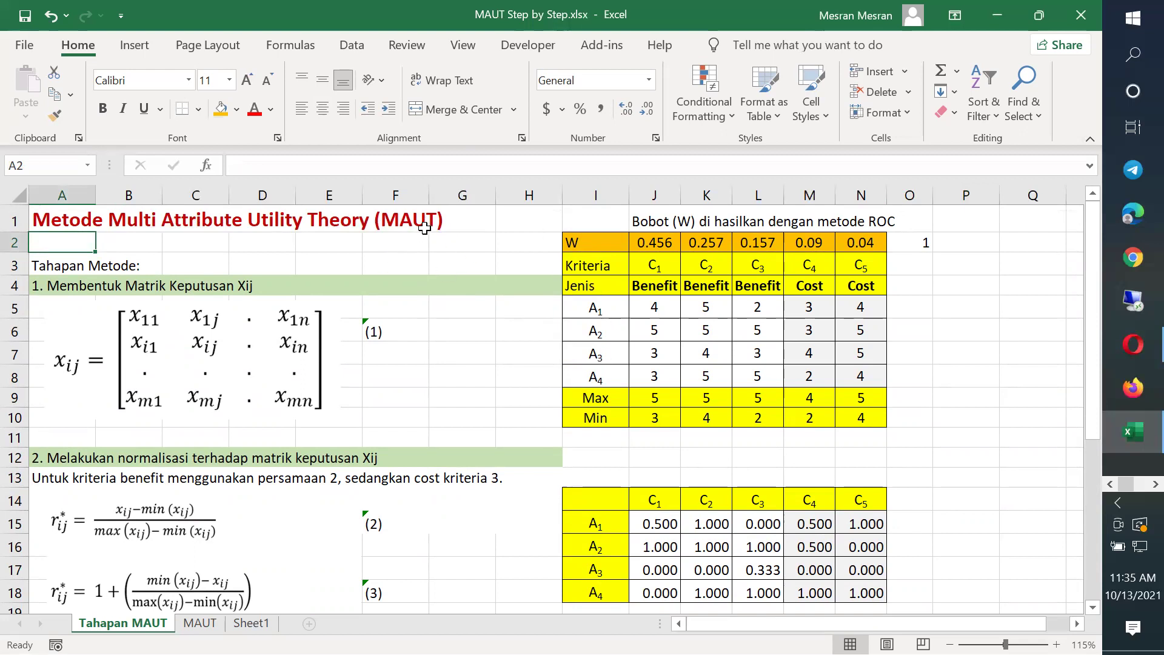
pyautogui.click(63, 219)
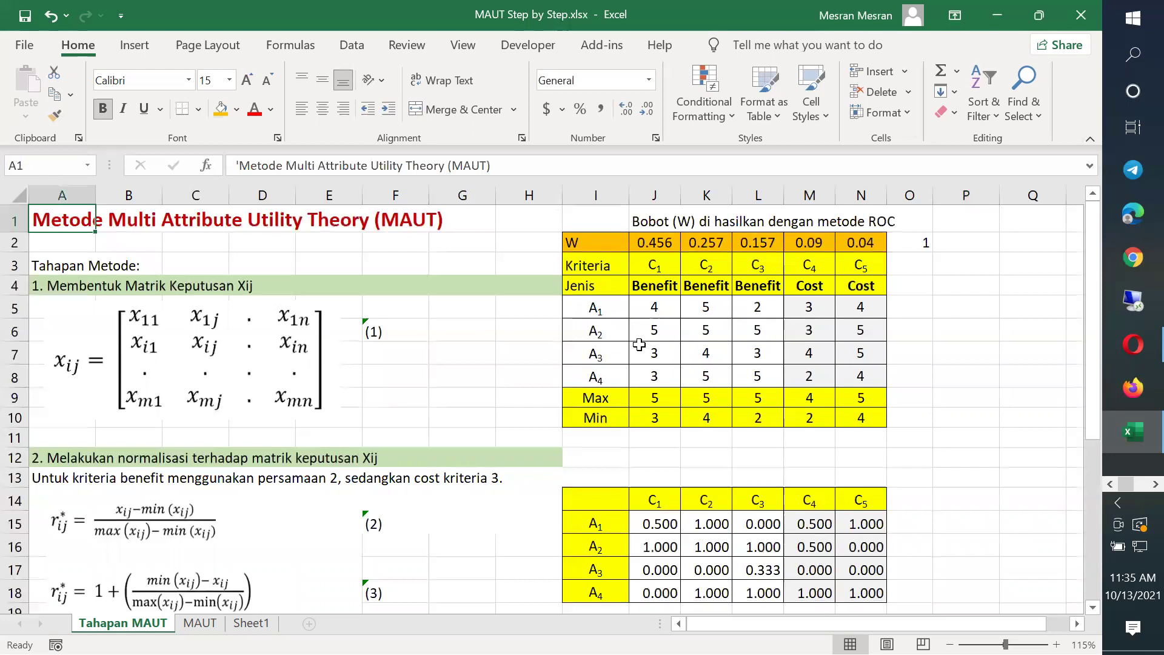
pyautogui.press('F2')
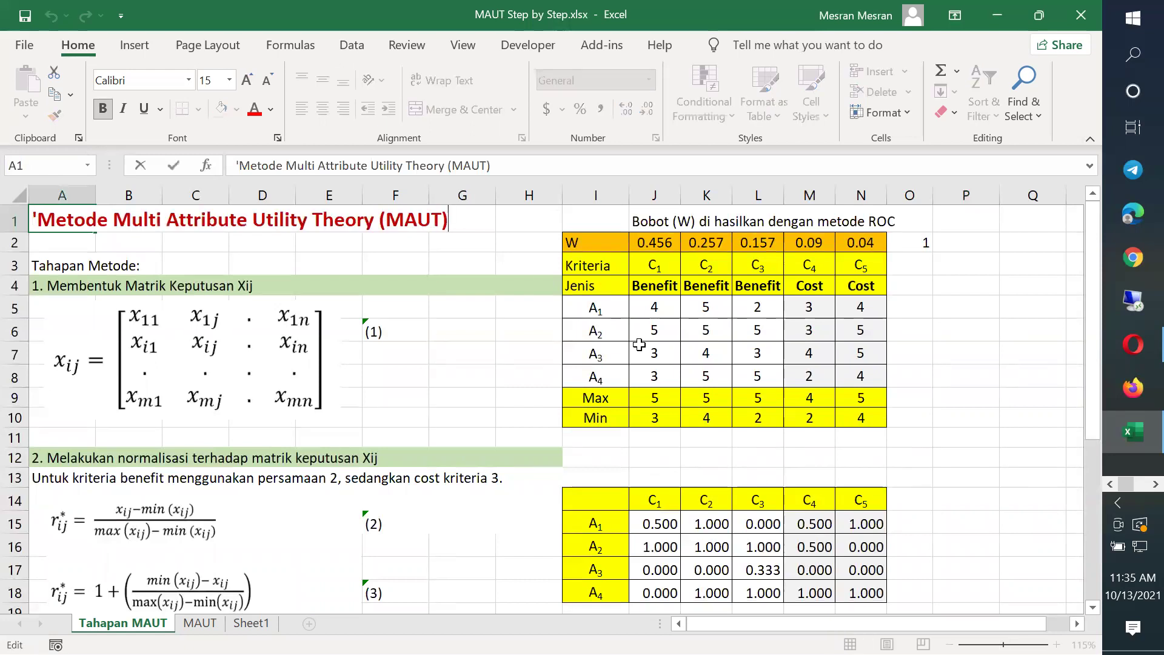
pyautogui.press('BackSpace')
pyautogui.write('V')
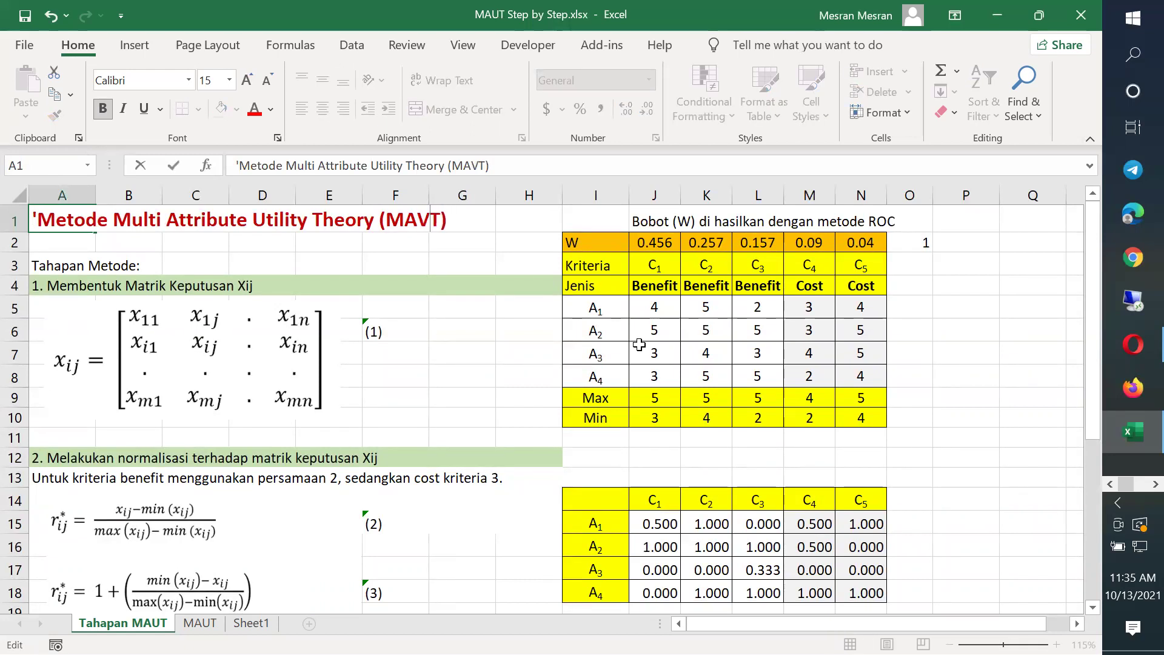
pyautogui.press('Return')
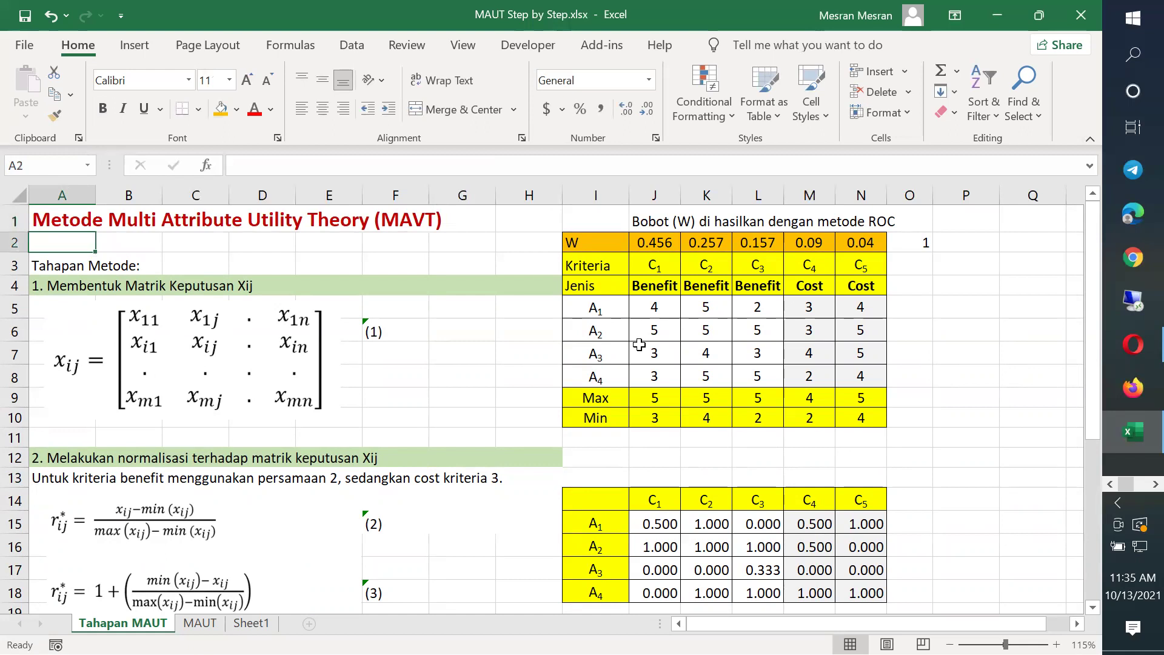
# Restore the abbreviation in the A1 title so it reads "Metode Multi Attribute Utility Theory (MAUT)"
pyautogui.press('Up')
pyautogui.press('F2')
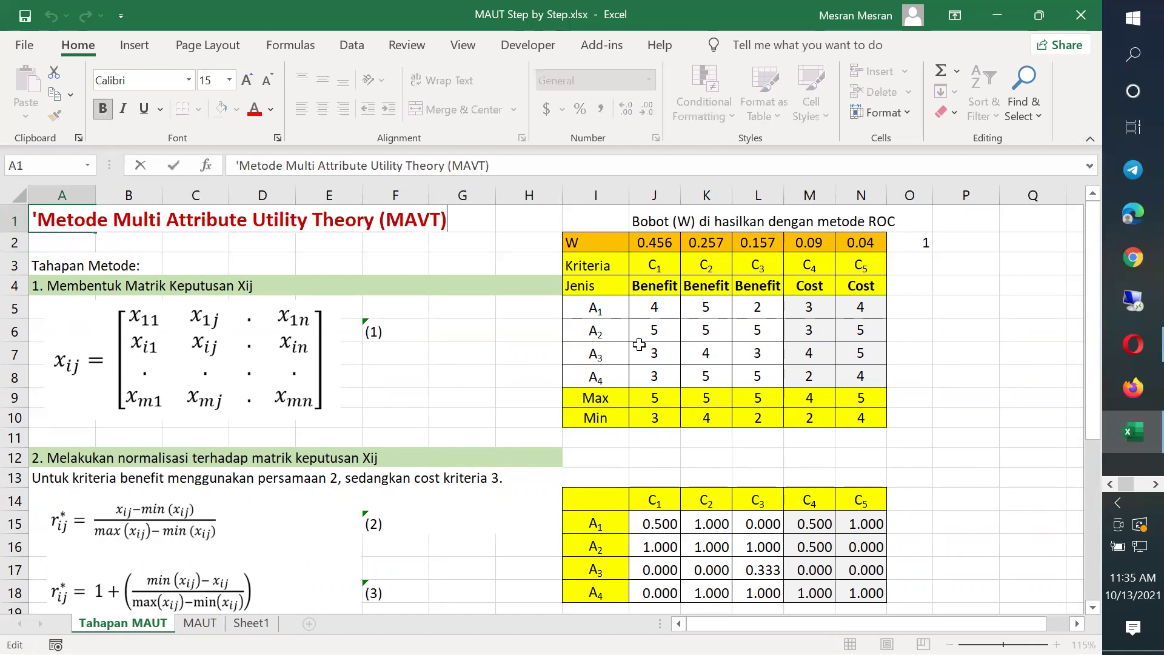
pyautogui.hotkey('shift', 'Left')
pyautogui.write('U')
pyautogui.press('Return')
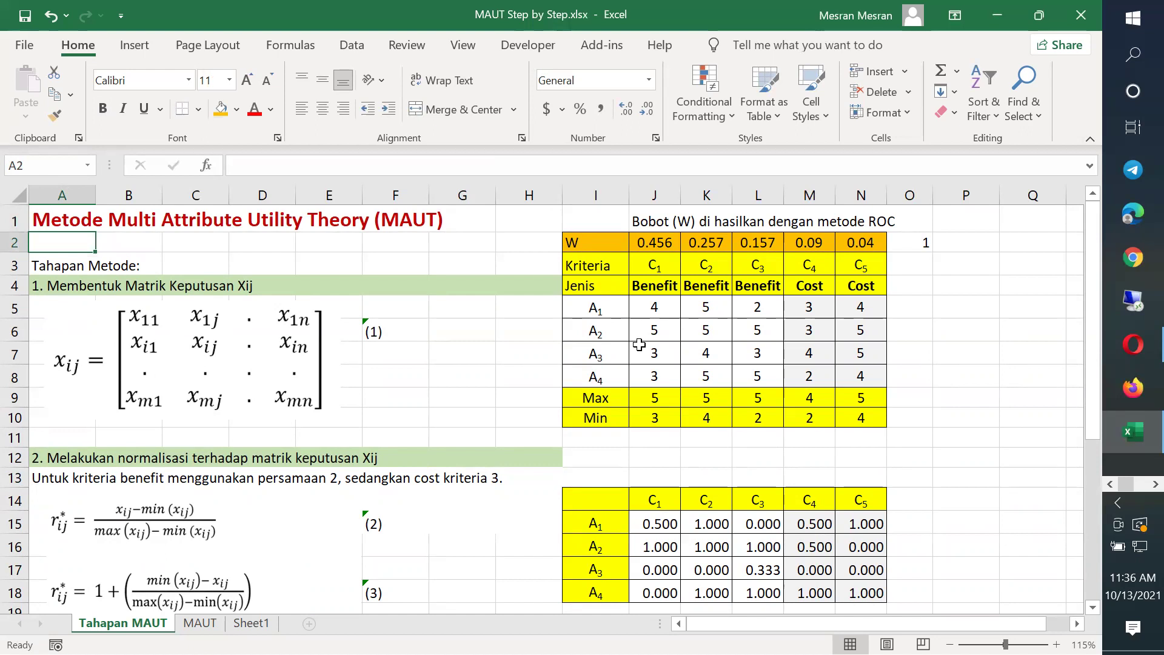